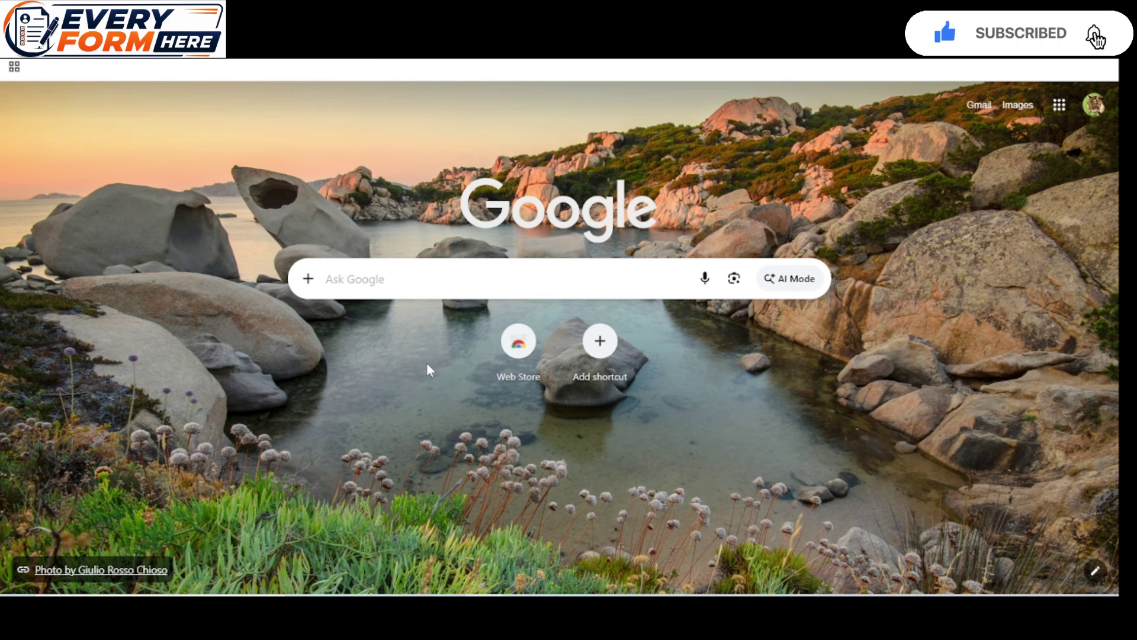
Search Google for 'uppsc' by picking it from the recent searches
left_click(364, 282)
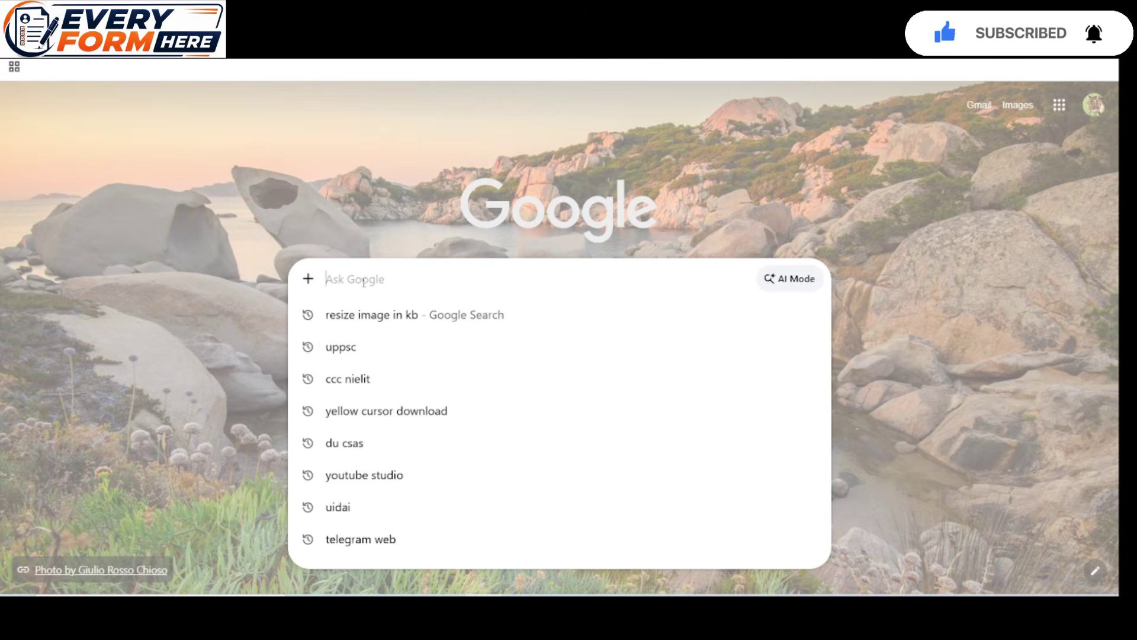
left_click(363, 347)
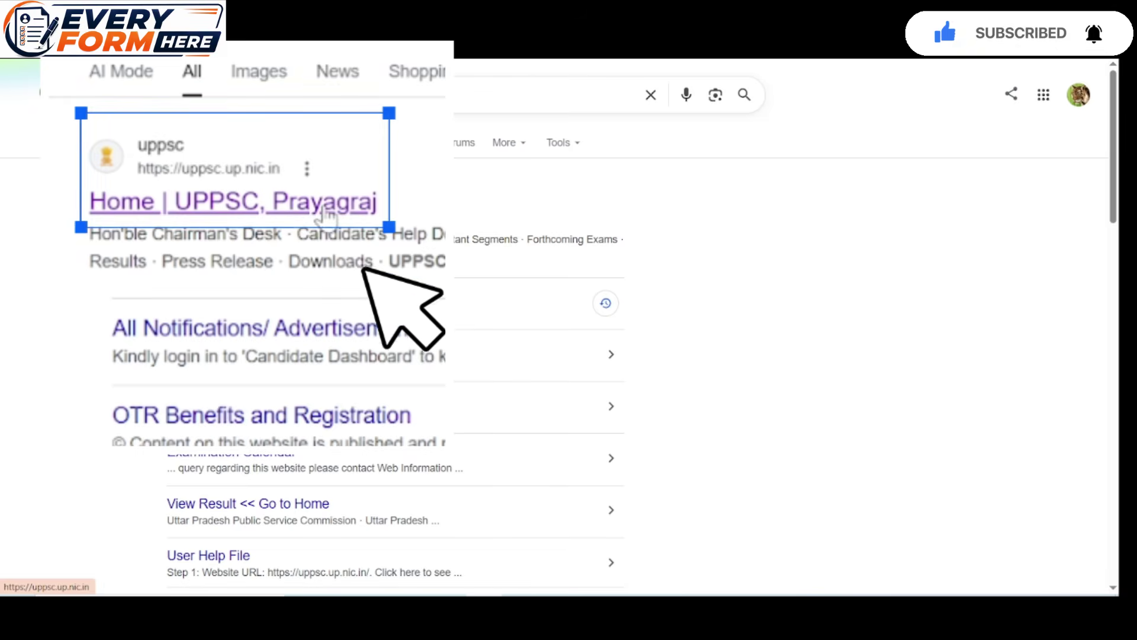
Open the 'Home | UPPSC, Prayagraj' result and go to the One Time Registration (O.T.R.) portal
left_click(292, 226)
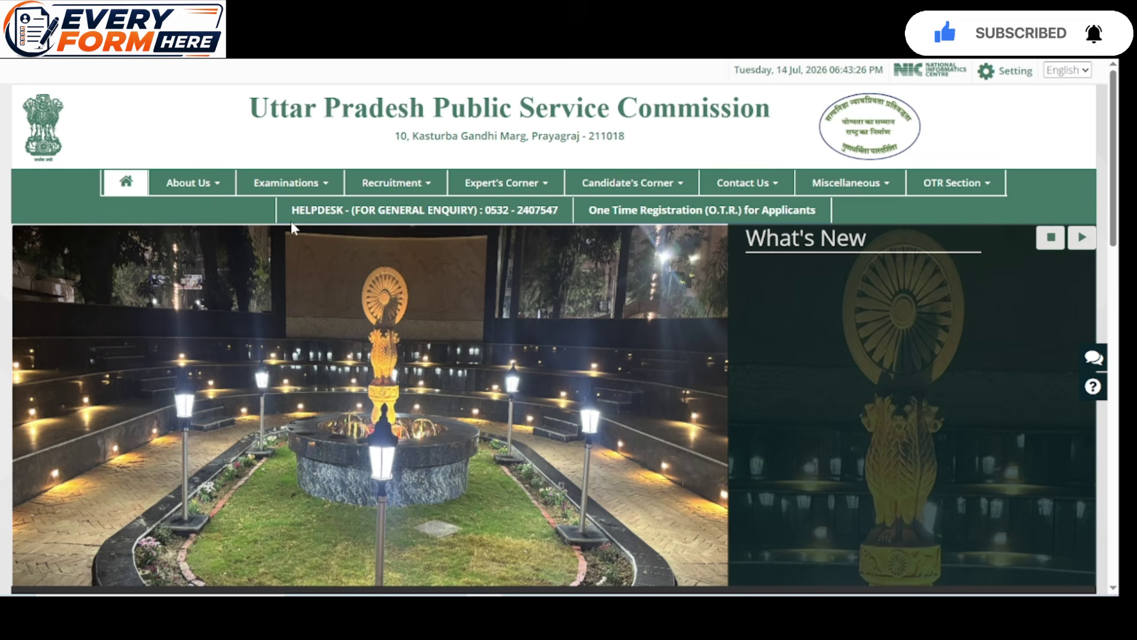
left_click(751, 219)
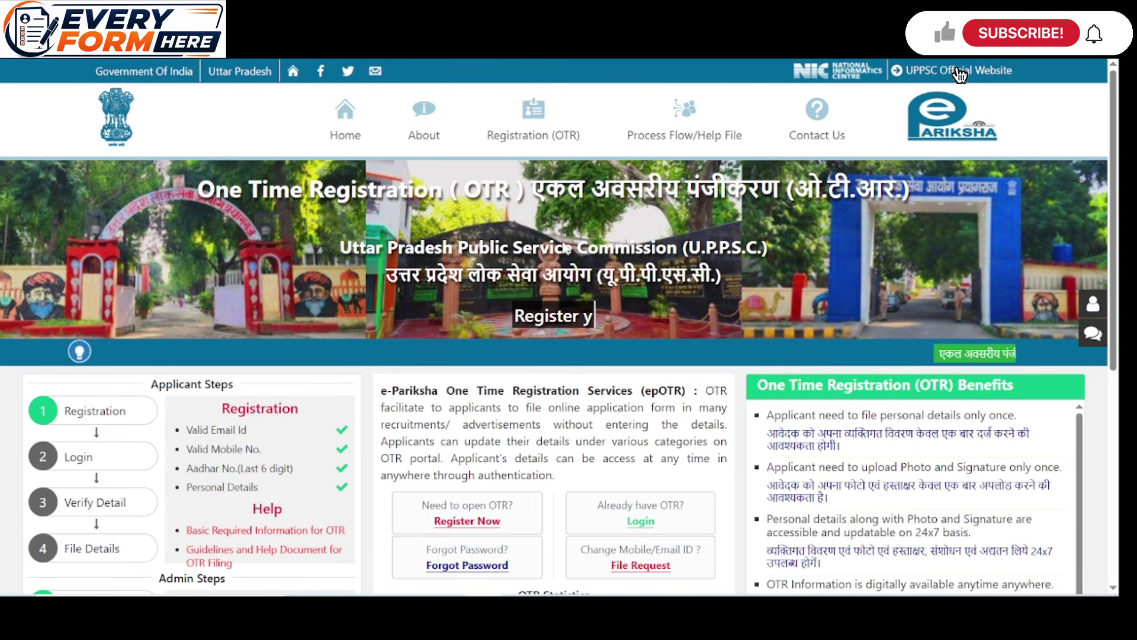
scroll(614, 239, "down", 1)
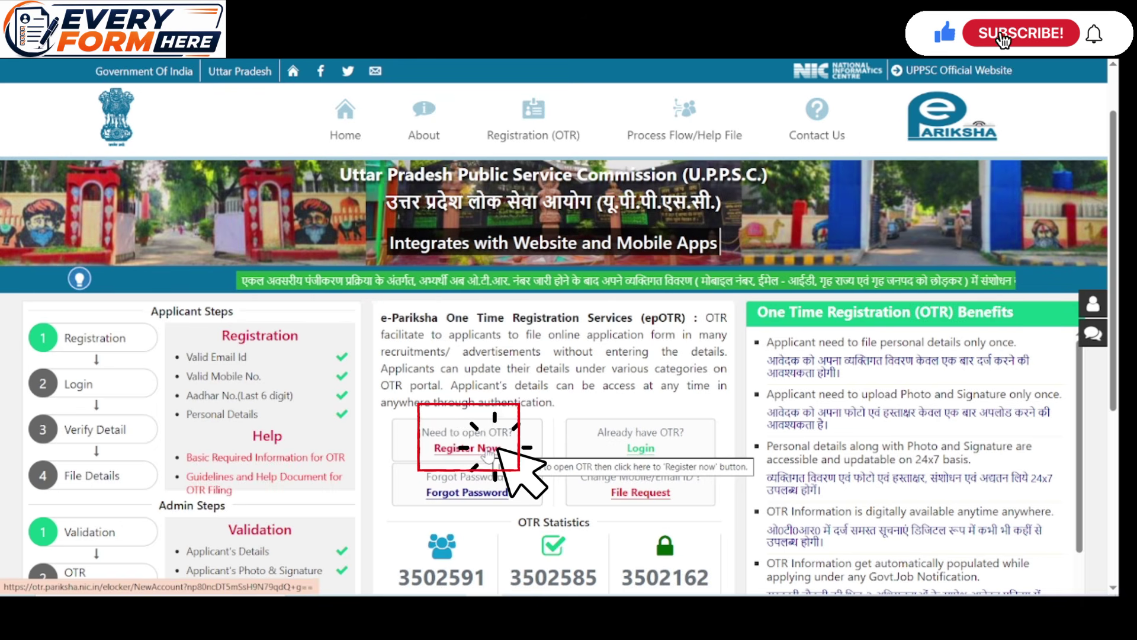
Begin a new registration with email and mobile entered, and request their verification
left_click(487, 451)
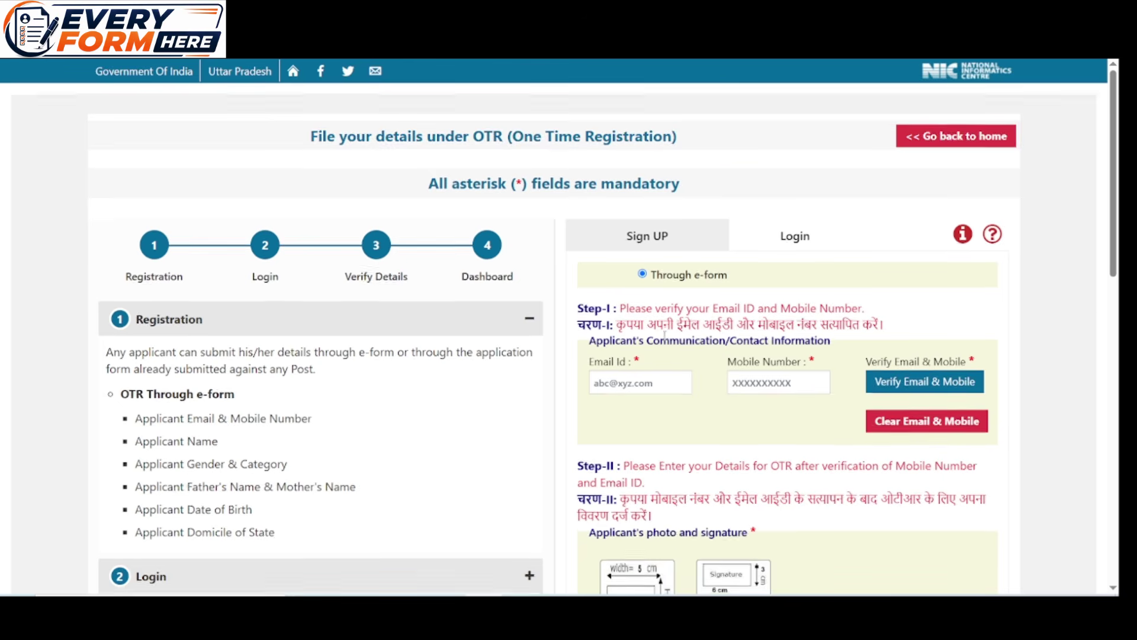
scroll(665, 338, "down", 1)
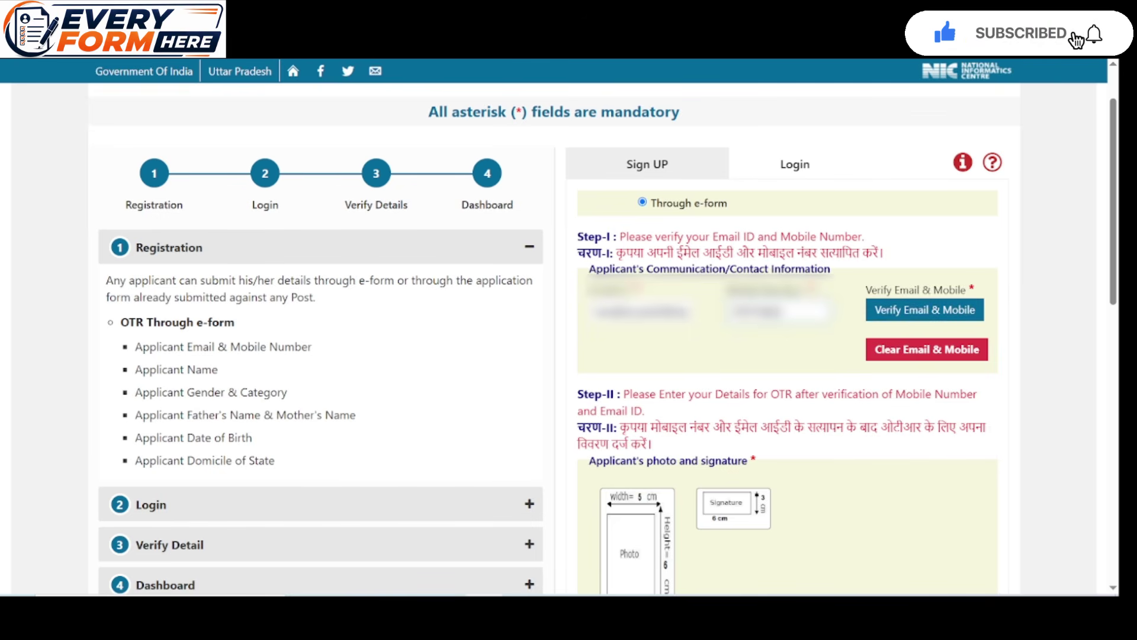
left_click(912, 310)
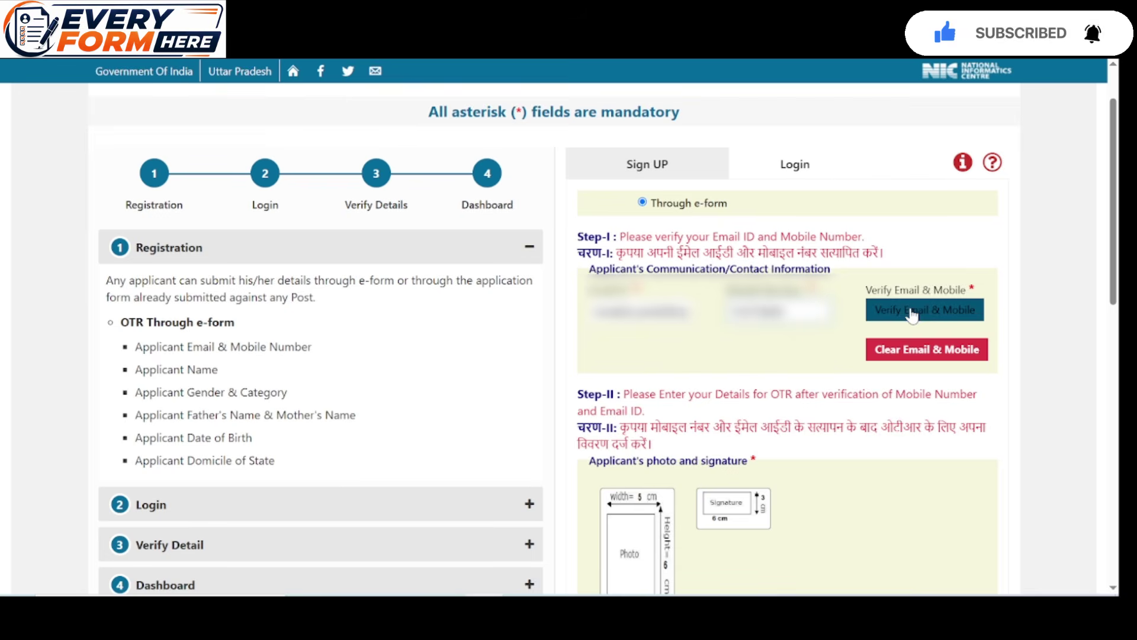
left_click(912, 313)
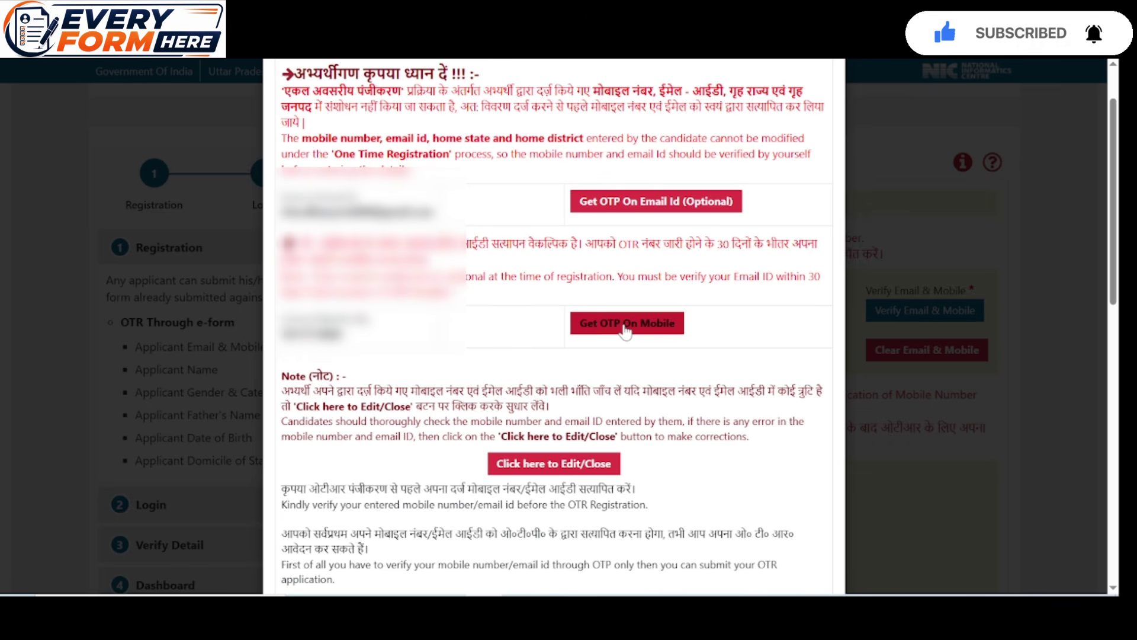
Request OTPs on email and mobile, verify the mobile, and proceed to the Step-II form
left_click(633, 209)
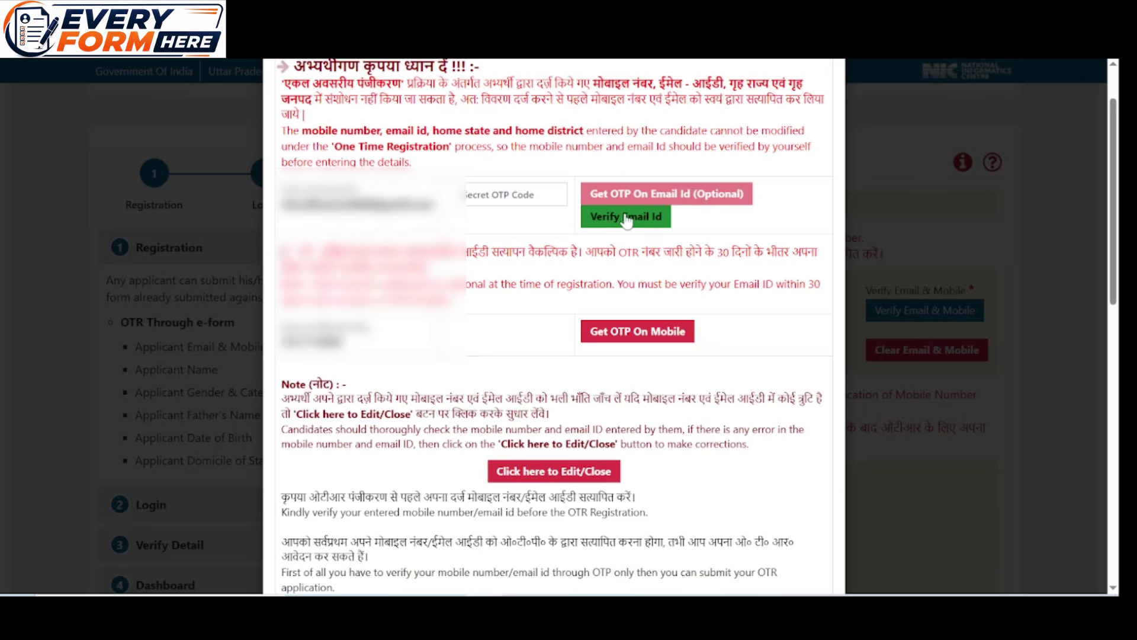
left_click(606, 333)
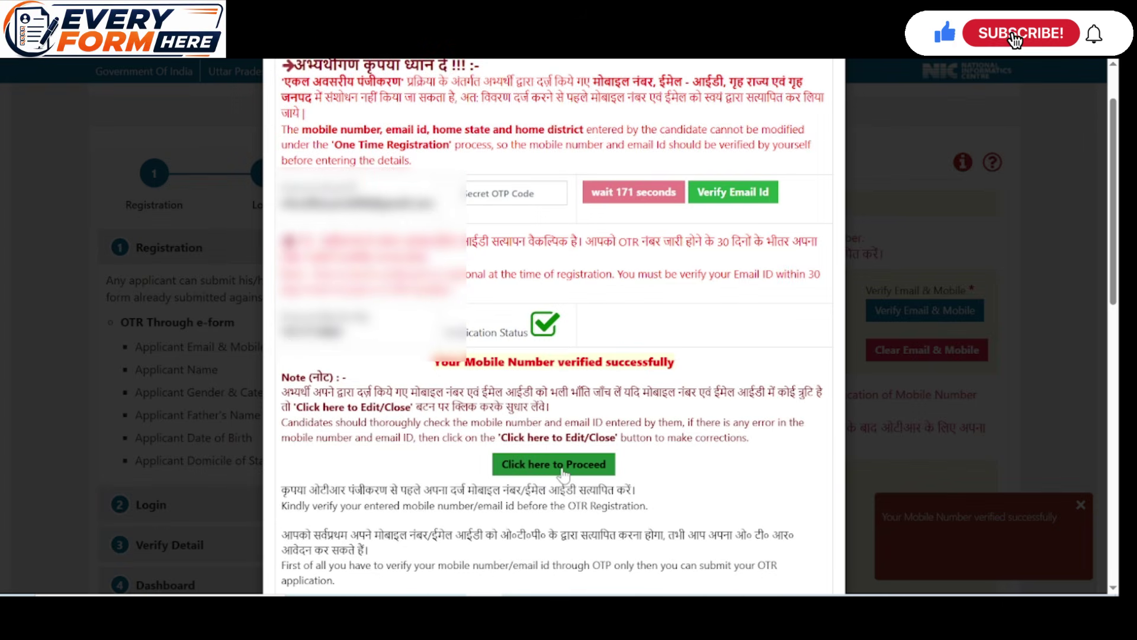
left_click(562, 466)
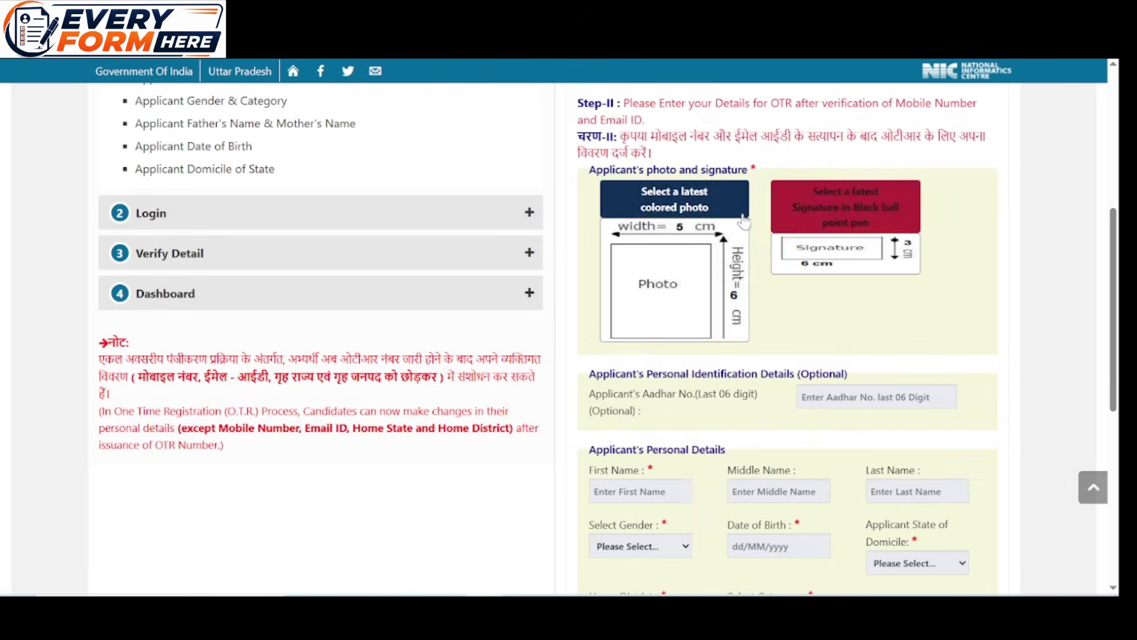
Upload the latest JPG from Downloads as the applicant photo, crop it and save it
left_click(643, 205)
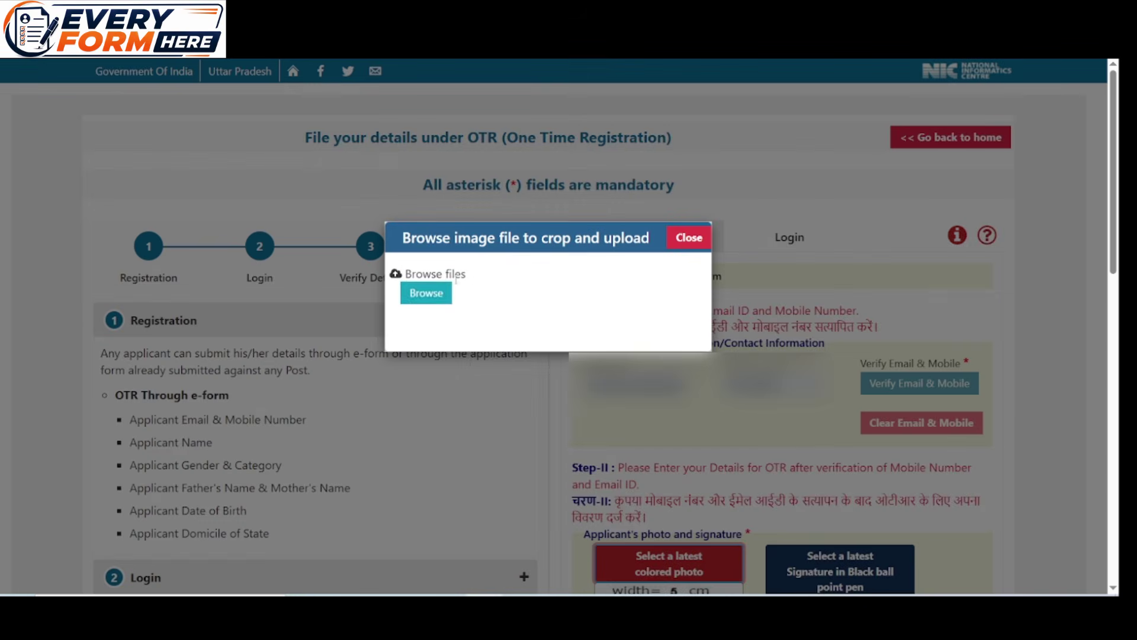
left_click(438, 291)
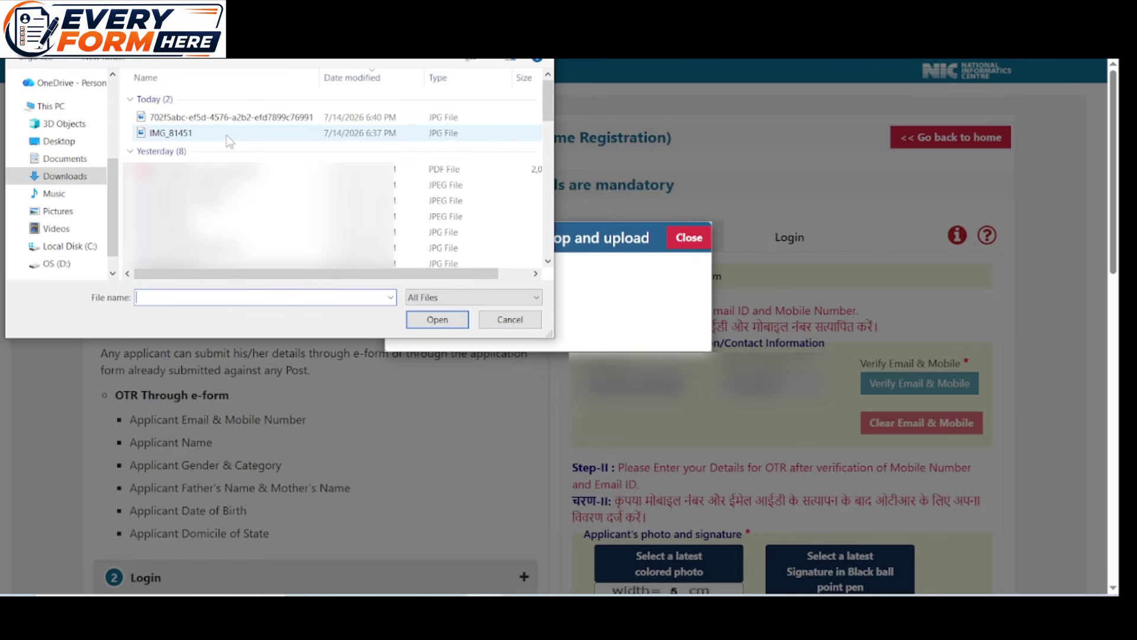
scroll(323, 126, "right", 2)
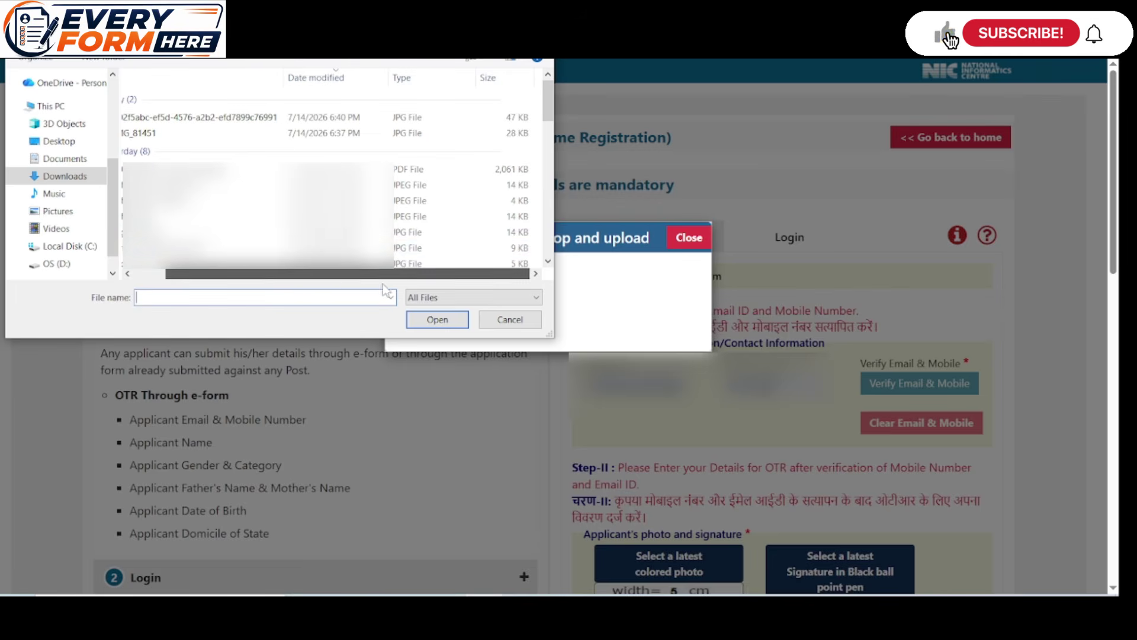
left_click(323, 118)
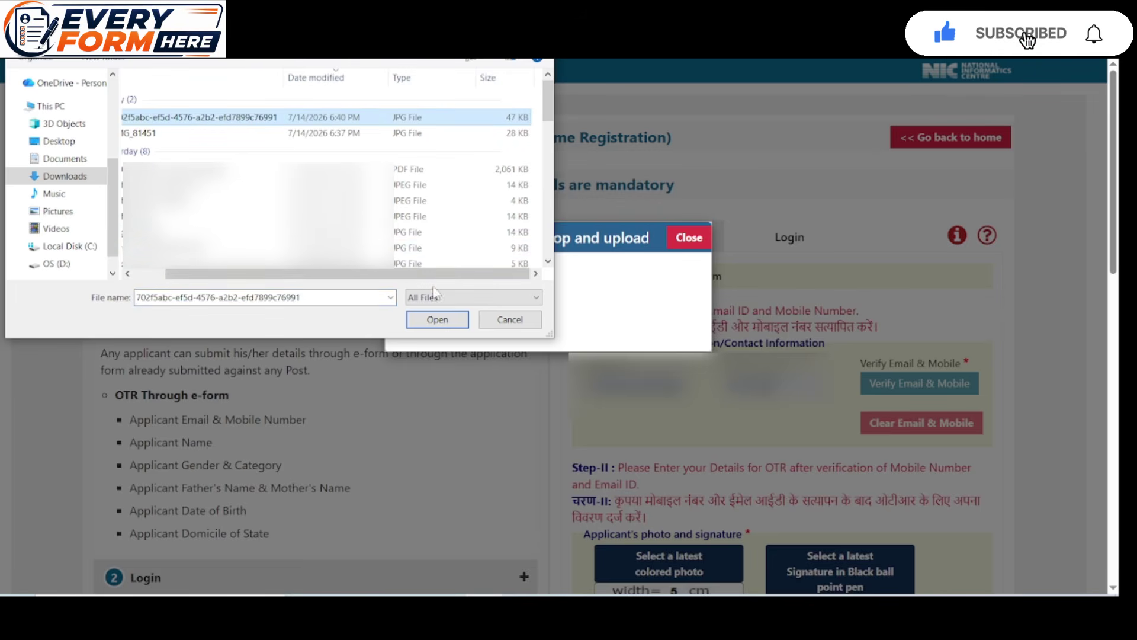
left_click(437, 320)
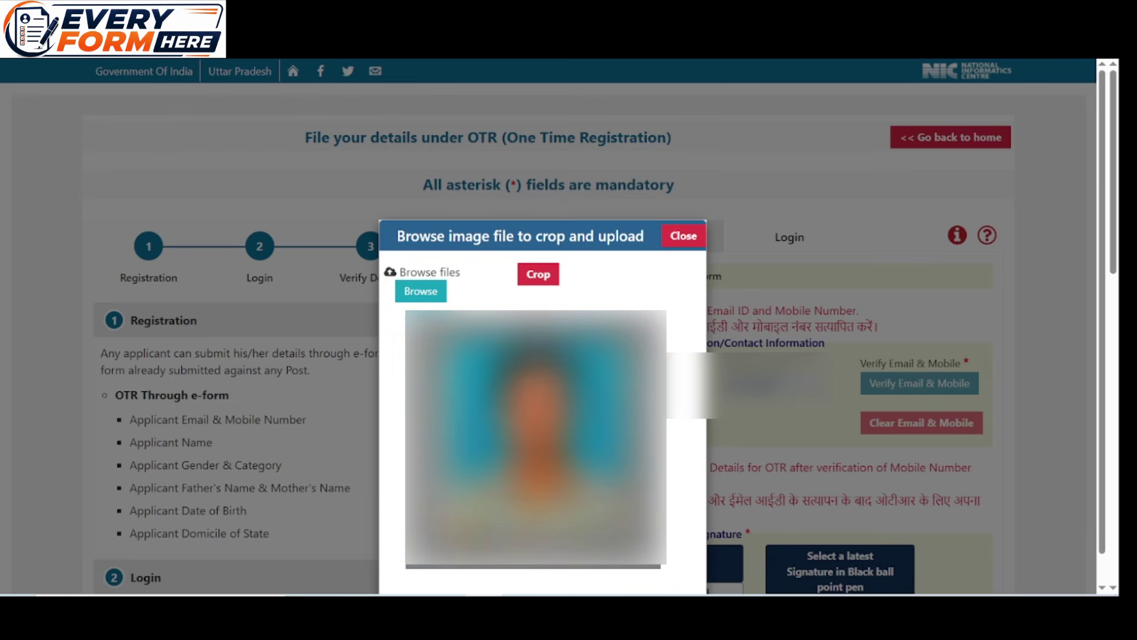
left_click(540, 275)
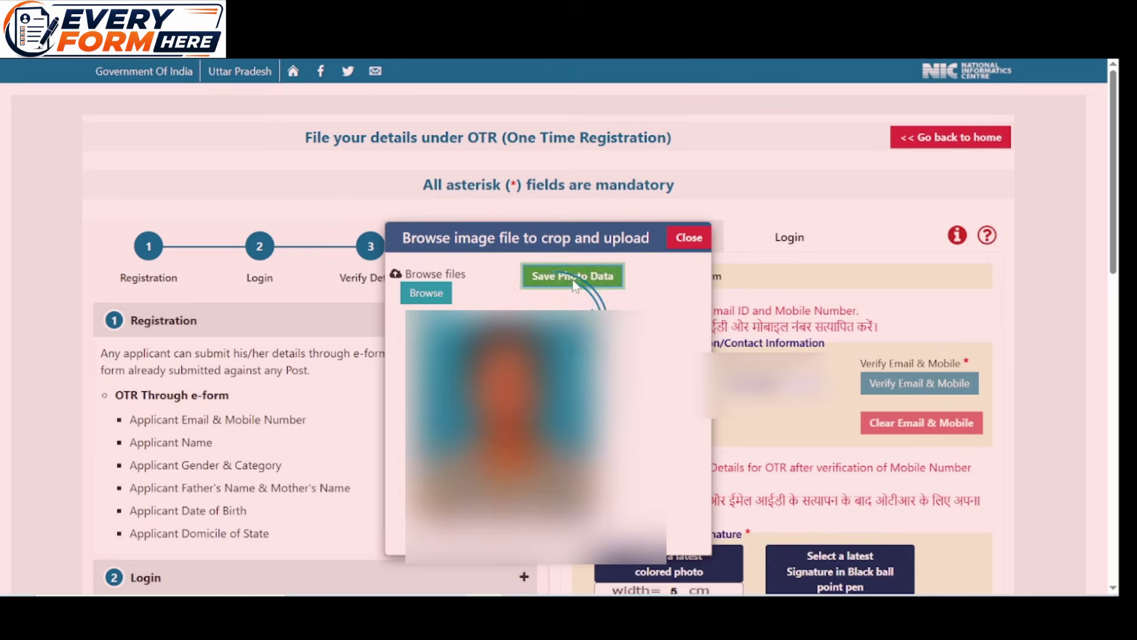
left_click(574, 276)
scroll(575, 284, "down", 2)
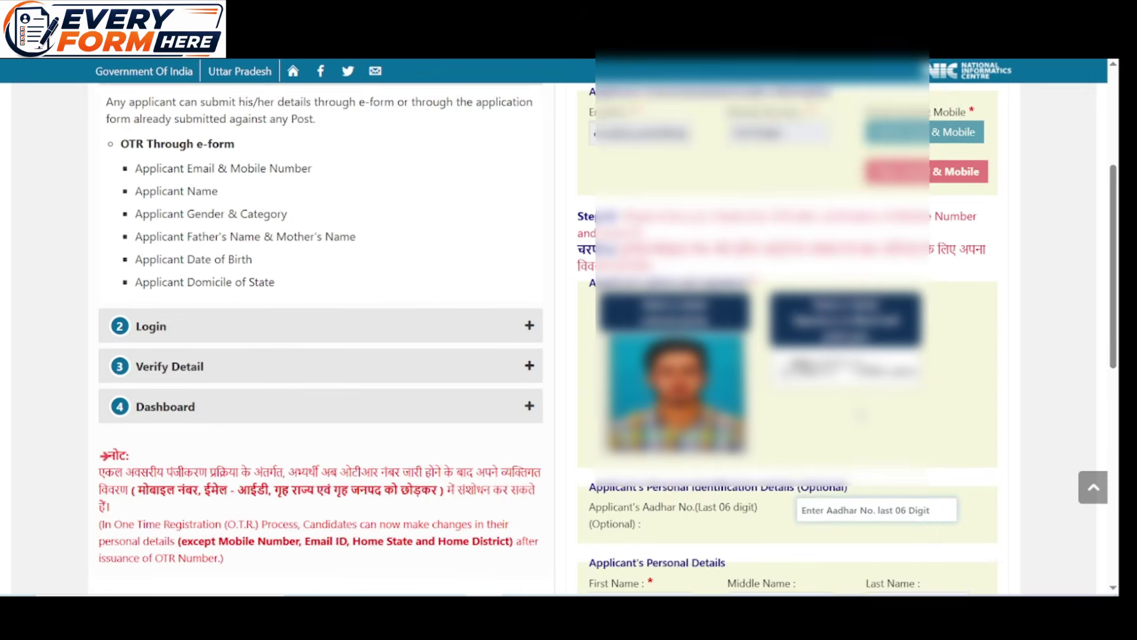
Enter 145 as the last digits of the Aadhaar number
scroll(608, 346, "down", 1)
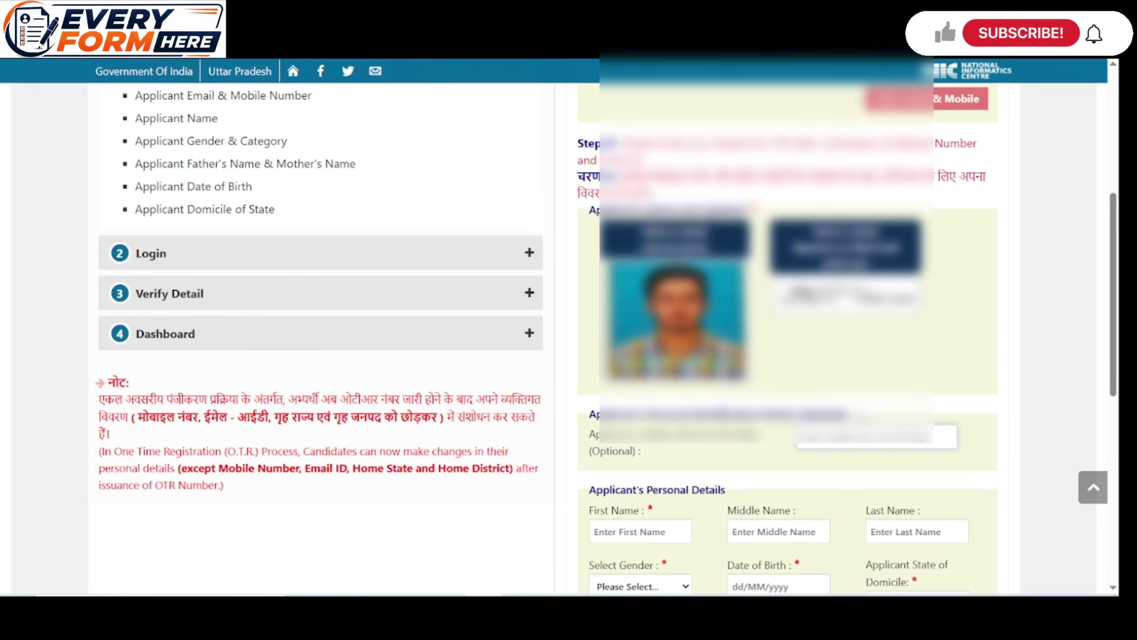
scroll(858, 407, "down", 4)
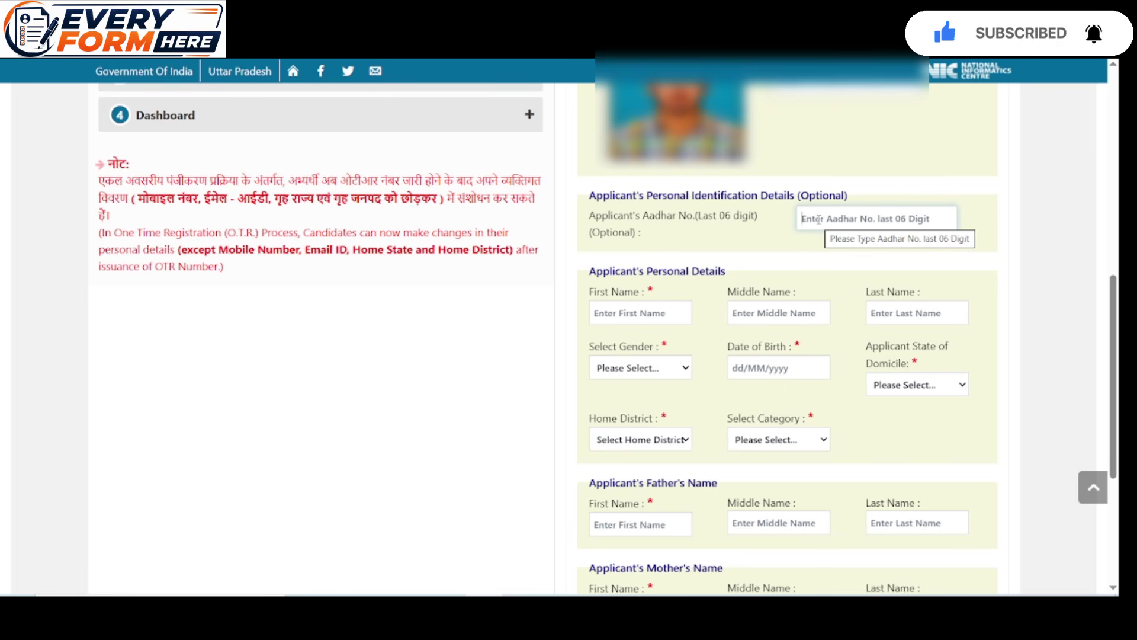
left_click(819, 219)
type("1")
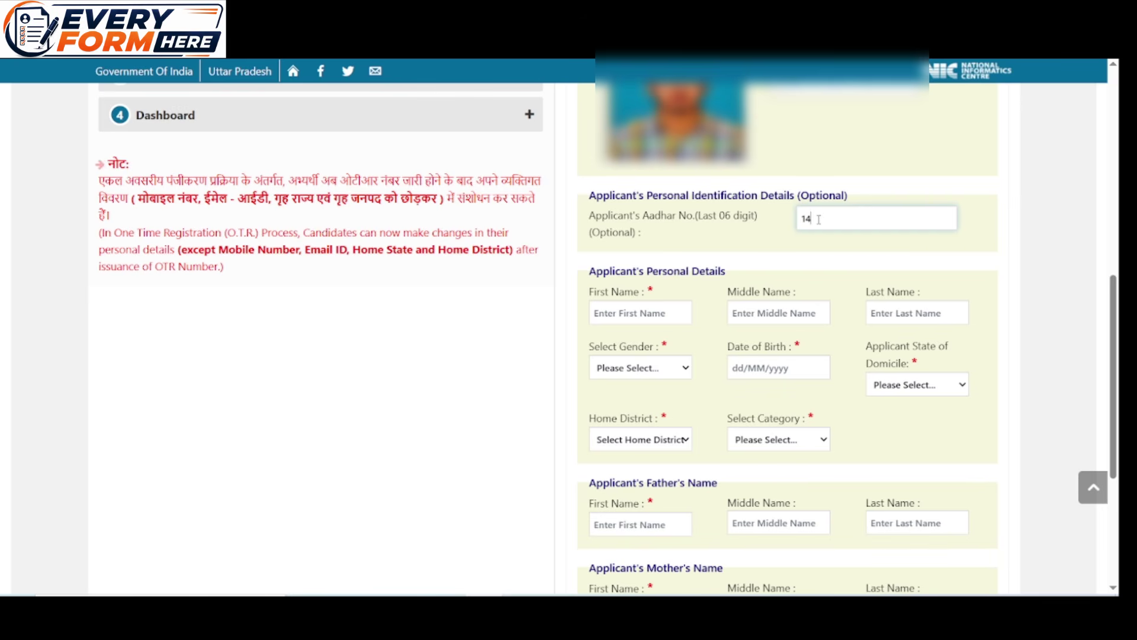
type("4")
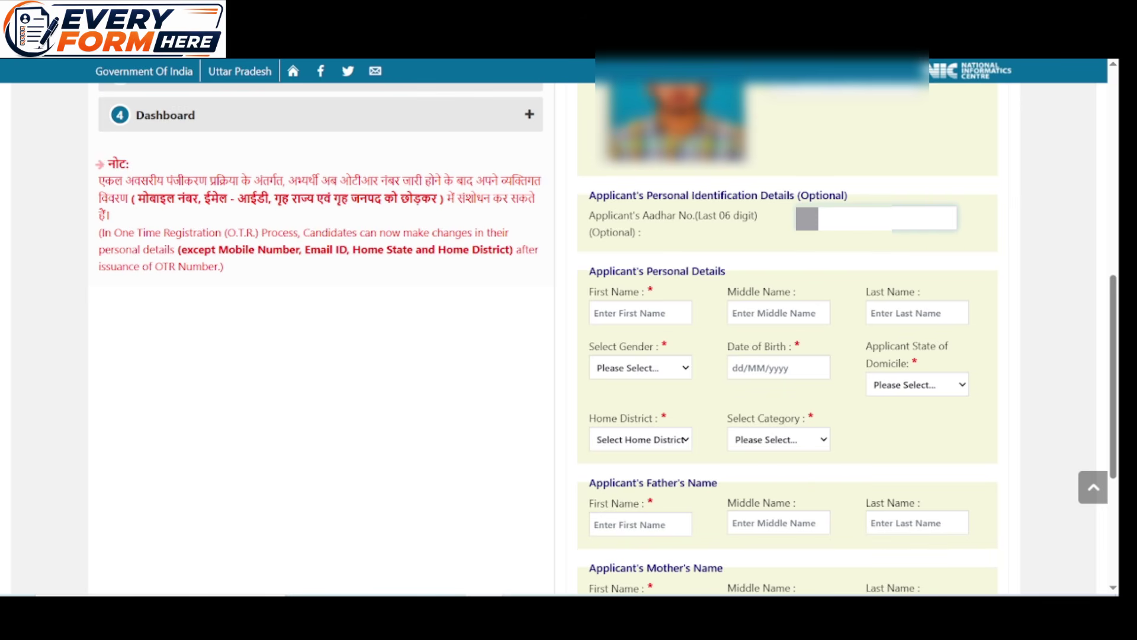
type("5")
scroll(701, 188, "down", 3)
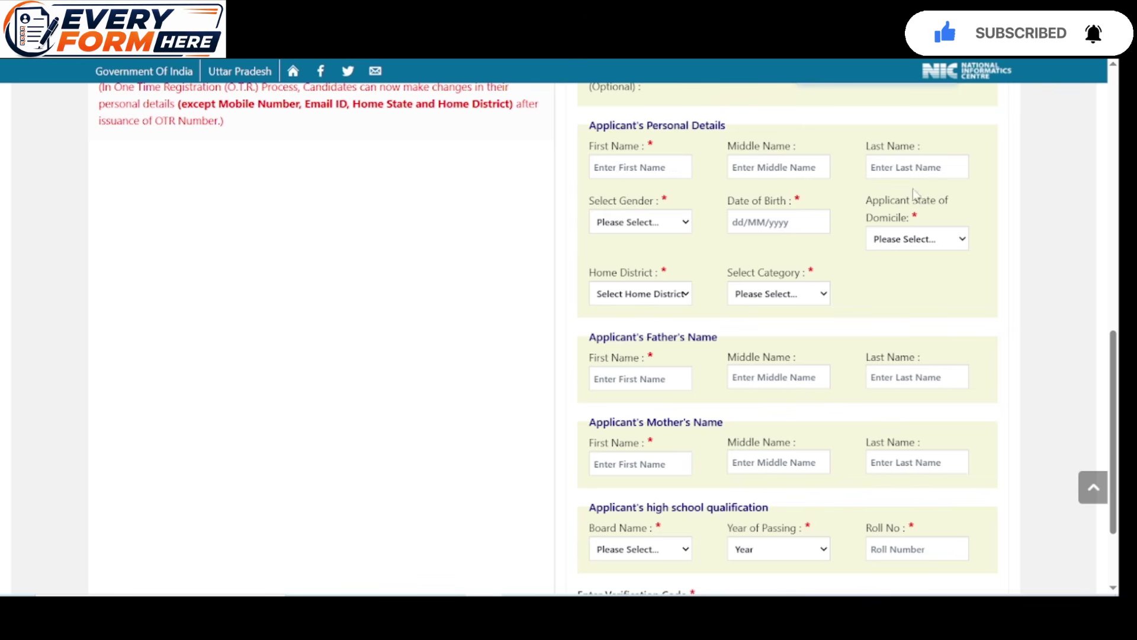
Set gender to Male, domicile state to Uttar Pradesh and home district to Saharanpur
left_click(669, 224)
left_click(649, 258)
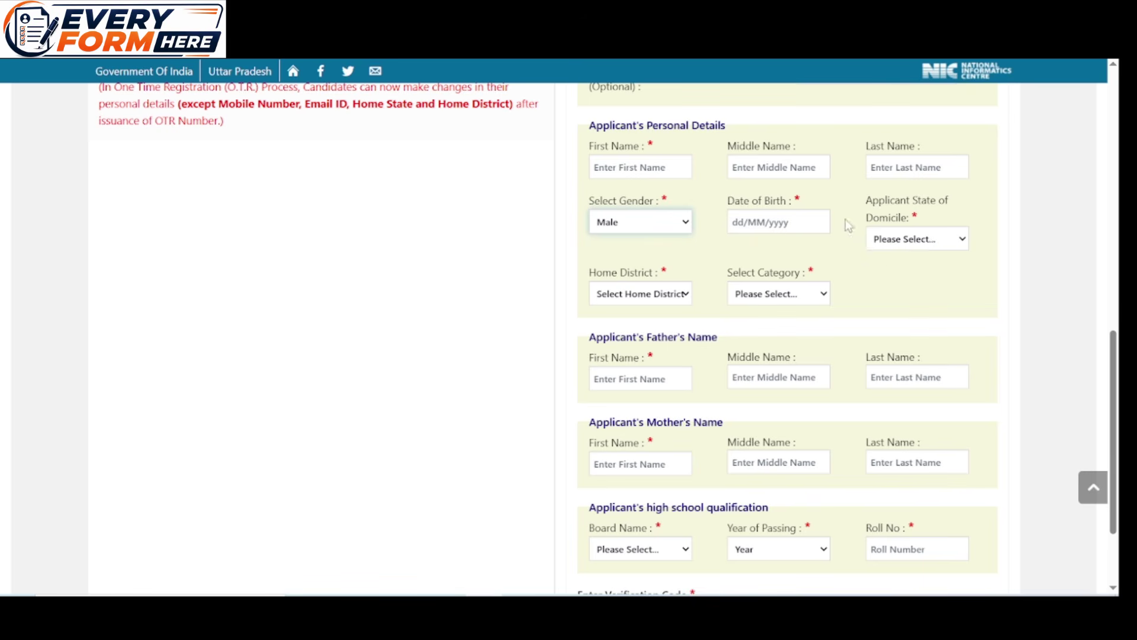
left_click(924, 239)
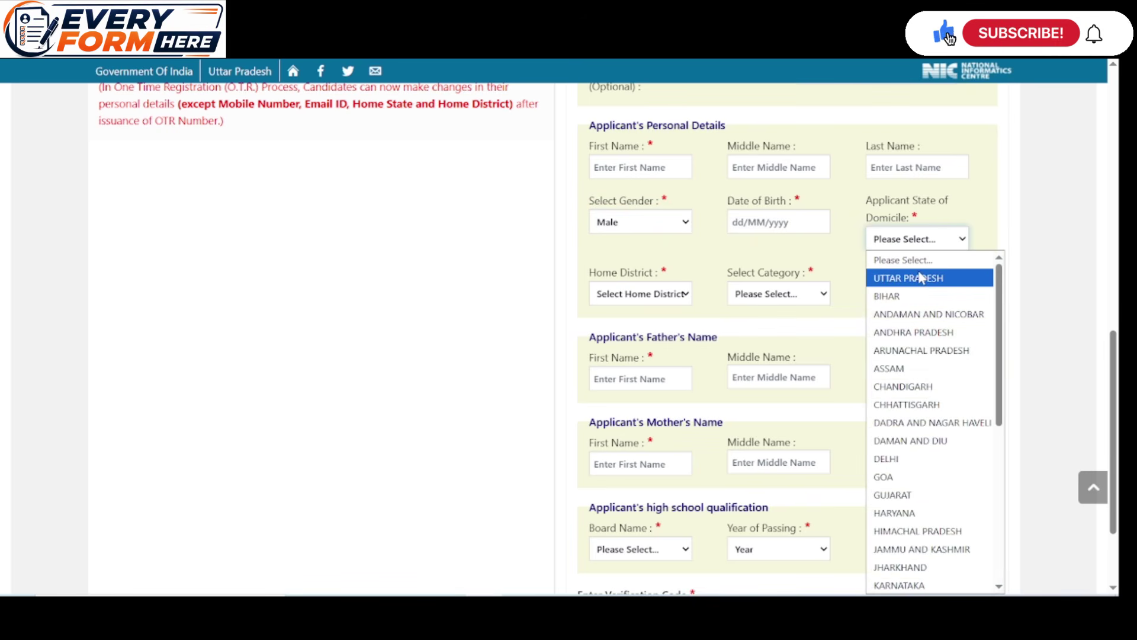
left_click(919, 278)
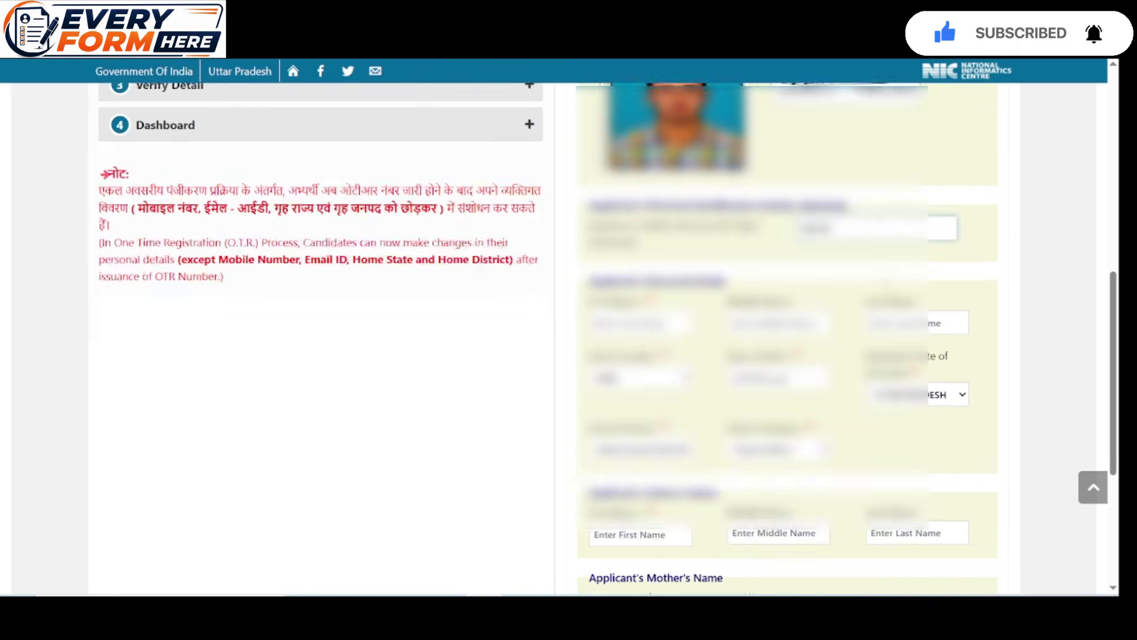
left_click(690, 296)
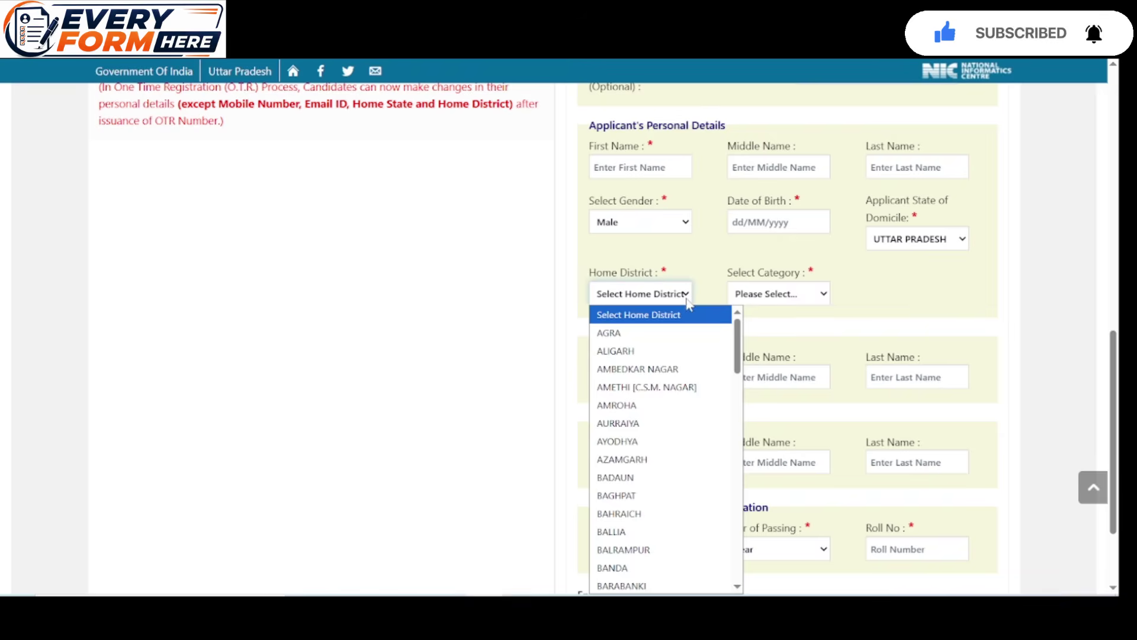
scroll(690, 346, "down", 15)
scroll(666, 386, "down", 2)
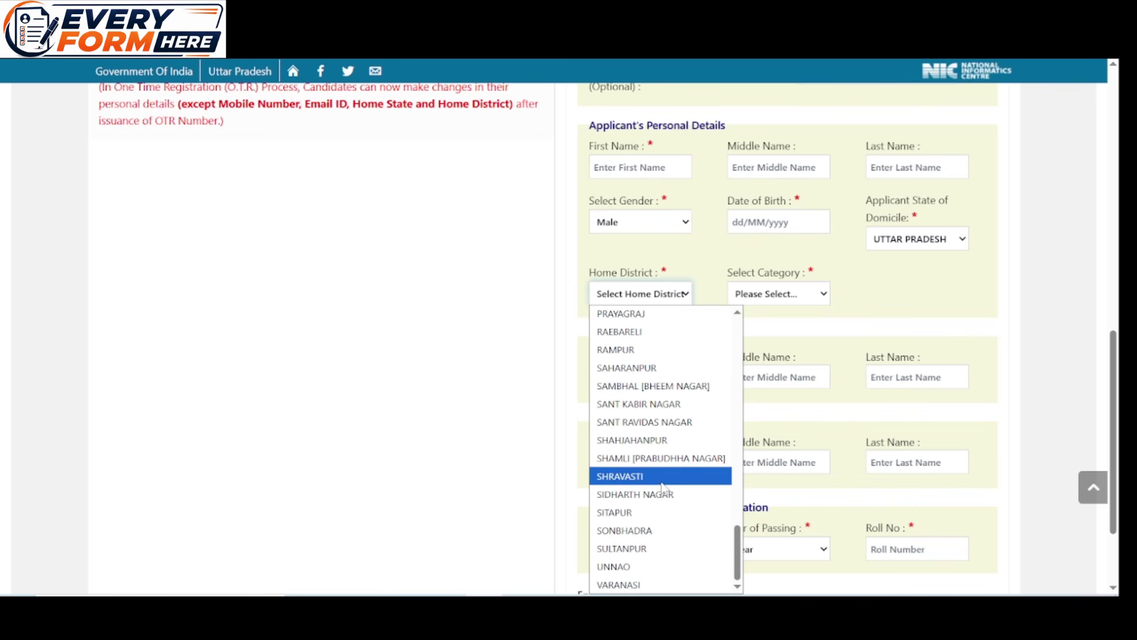
left_click(658, 382)
Choose OBC as the applicant's category
left_click(809, 295)
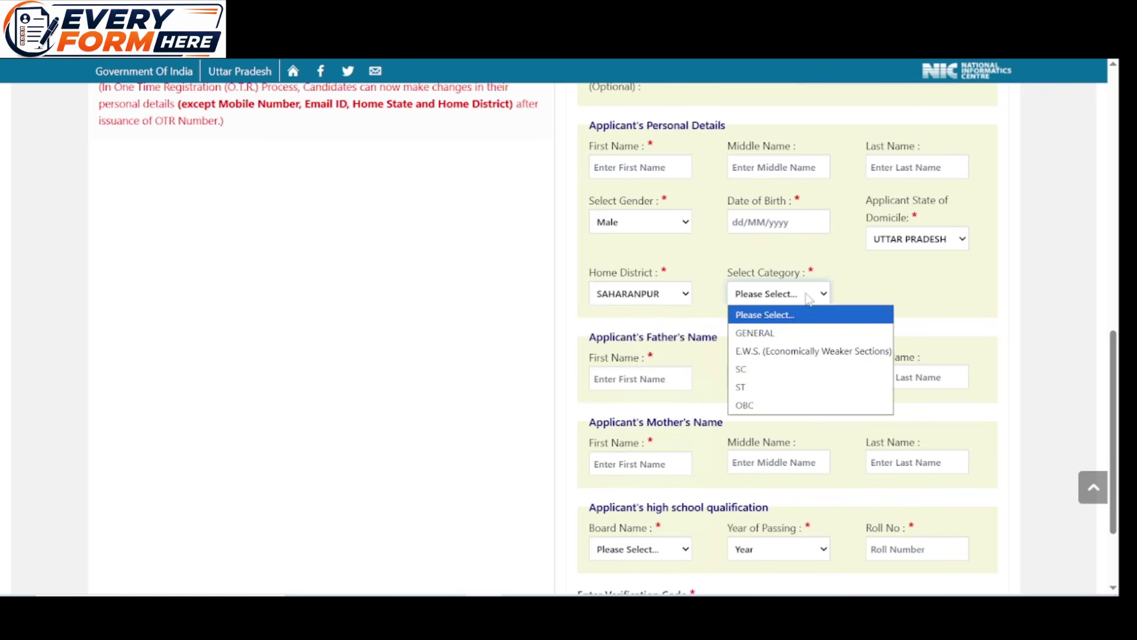
left_click(796, 406)
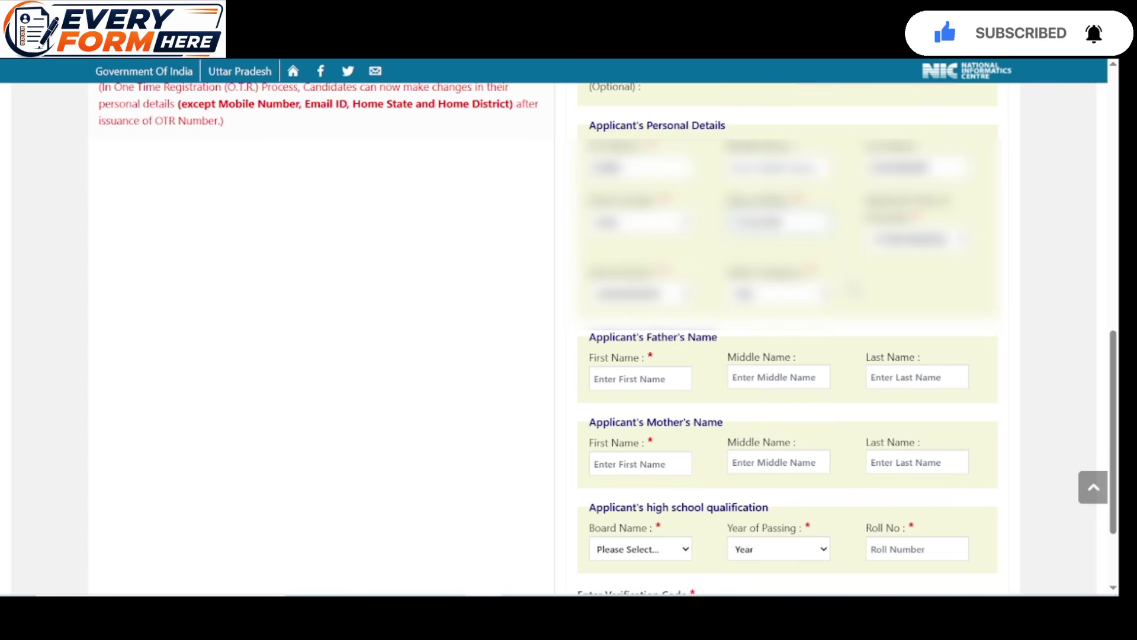
scroll(853, 282, "down", 2)
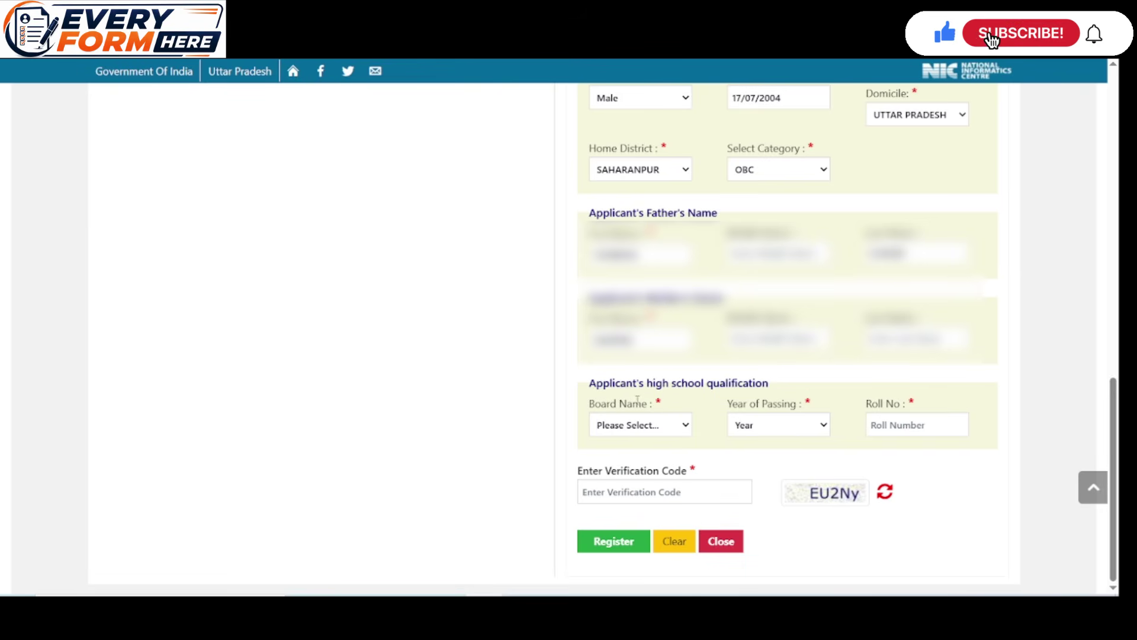
Set the high school board to Central Board and year of passing to 2019
left_click(679, 425)
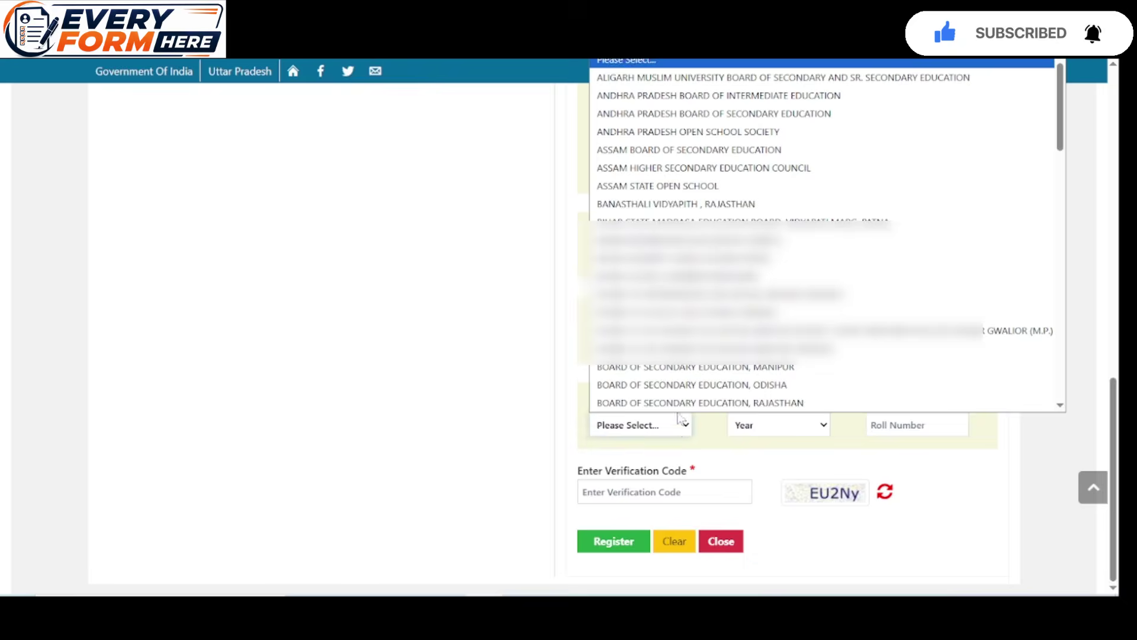
scroll(690, 332, "down", 1)
scroll(690, 330, "down", 3)
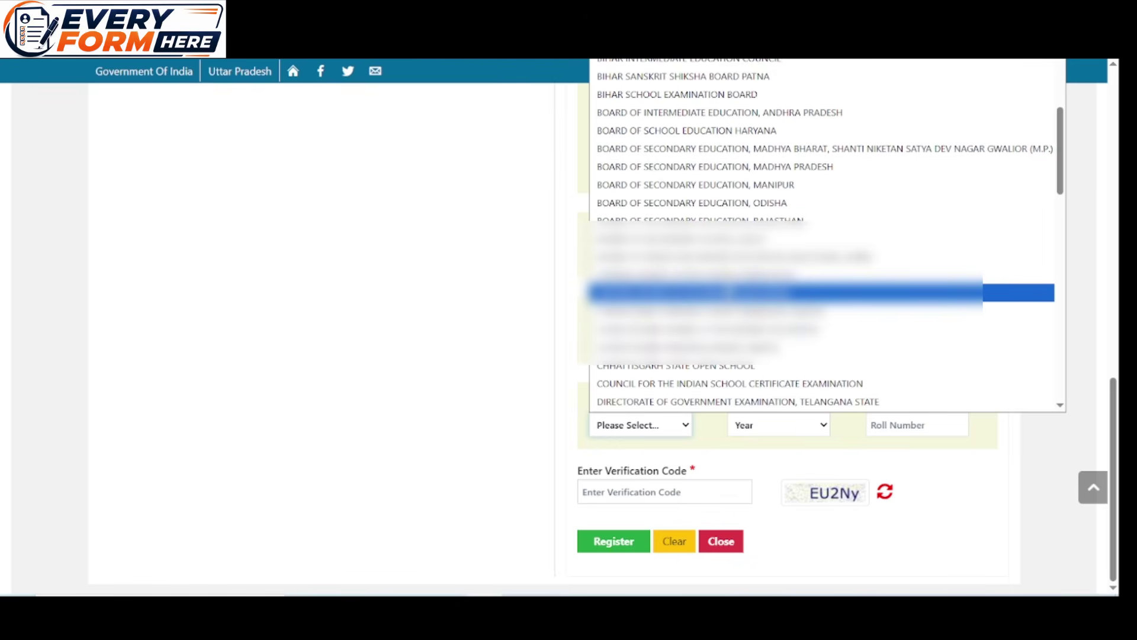
left_click(690, 292)
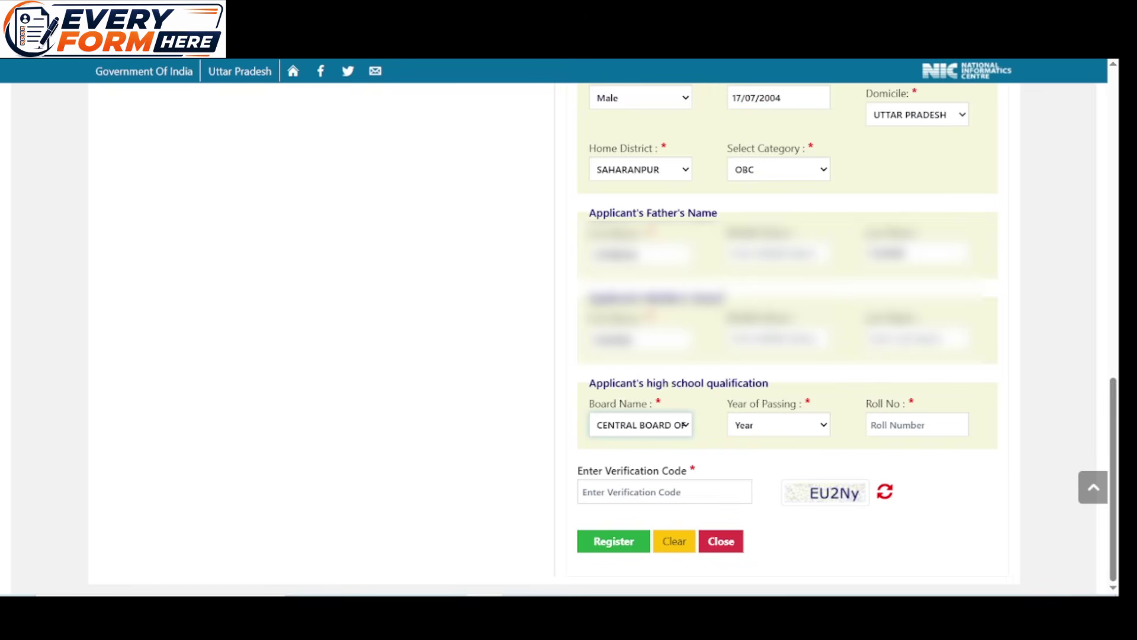
left_click(796, 428)
scroll(784, 323, "down", 10)
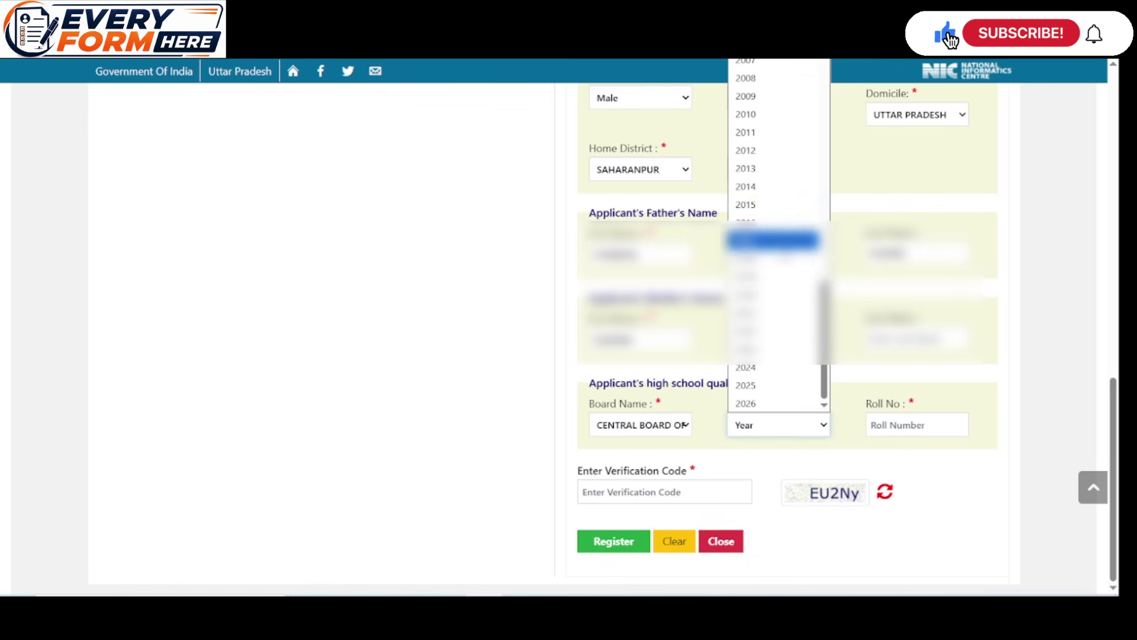
left_click(770, 276)
Enter the high school roll number and the captcha verification code
left_click(870, 425)
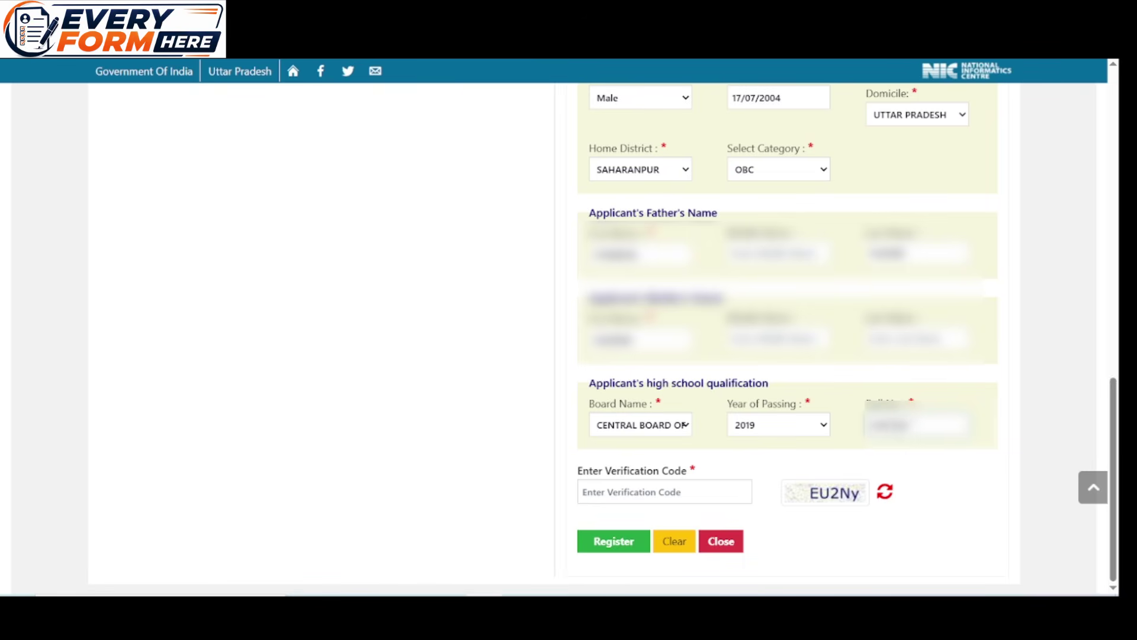
left_click(680, 492)
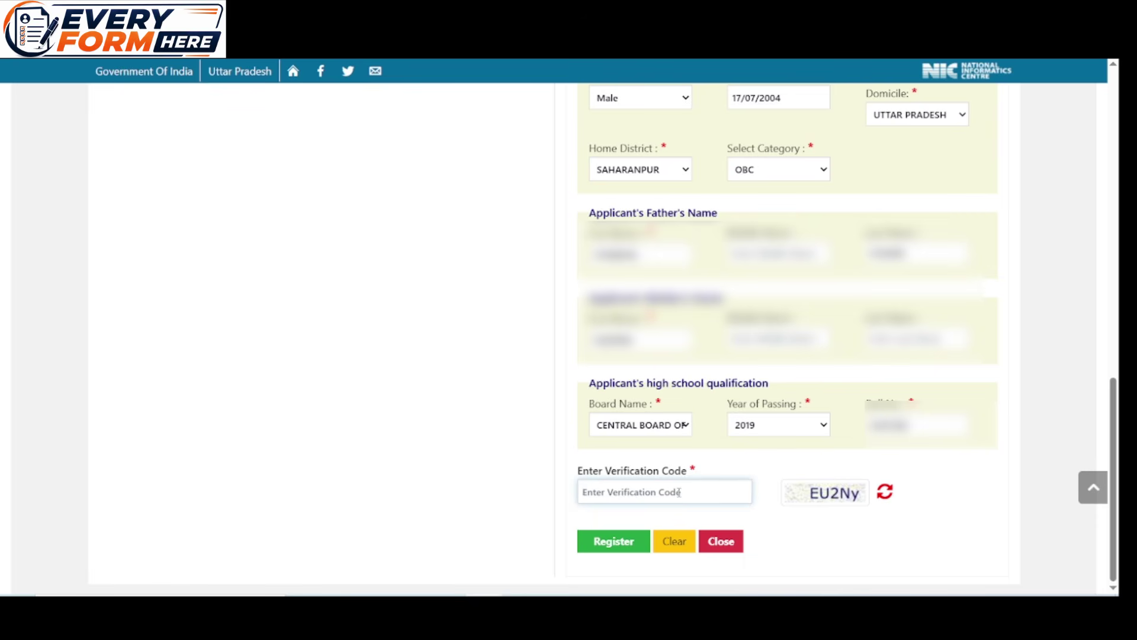
type("E")
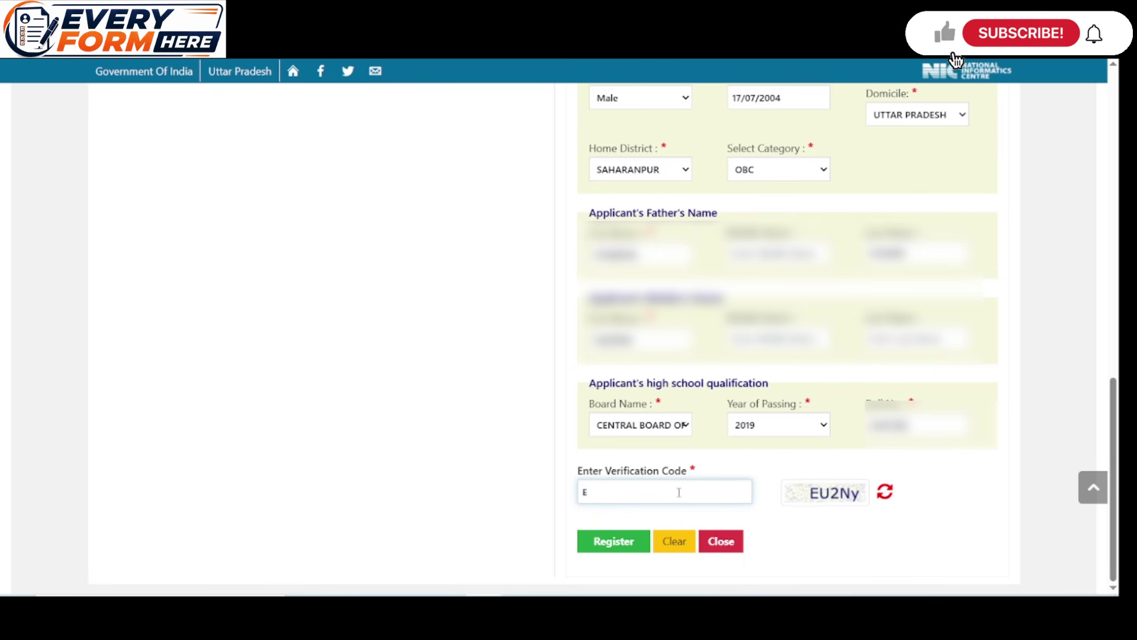
type("U2")
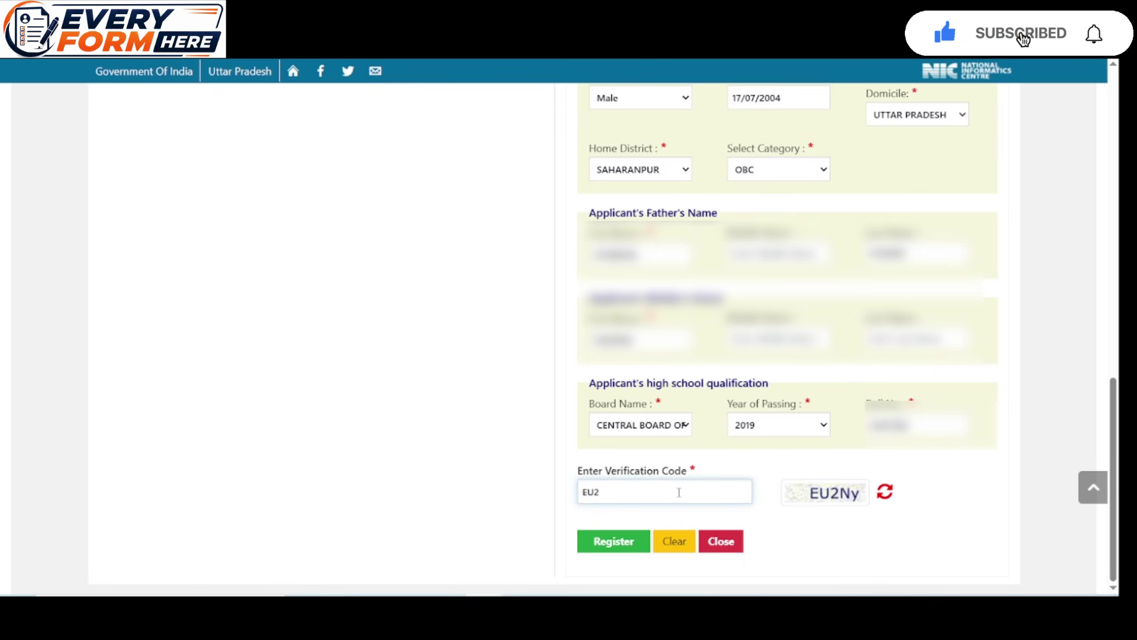
type("Ny")
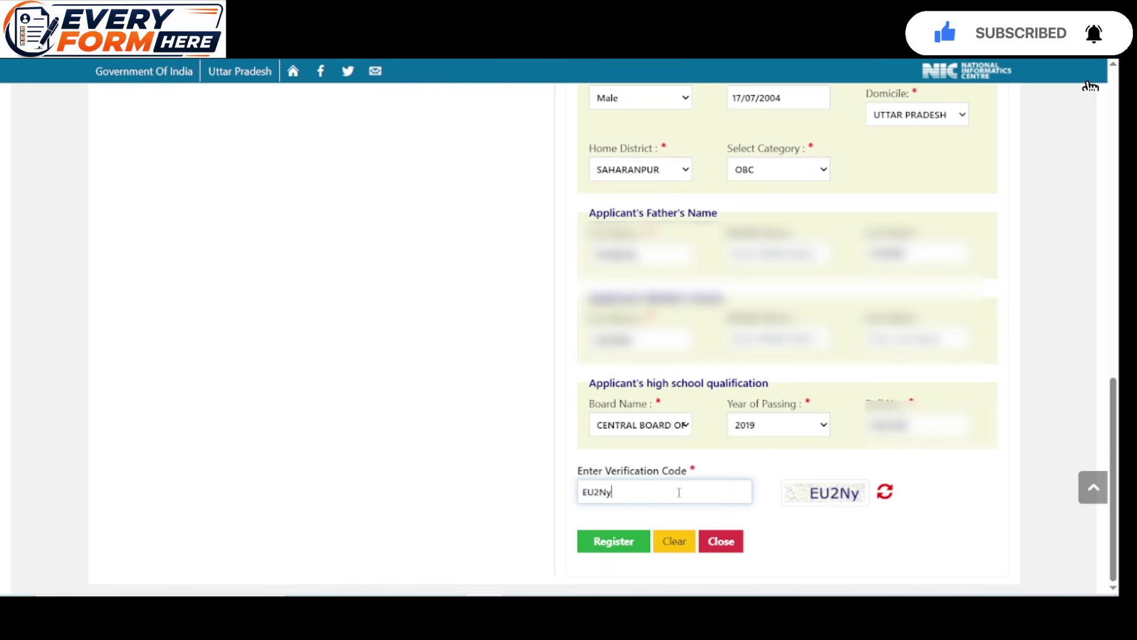
Submit the registration, then log in using a mobile OTP and the captcha
left_click(614, 542)
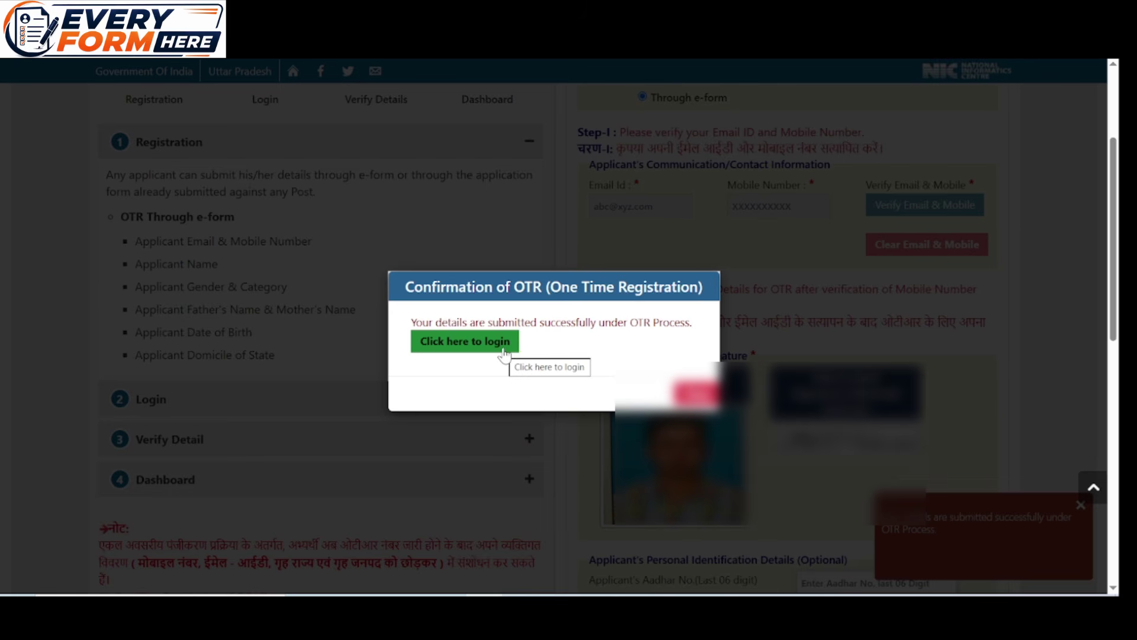
left_click(504, 352)
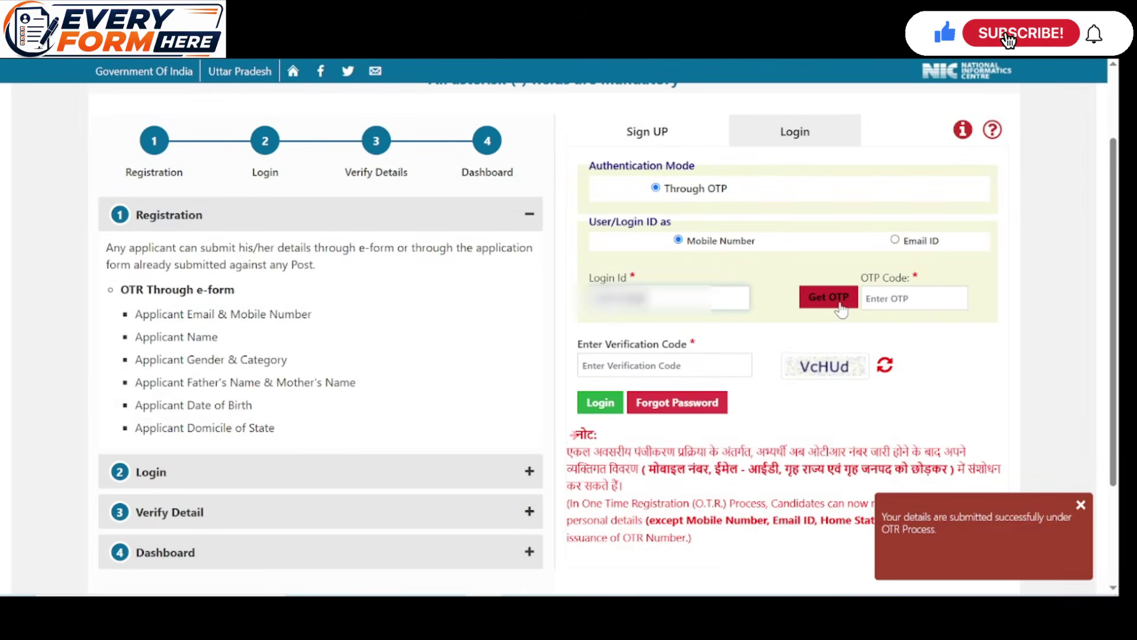
left_click(838, 304)
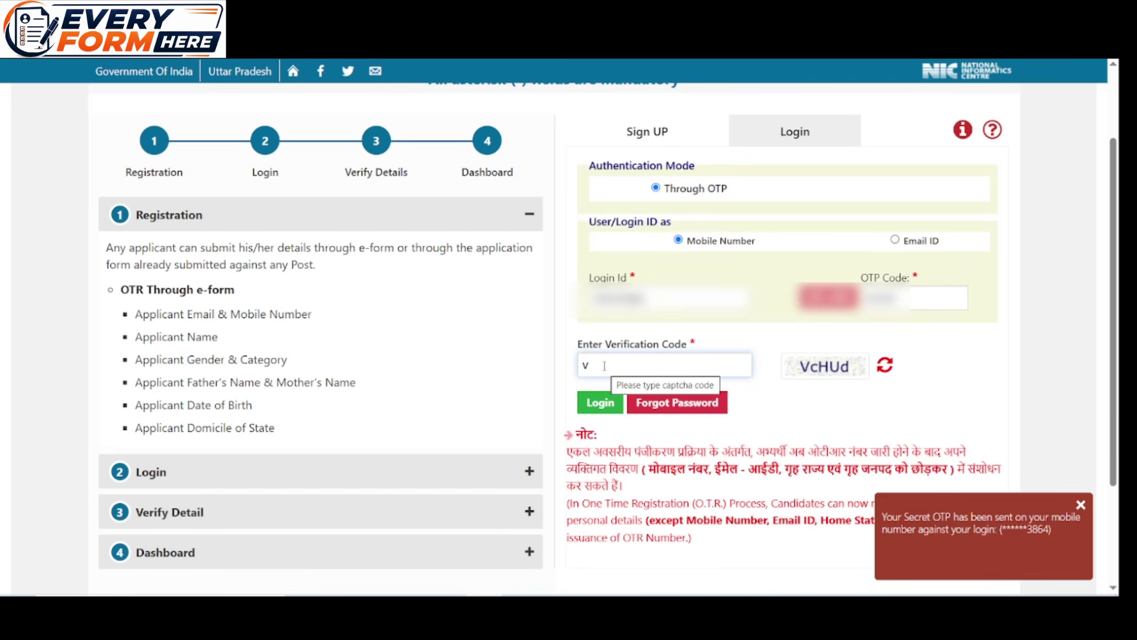
type("c")
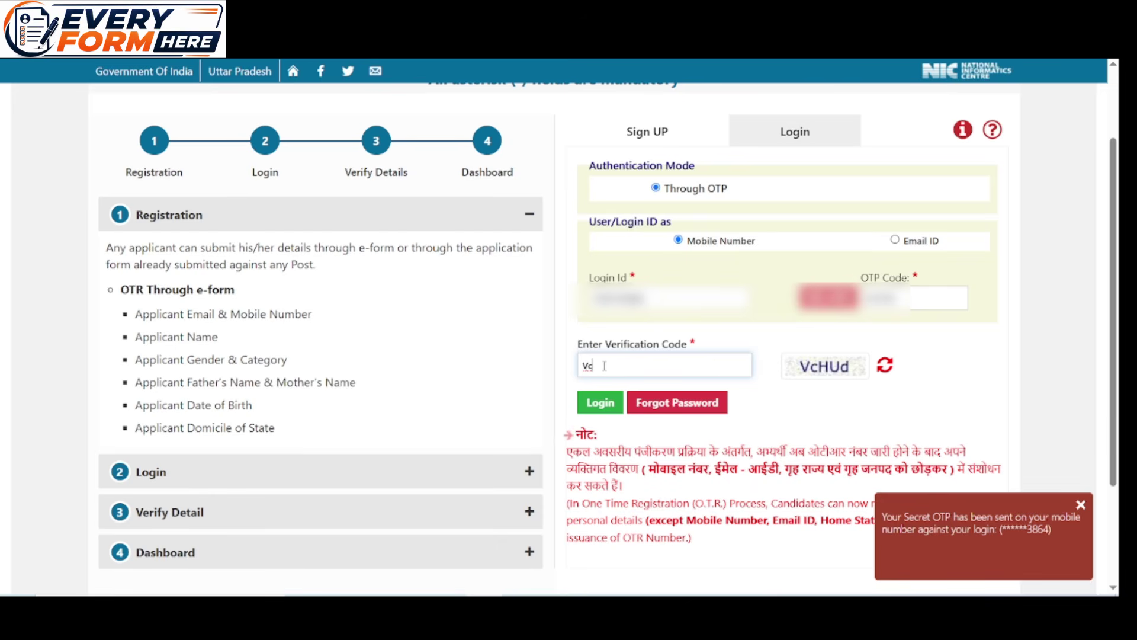
type("HUd")
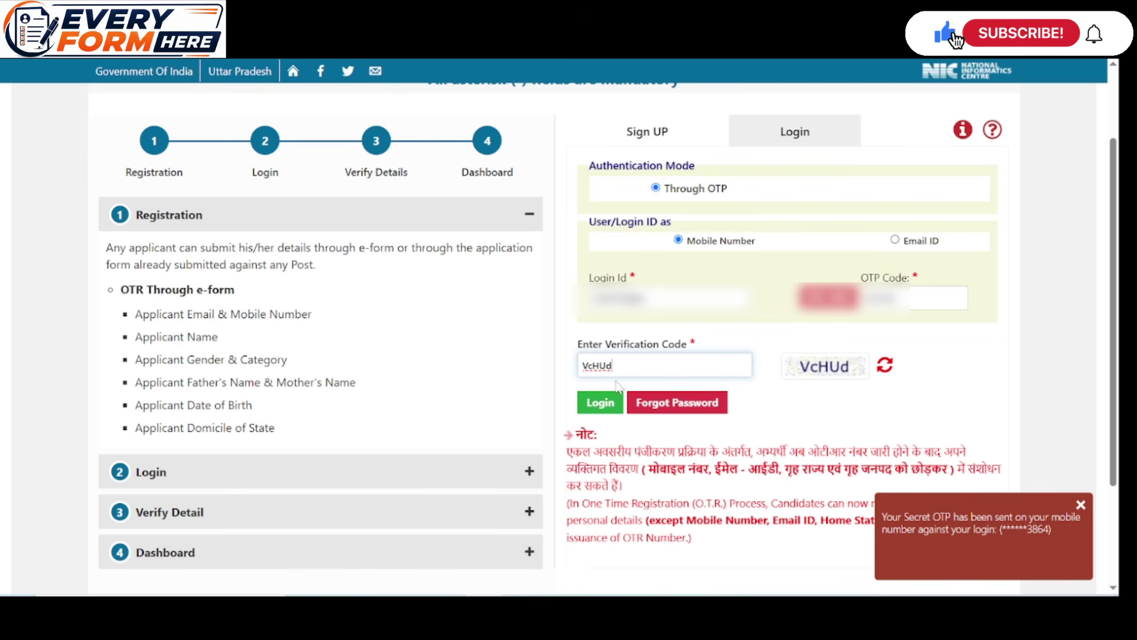
left_click(610, 400)
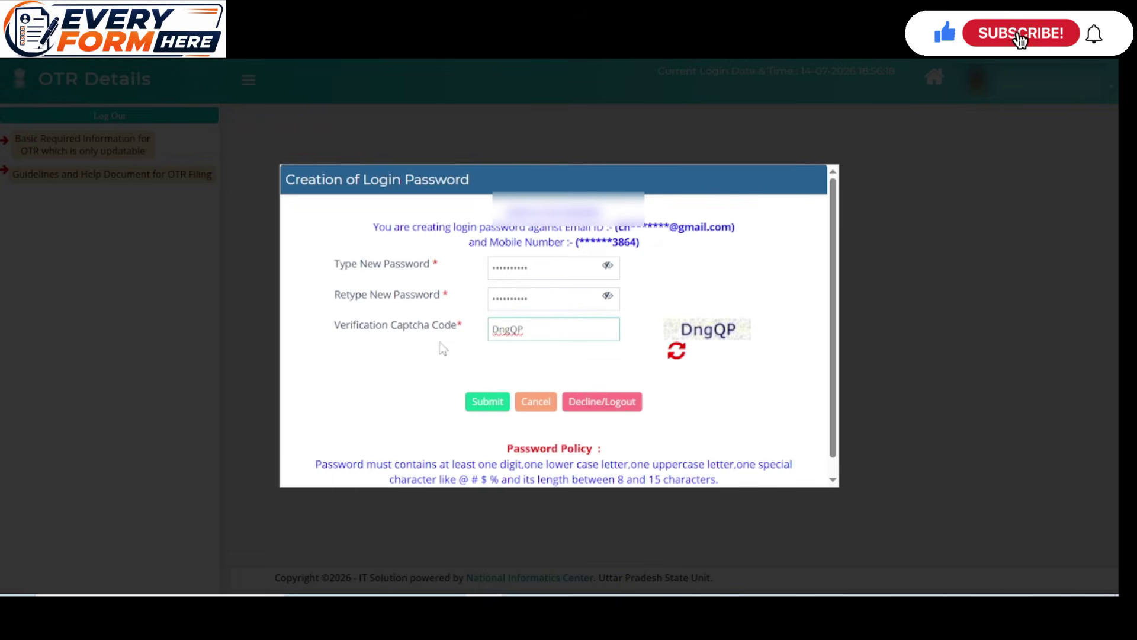
Save the new password, then log in for the first time through password with captcha
left_click(488, 404)
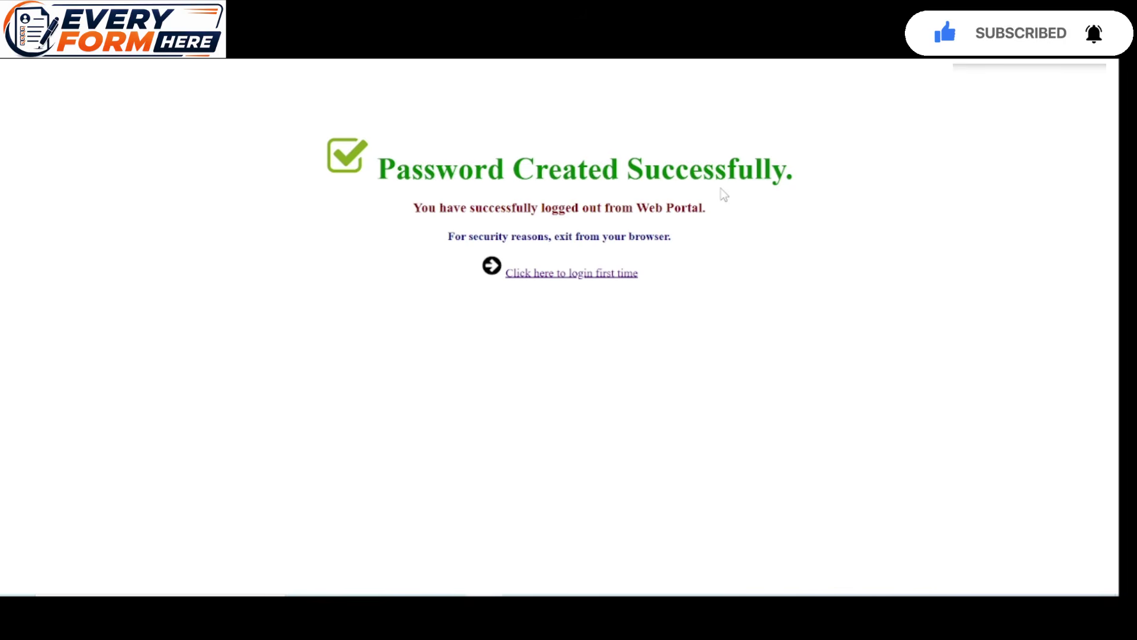
left_click(556, 276)
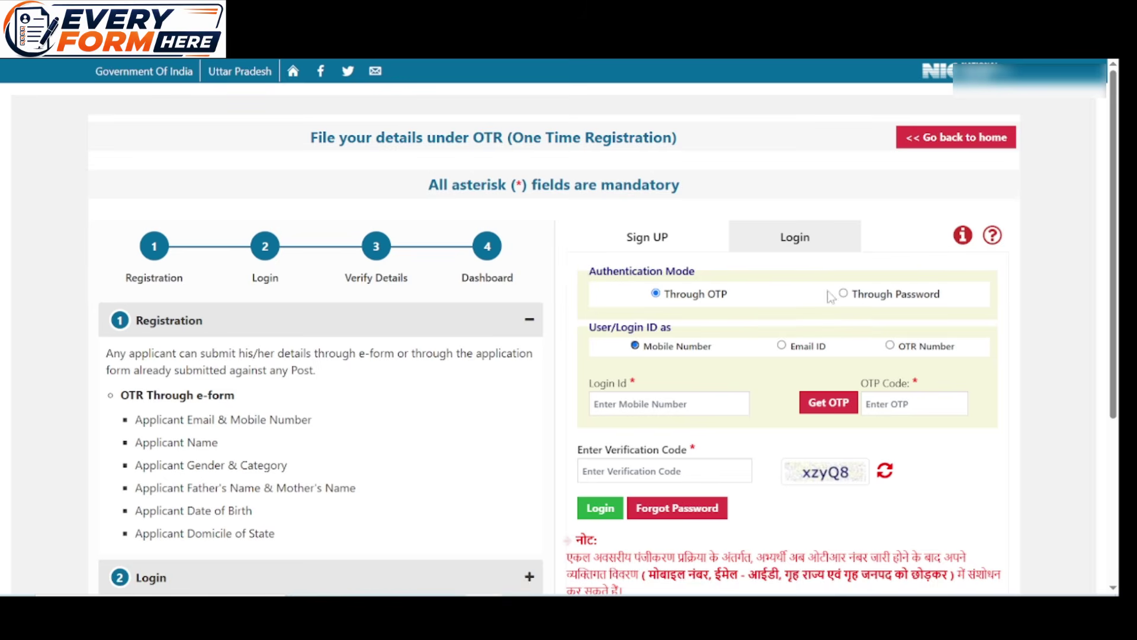
left_click(844, 295)
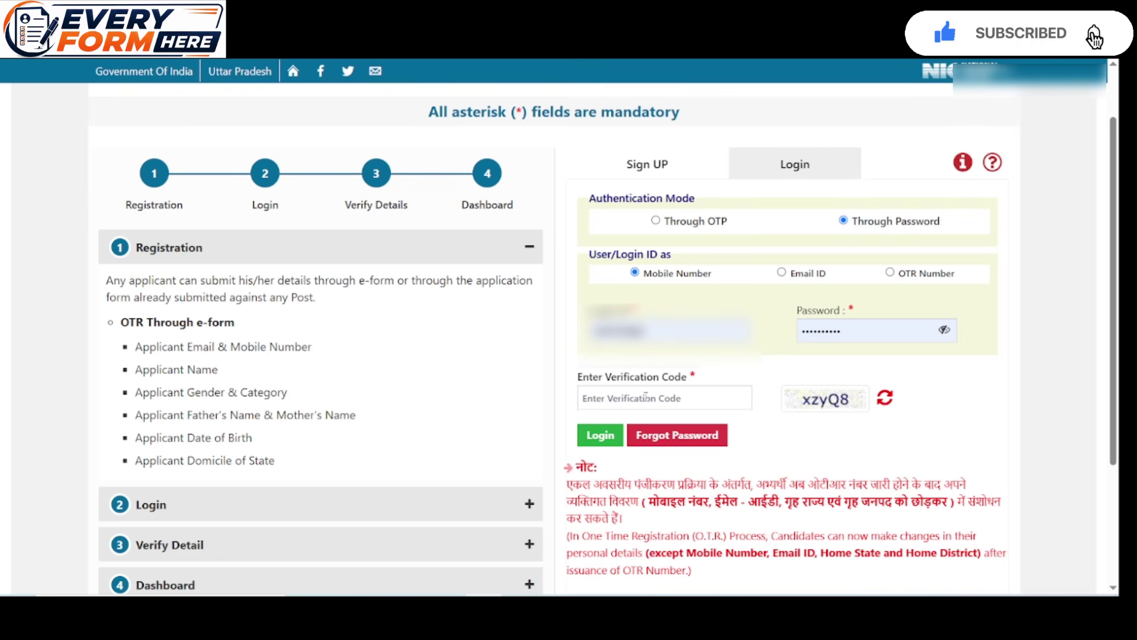
key("Tab")
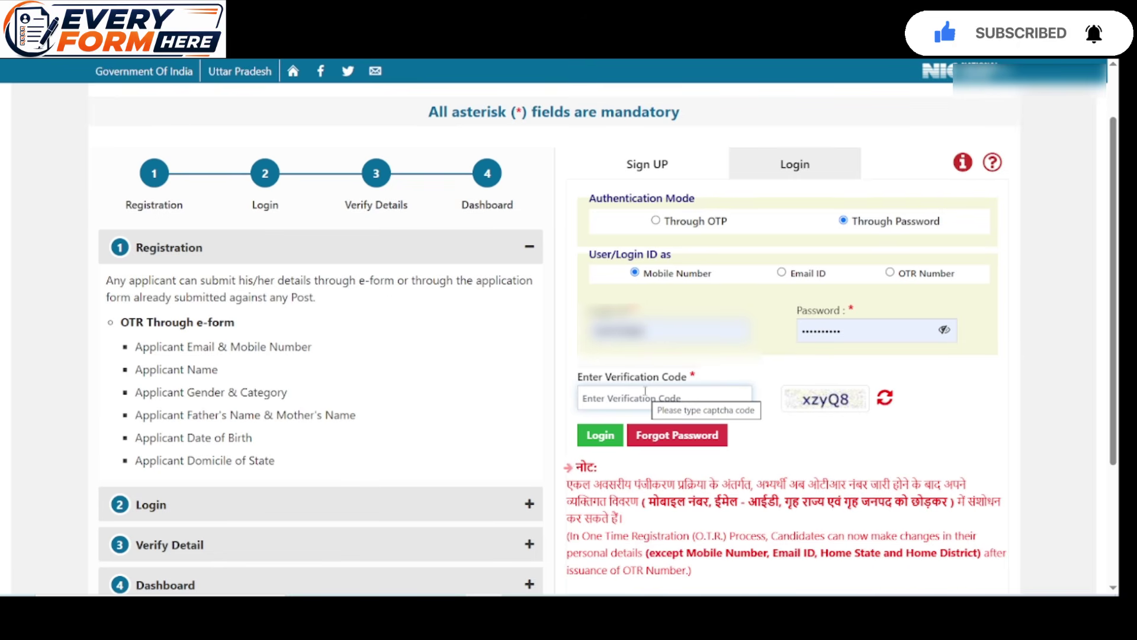
type("xzyQ8")
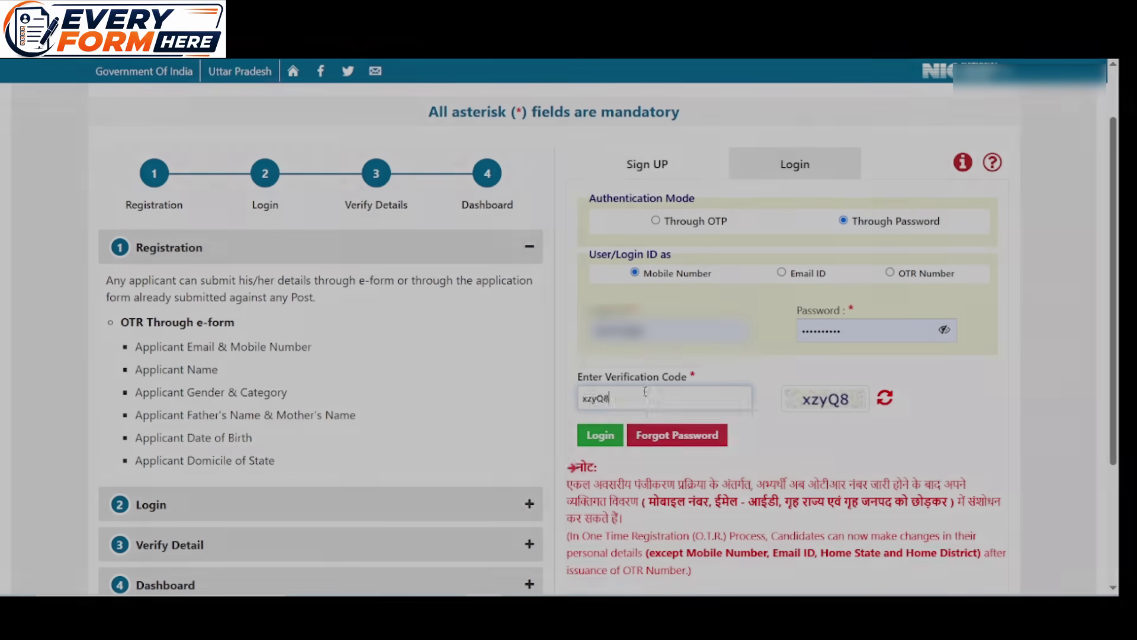
left_click(599, 434)
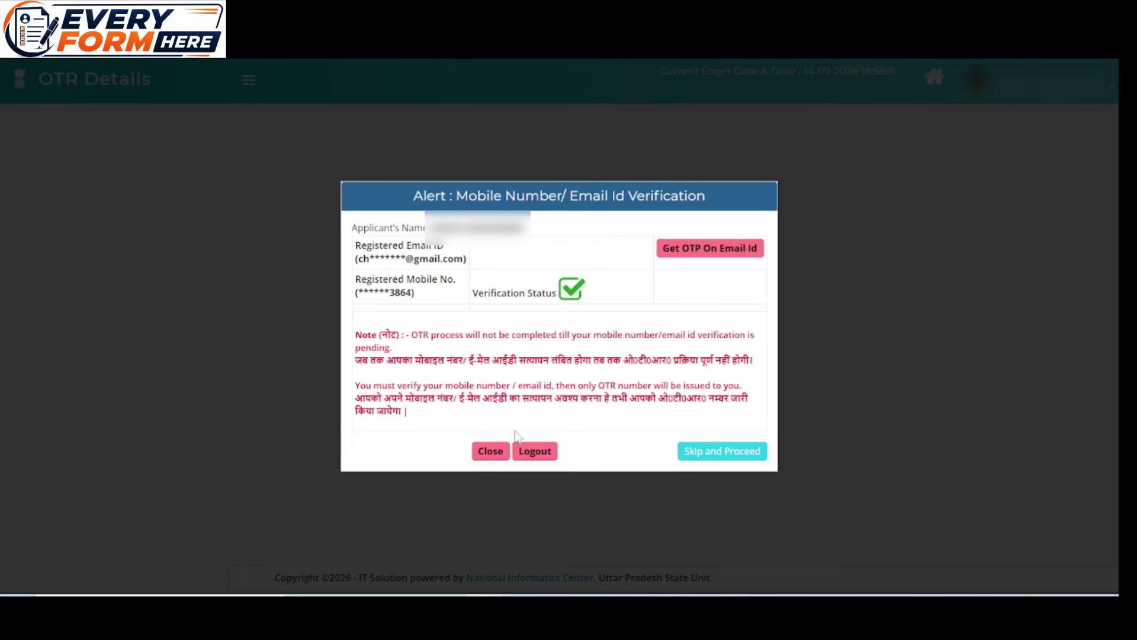
Skip email verification; set citizenship Citizen of India, marital status Single, freedom-fighter dependent No
left_click(728, 456)
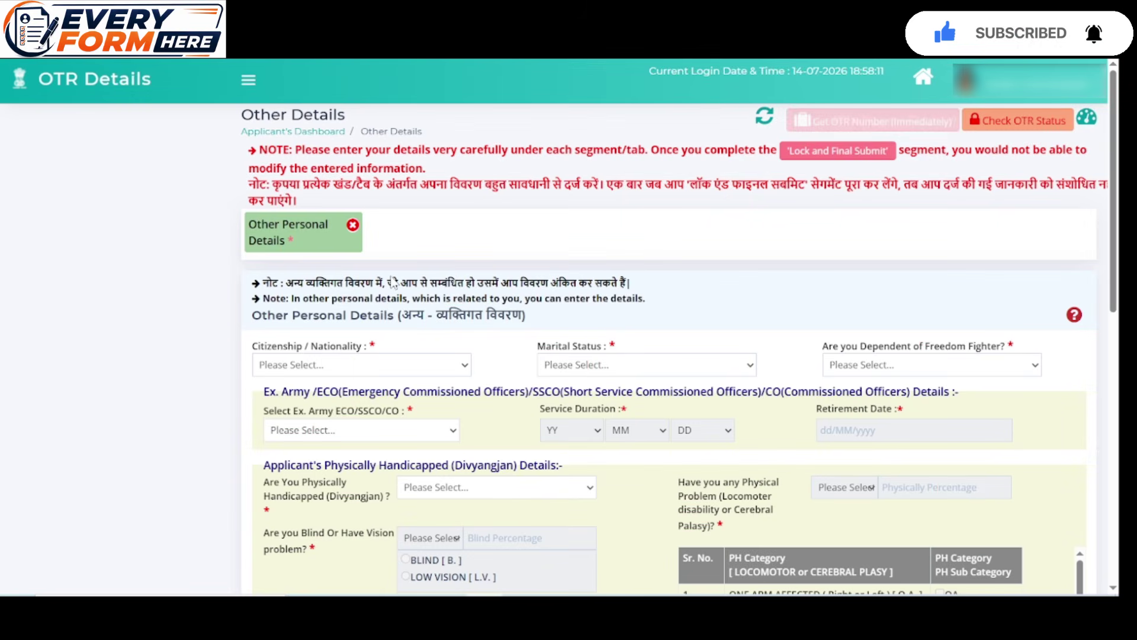
scroll(393, 275, "down", 1)
scroll(409, 251, "up", 1)
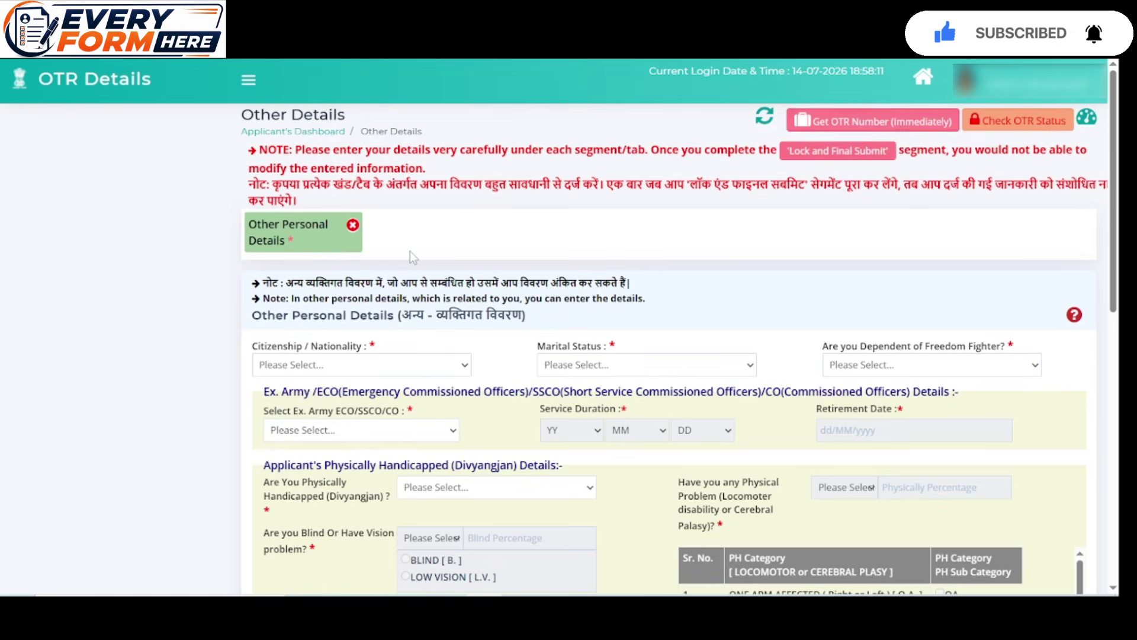
scroll(453, 255, "down", 1)
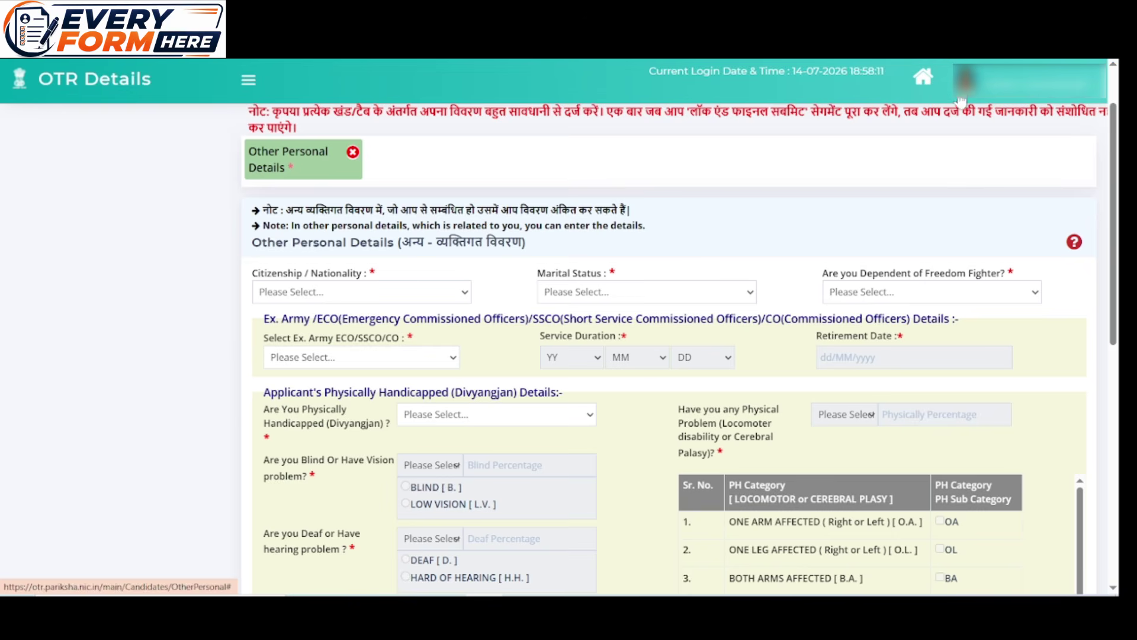
left_click(397, 298)
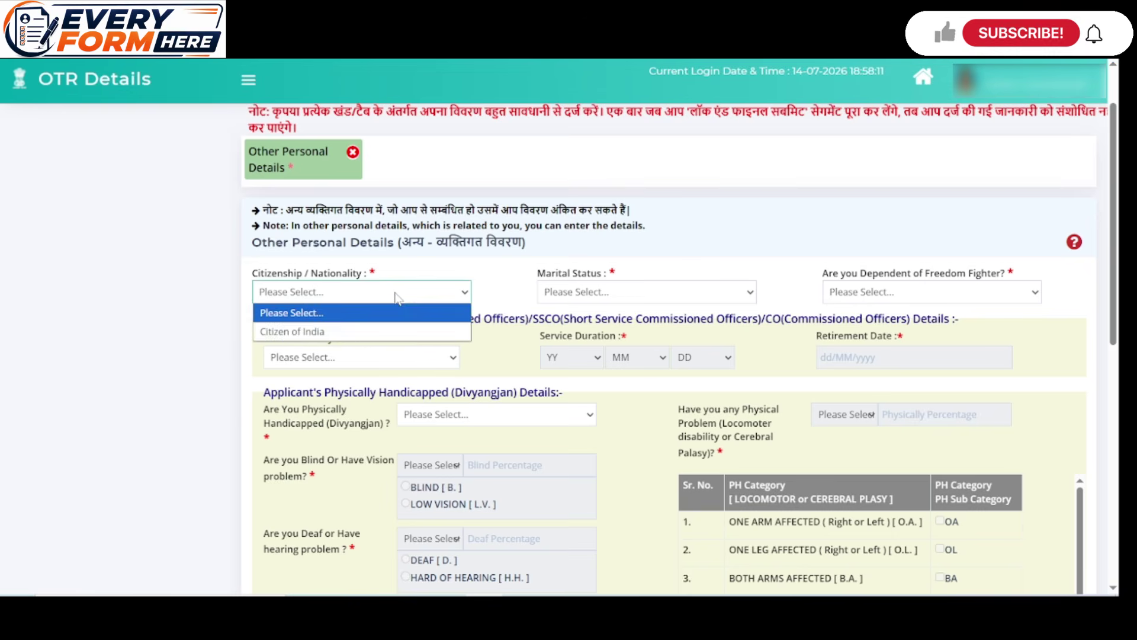
left_click(292, 331)
left_click(624, 293)
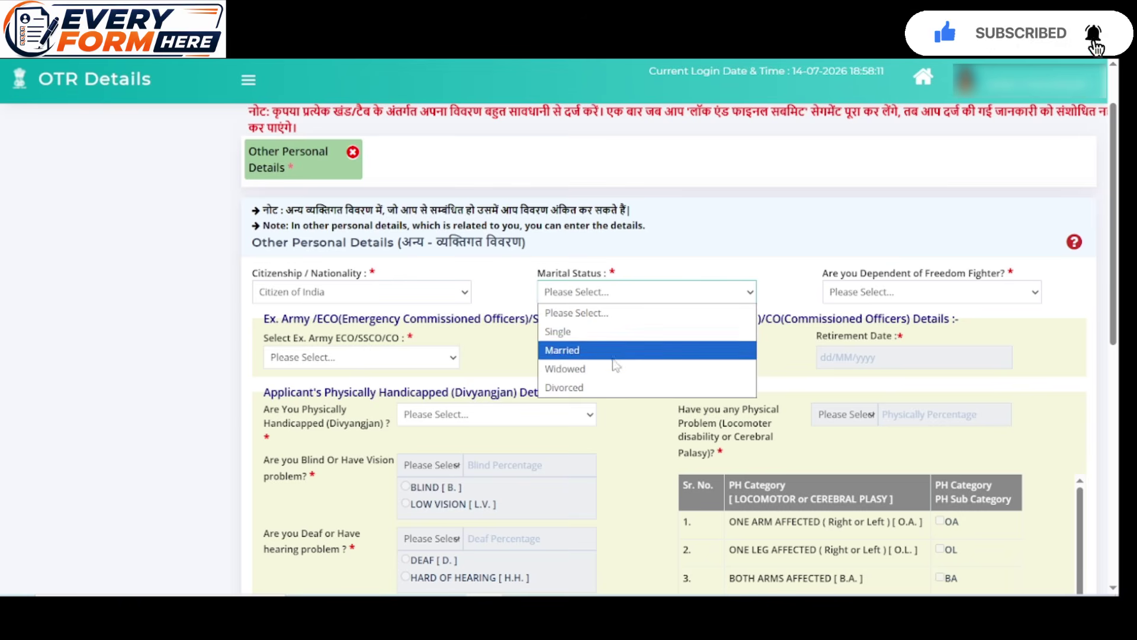
left_click(623, 332)
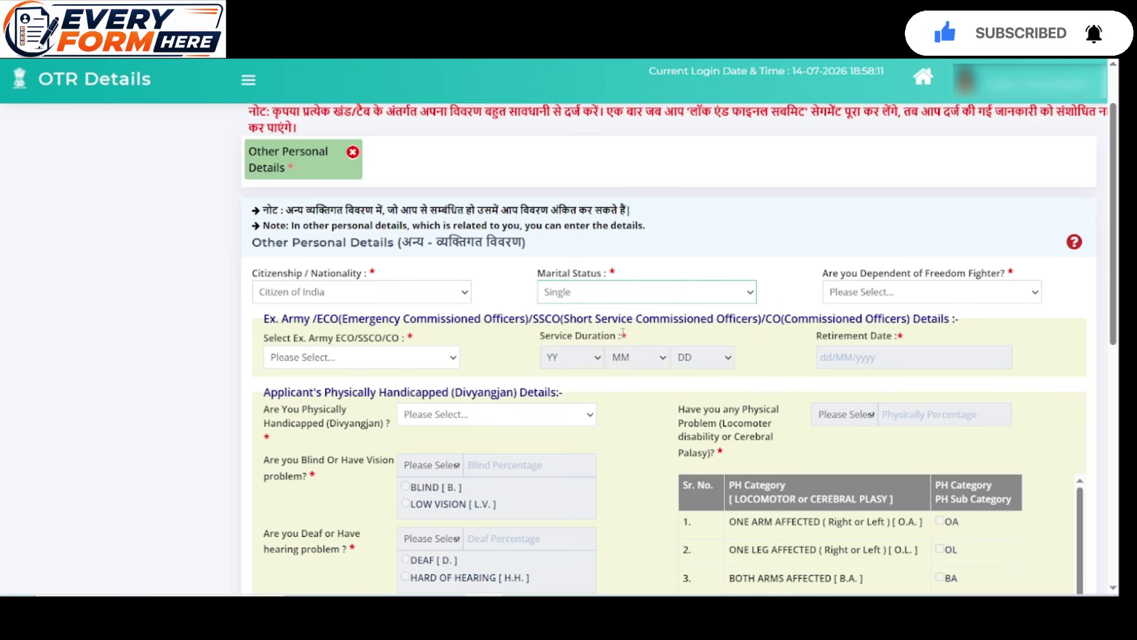
left_click(936, 296)
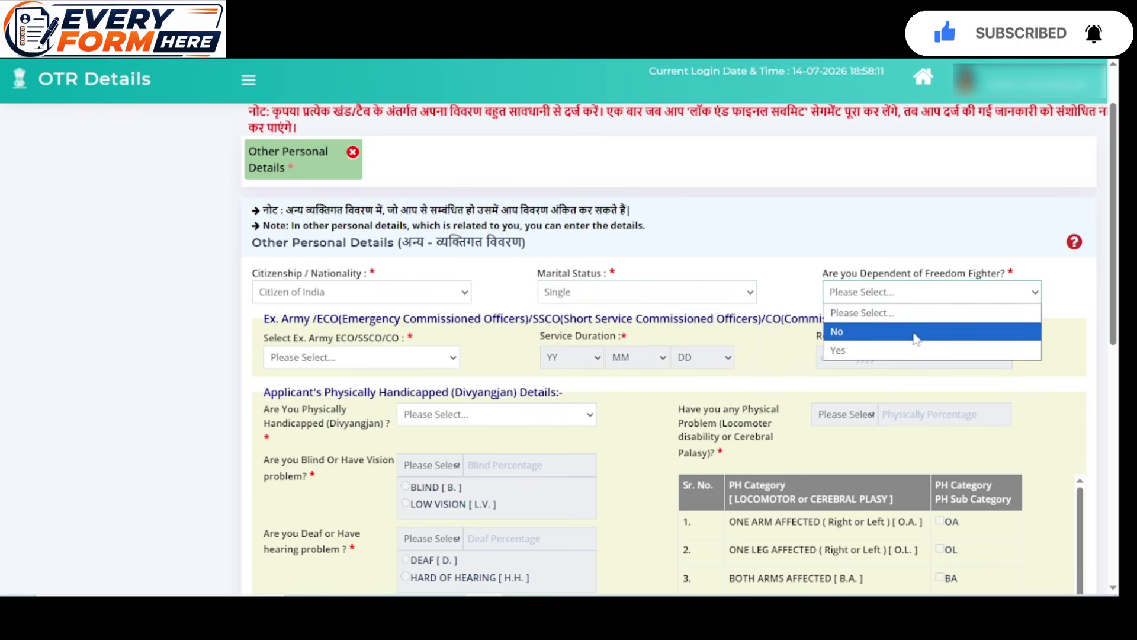
left_click(913, 331)
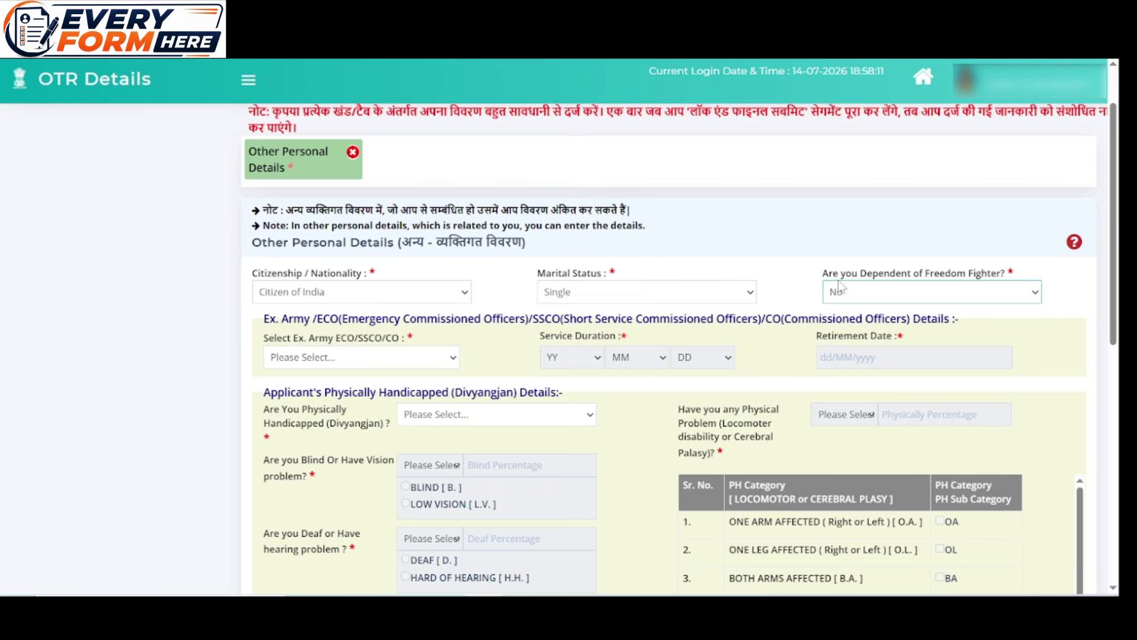
Answer No to ex-army service, physically handicapped and skilled player
left_click(350, 359)
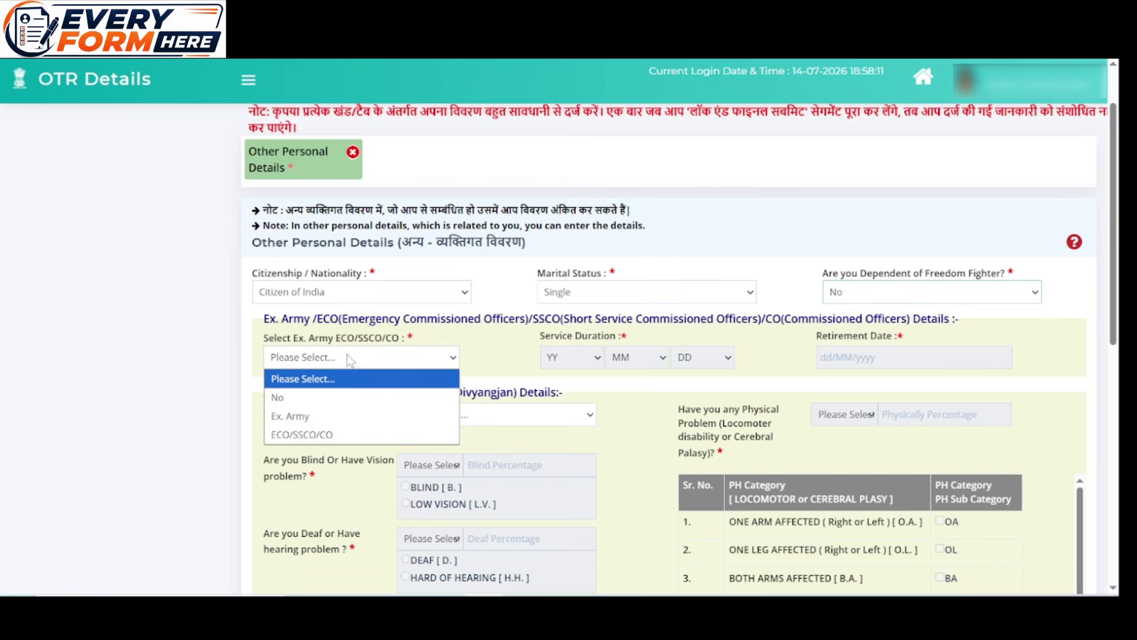
left_click(342, 403)
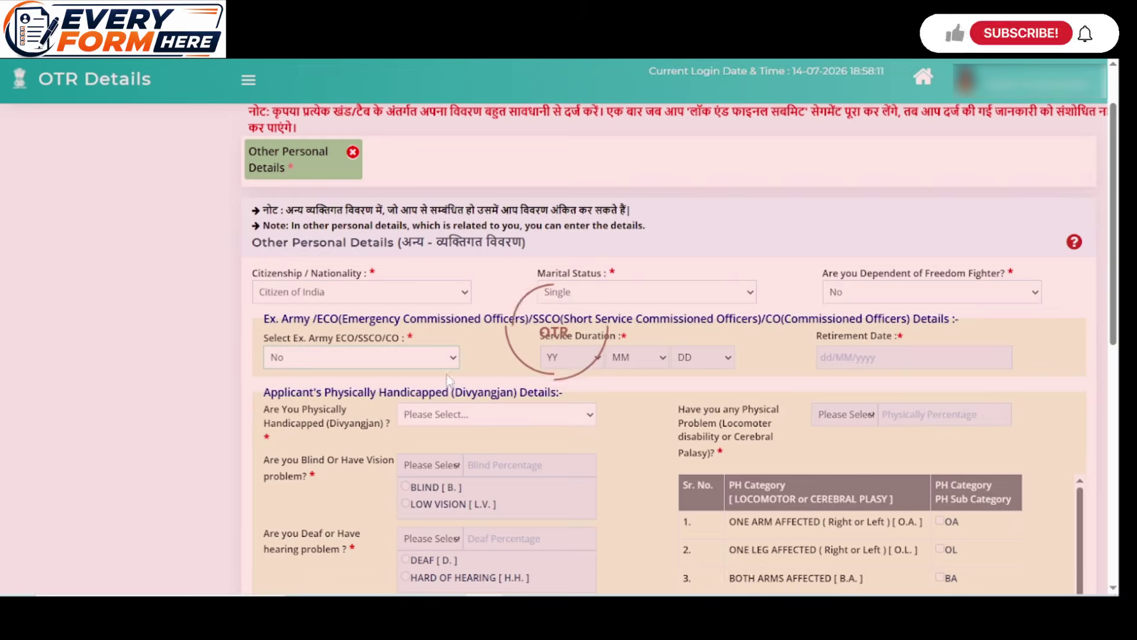
scroll(461, 375, "down", 1)
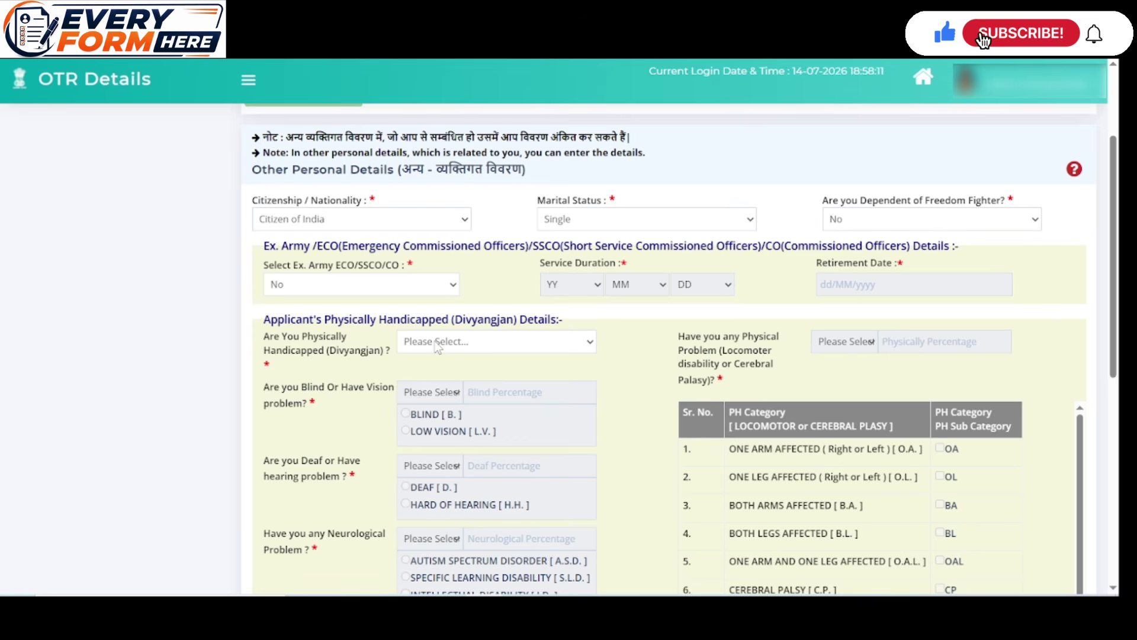
left_click(411, 346)
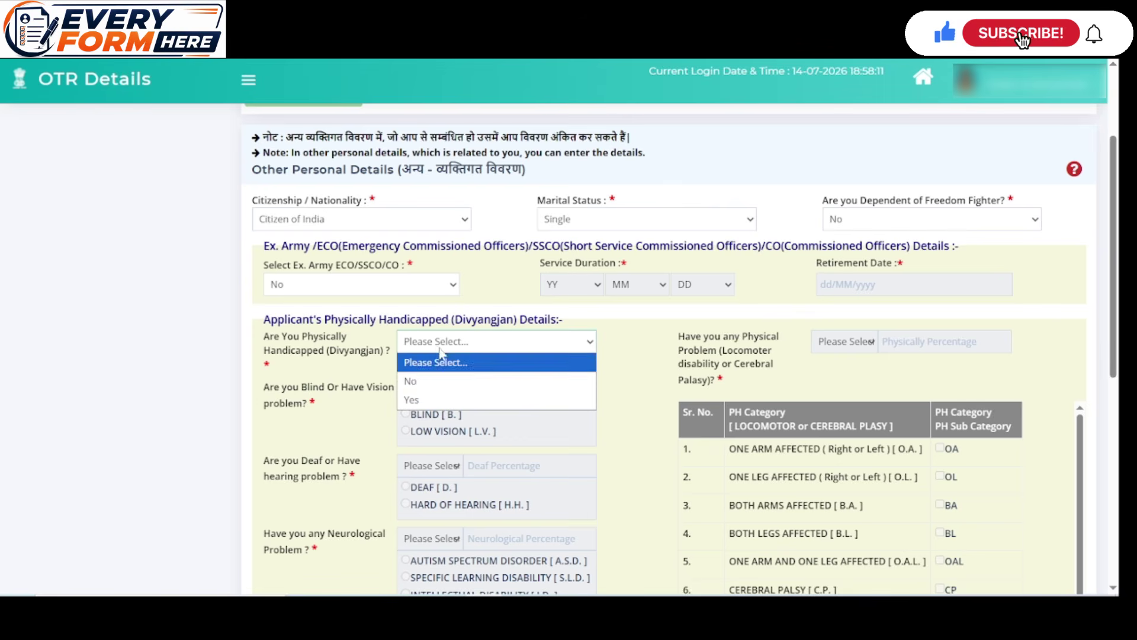
left_click(440, 381)
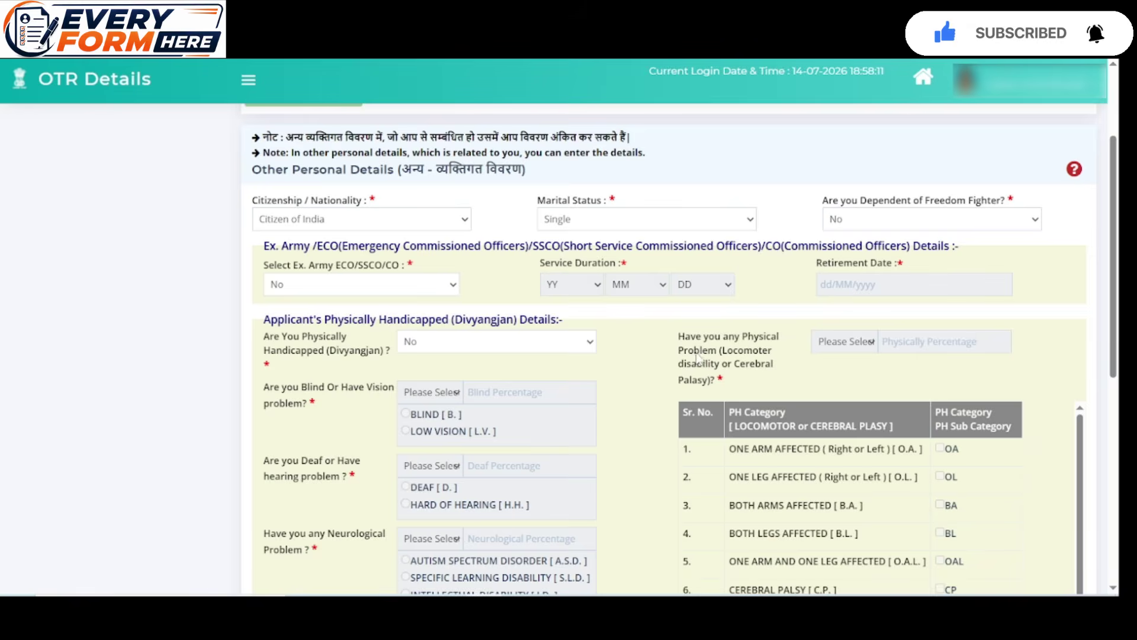
scroll(833, 285, "down", 1)
scroll(612, 370, "down", 2)
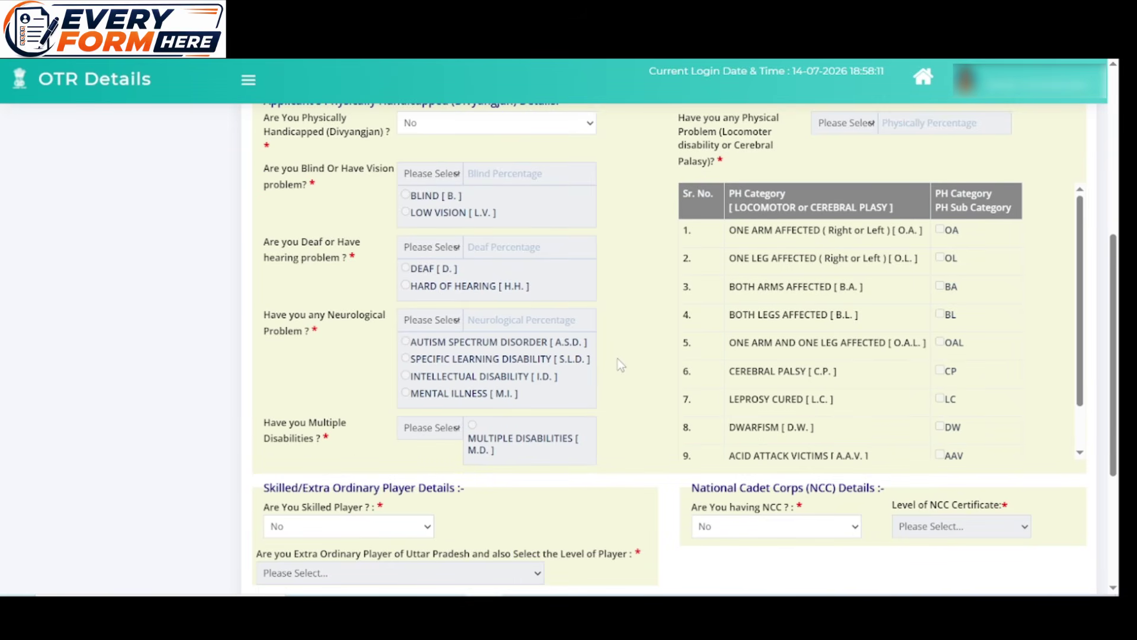
scroll(620, 364, "down", 2)
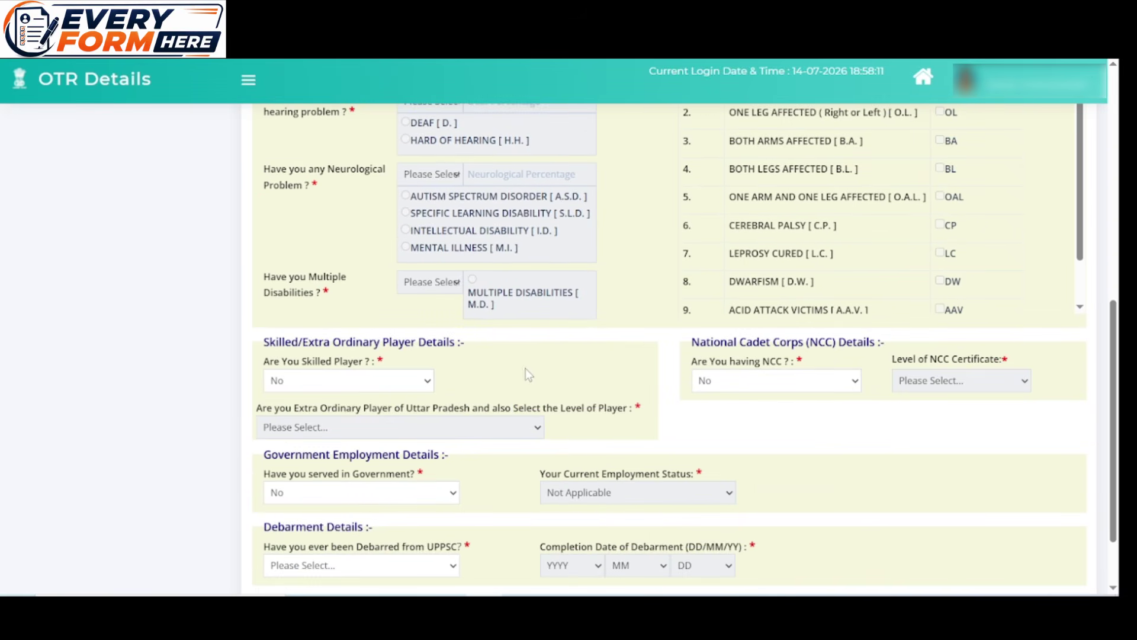
left_click(368, 385)
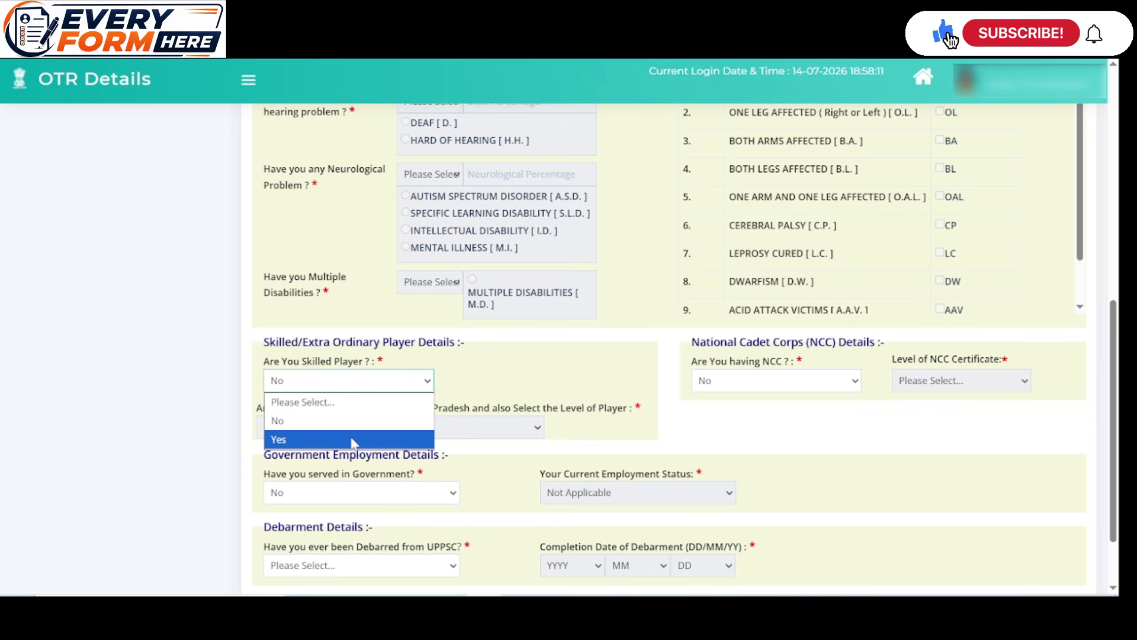
left_click(354, 422)
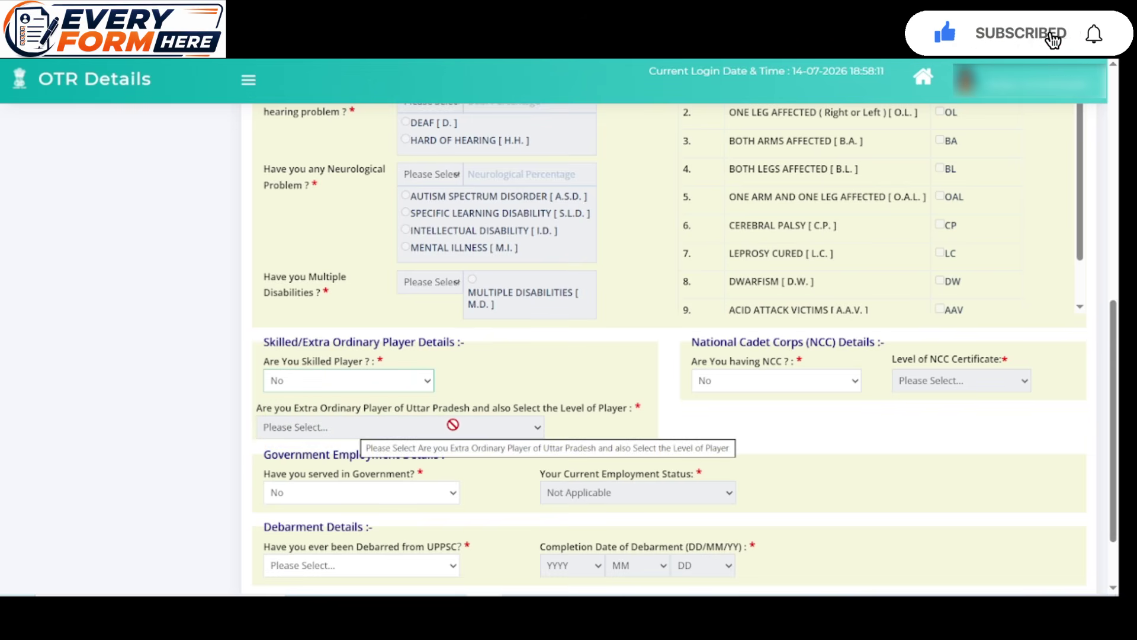
Answer No to NCC, government service and UPPSC debarment, then Save & Next
scroll(567, 424, "down", 2)
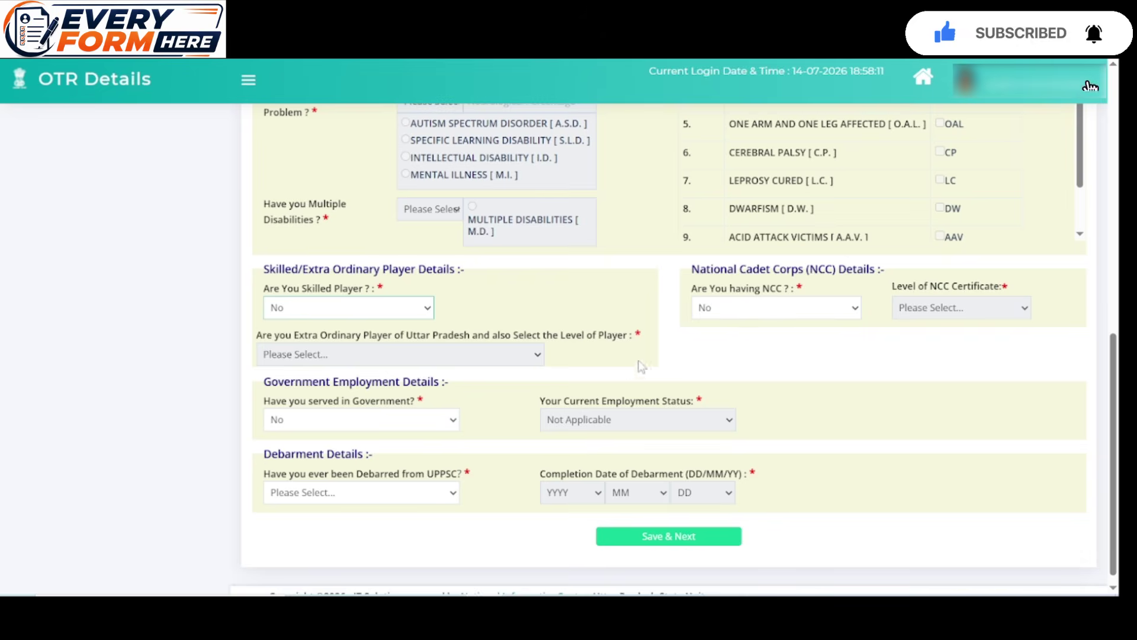
left_click(820, 307)
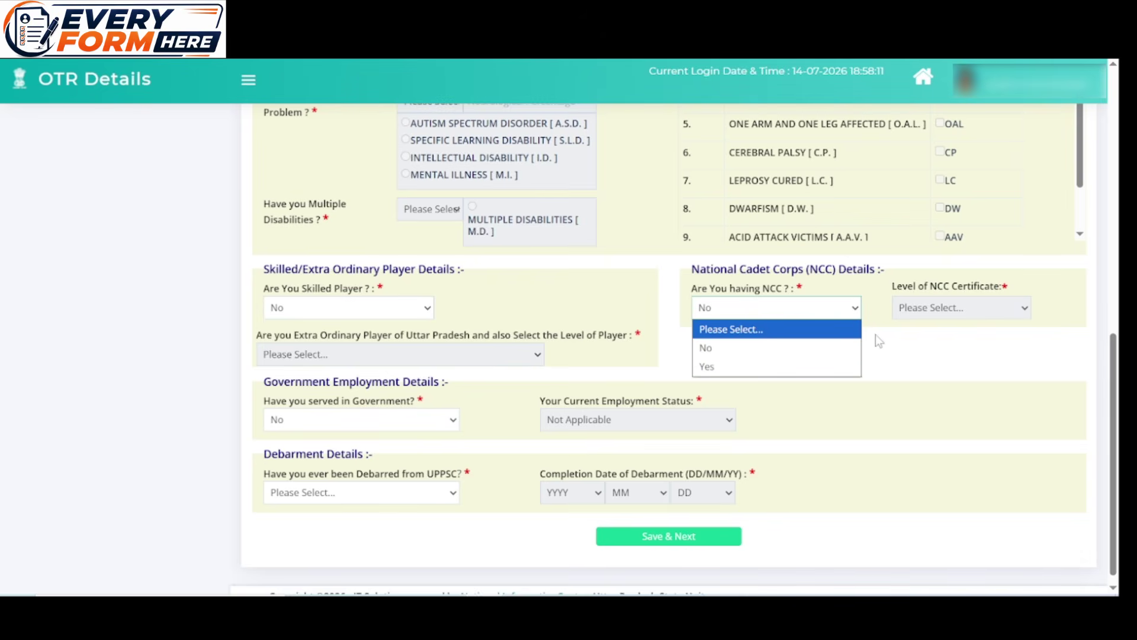
left_click(765, 349)
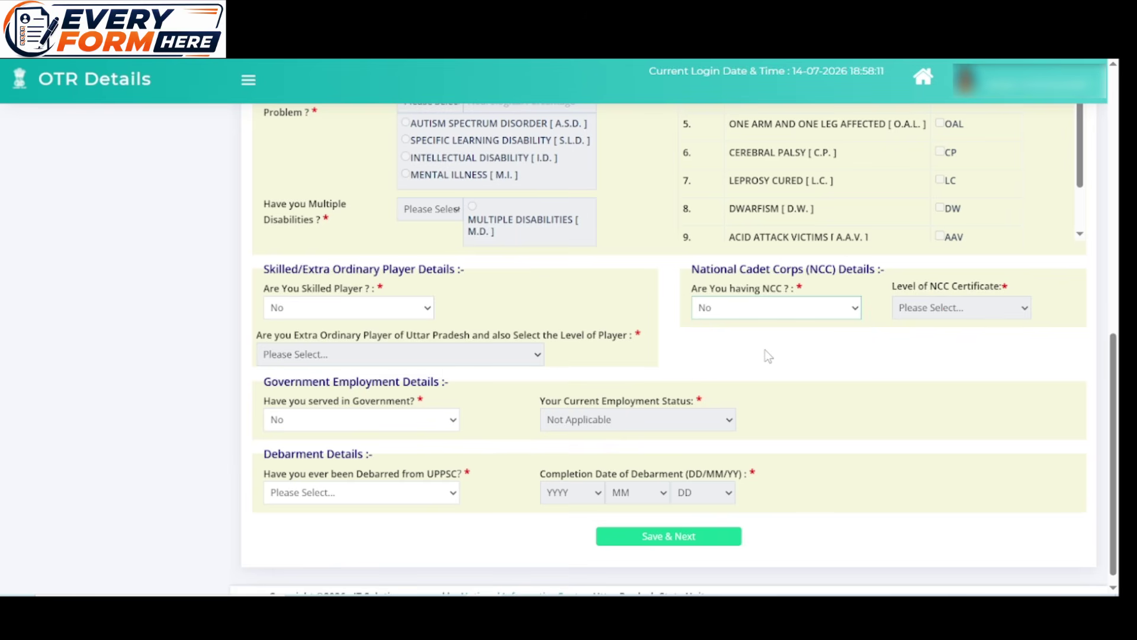
scroll(652, 350, "down", 1)
left_click(363, 407)
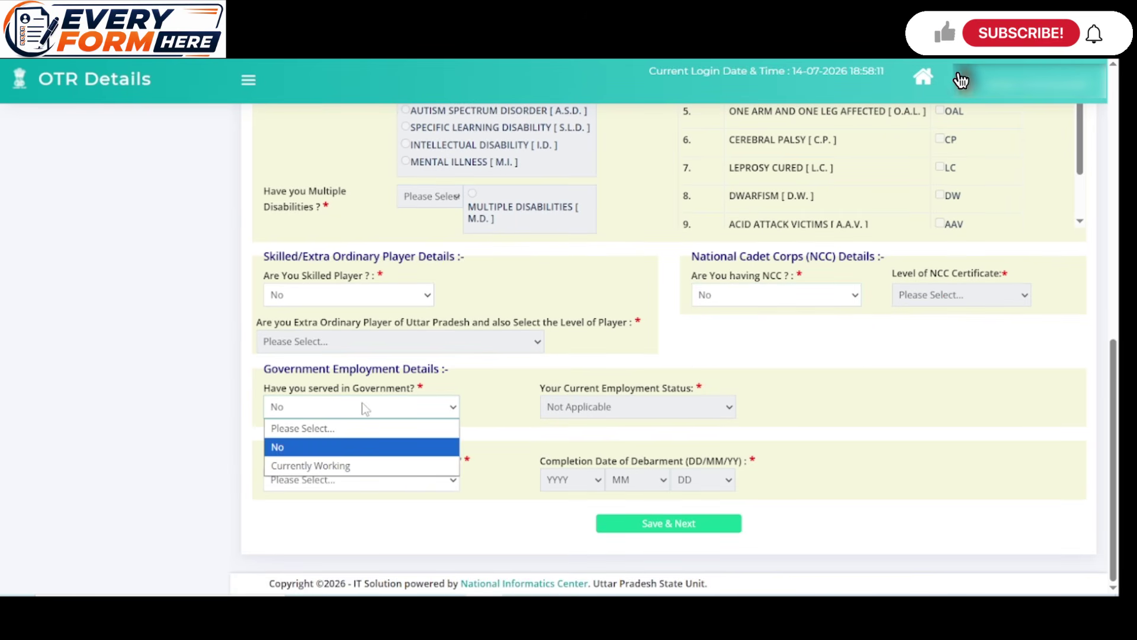
left_click(355, 446)
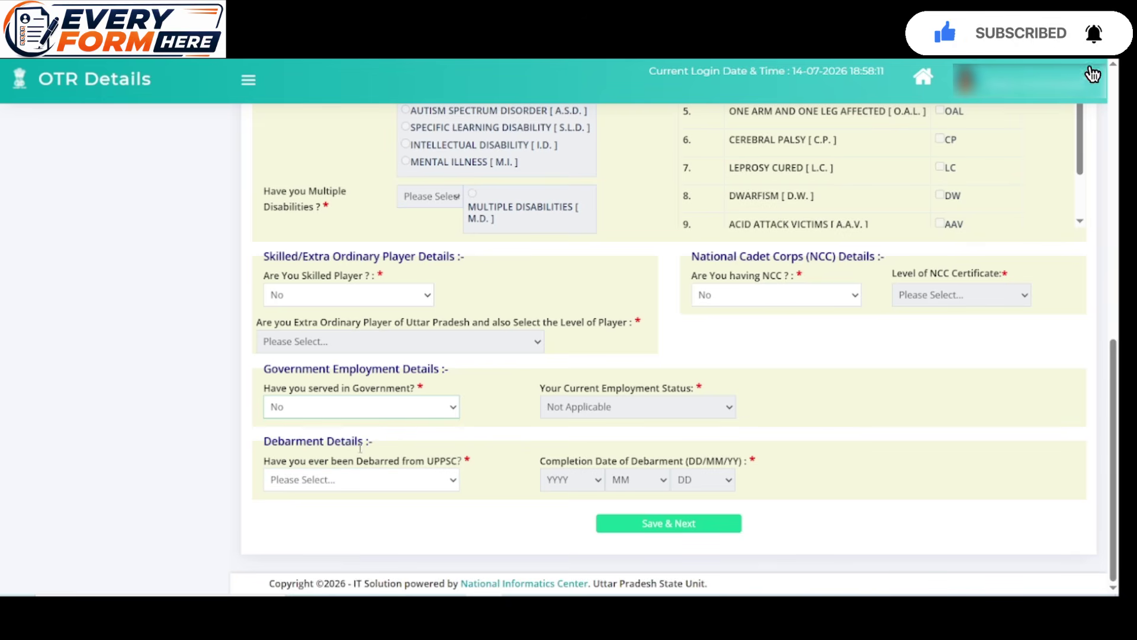
left_click(444, 481)
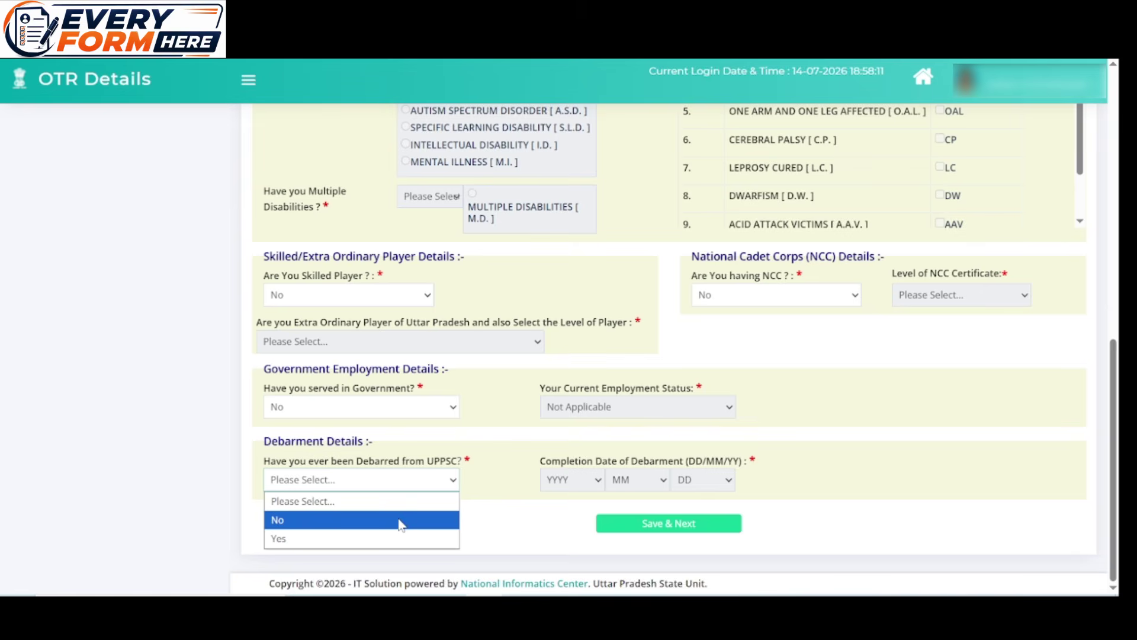
left_click(401, 520)
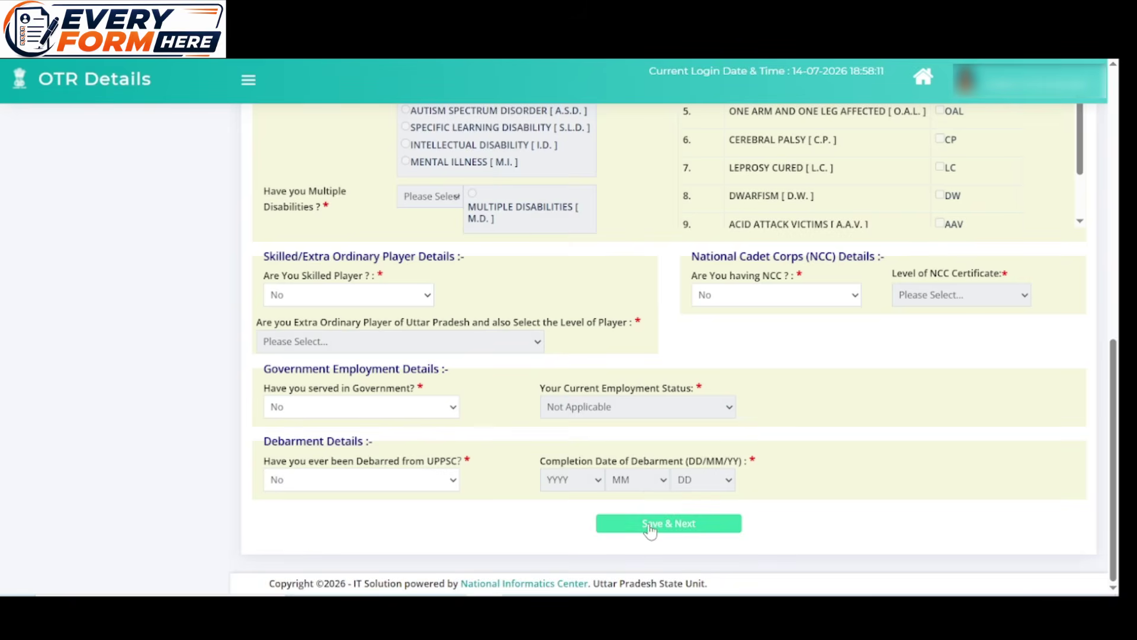
left_click(651, 527)
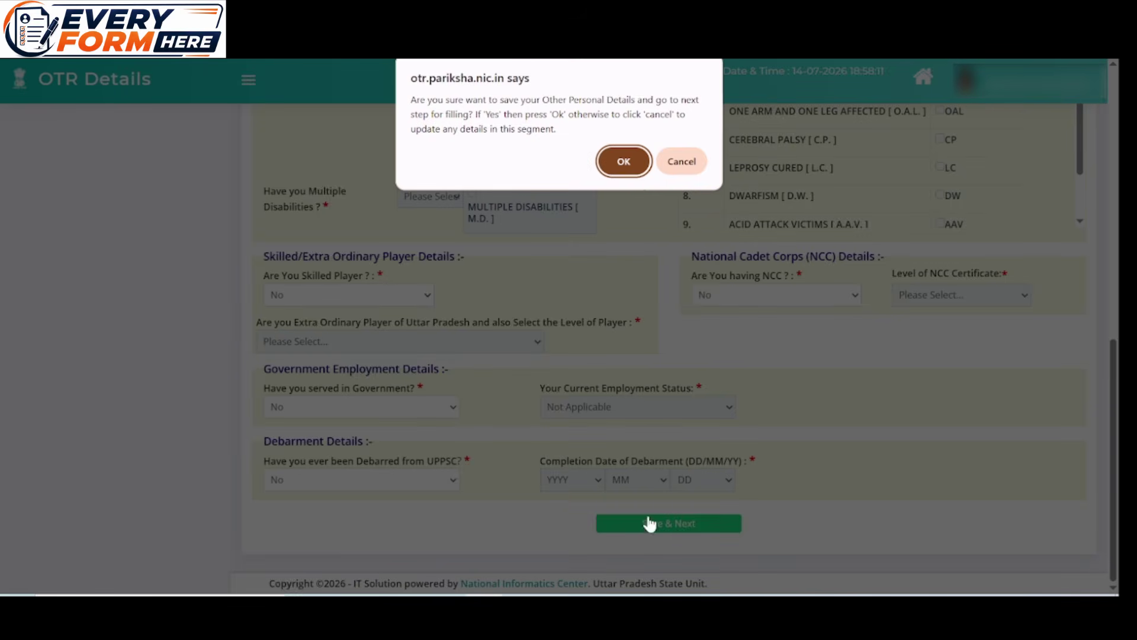
Confirm saving the other personal details and bring up the blank Permanent Address Details section
left_click(627, 161)
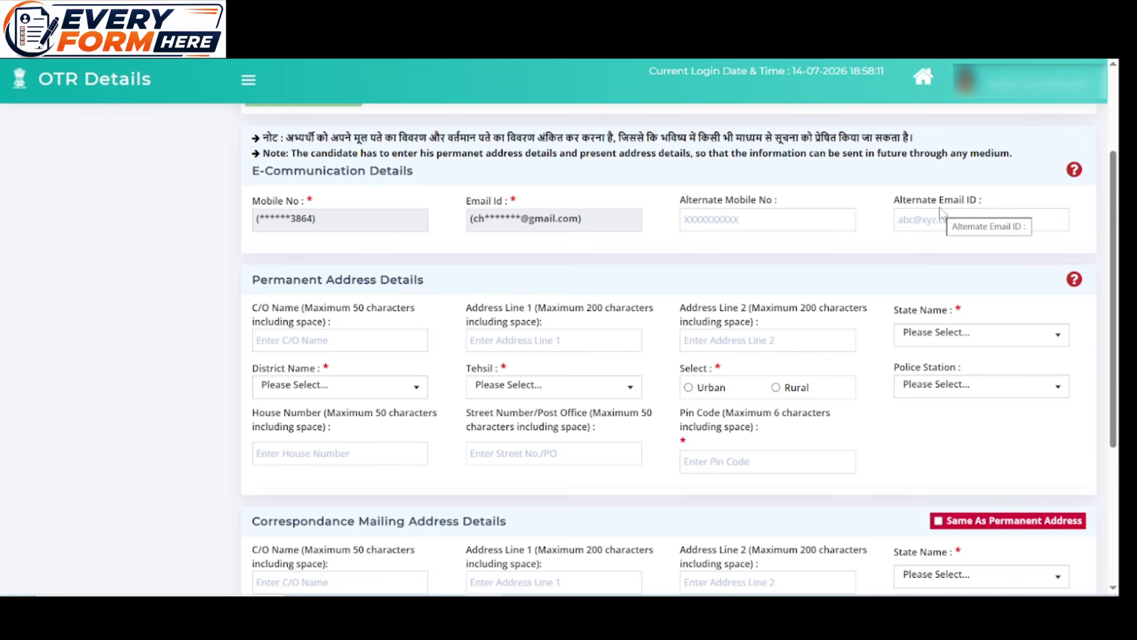
scroll(483, 260, "down", 1)
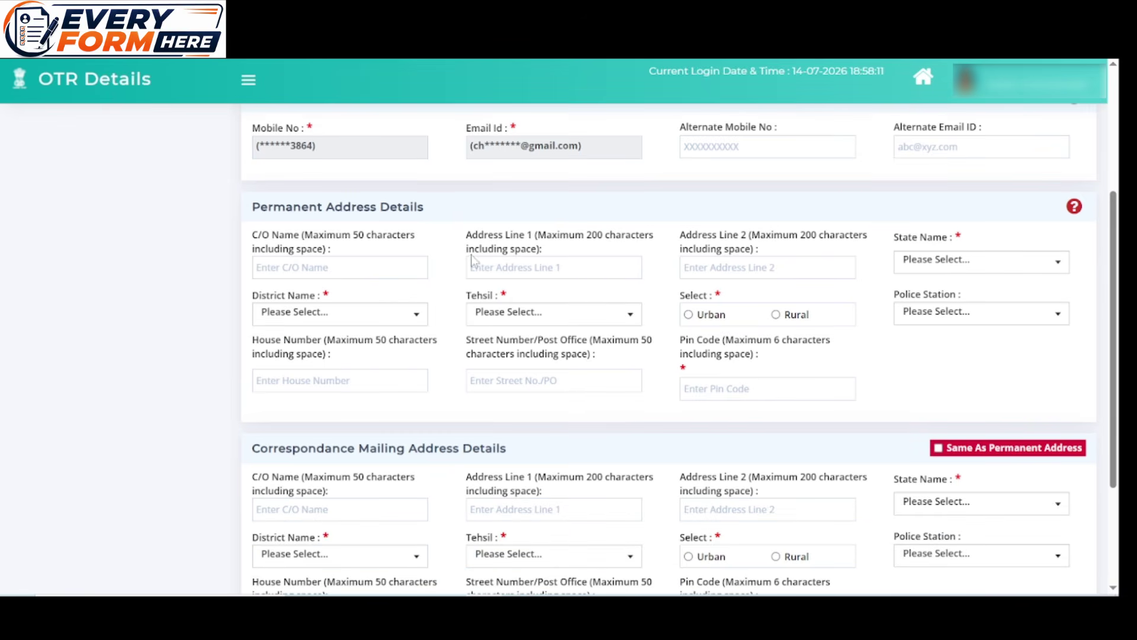
scroll(468, 235, "down", 1)
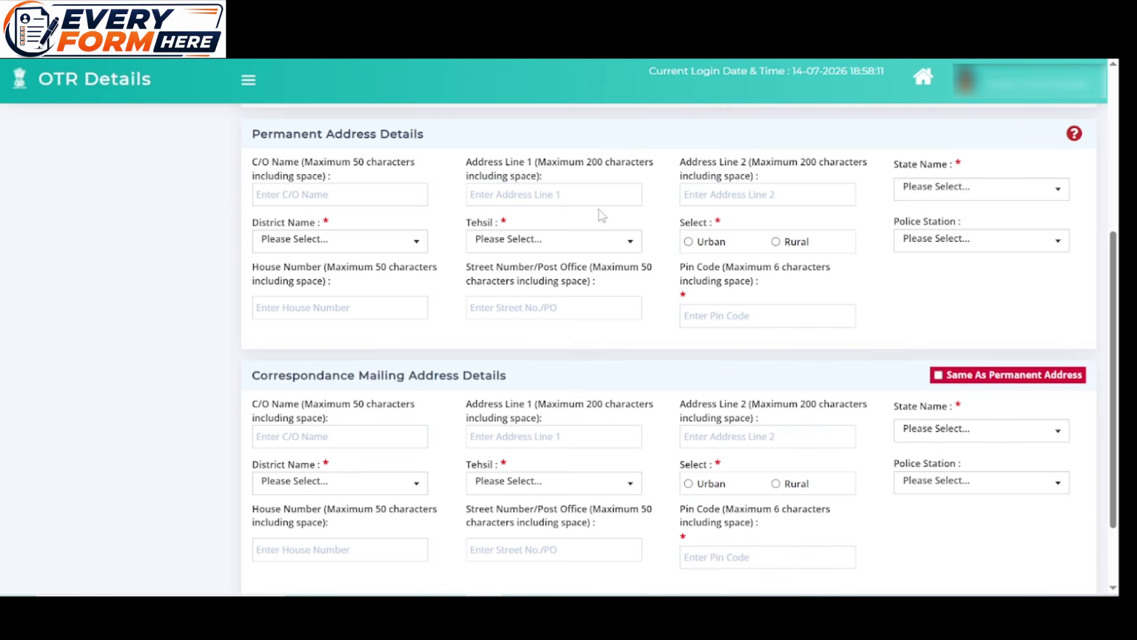
Set the permanent address to UTTAR PRADESH, district SAHARANPUR, tehsil DEOBAND, rural area
left_click(992, 188)
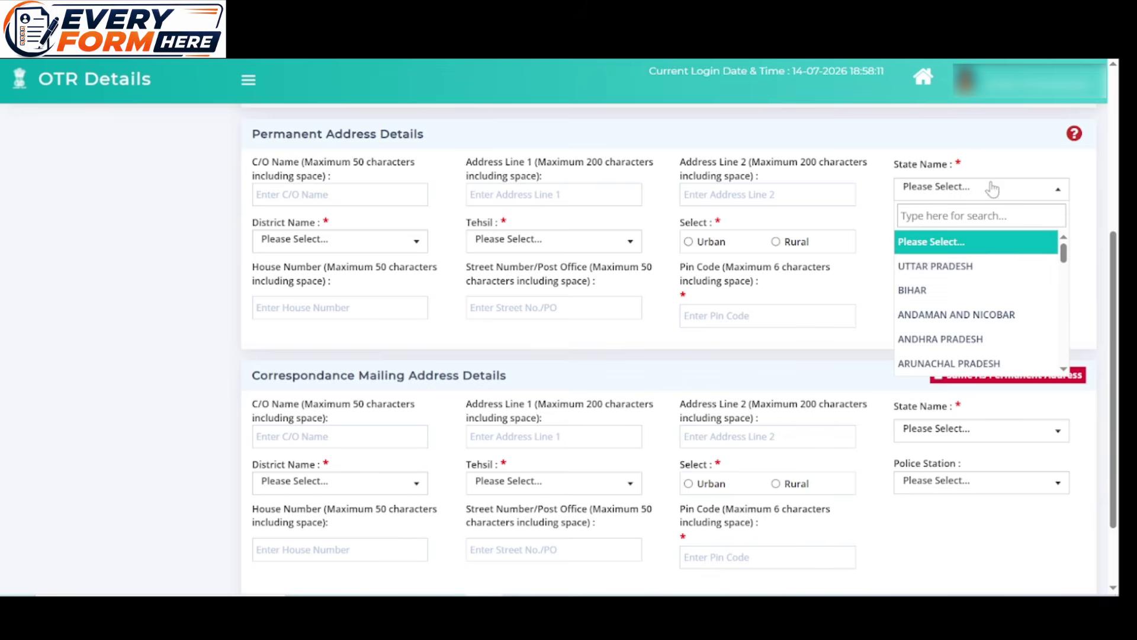
left_click(974, 264)
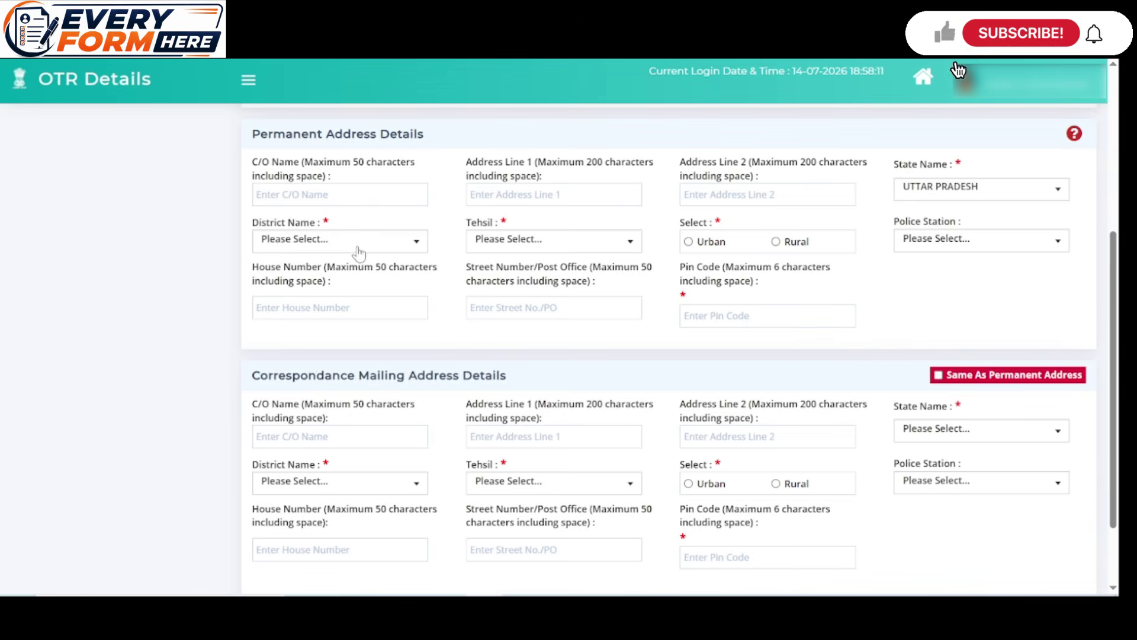
left_click(357, 247)
scroll(358, 321, "down", 10)
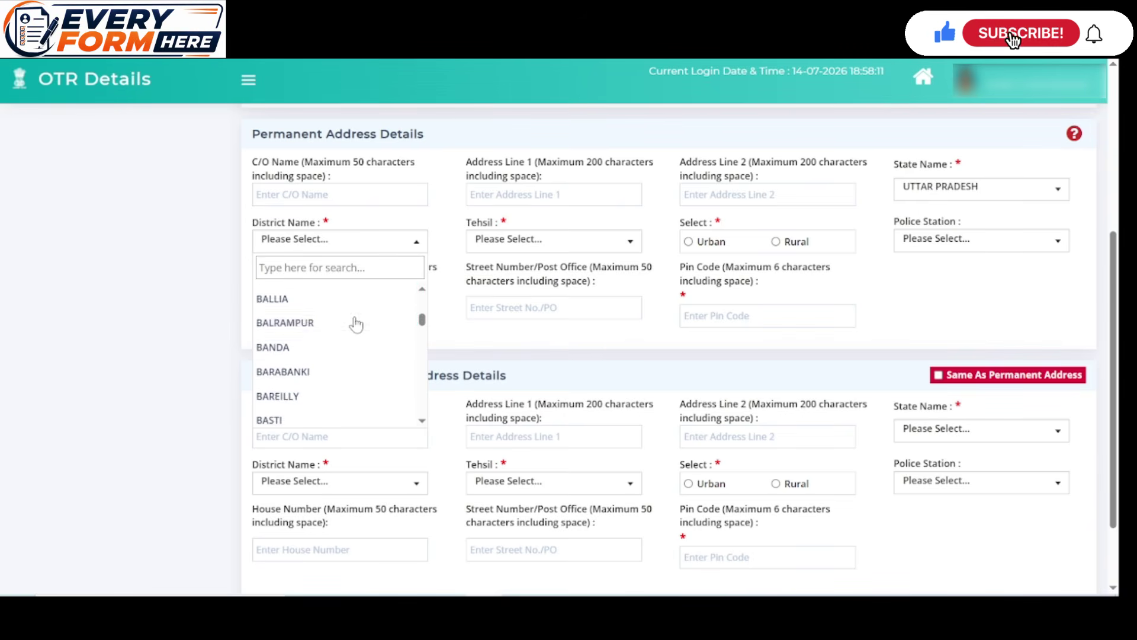
scroll(358, 321, "down", 8)
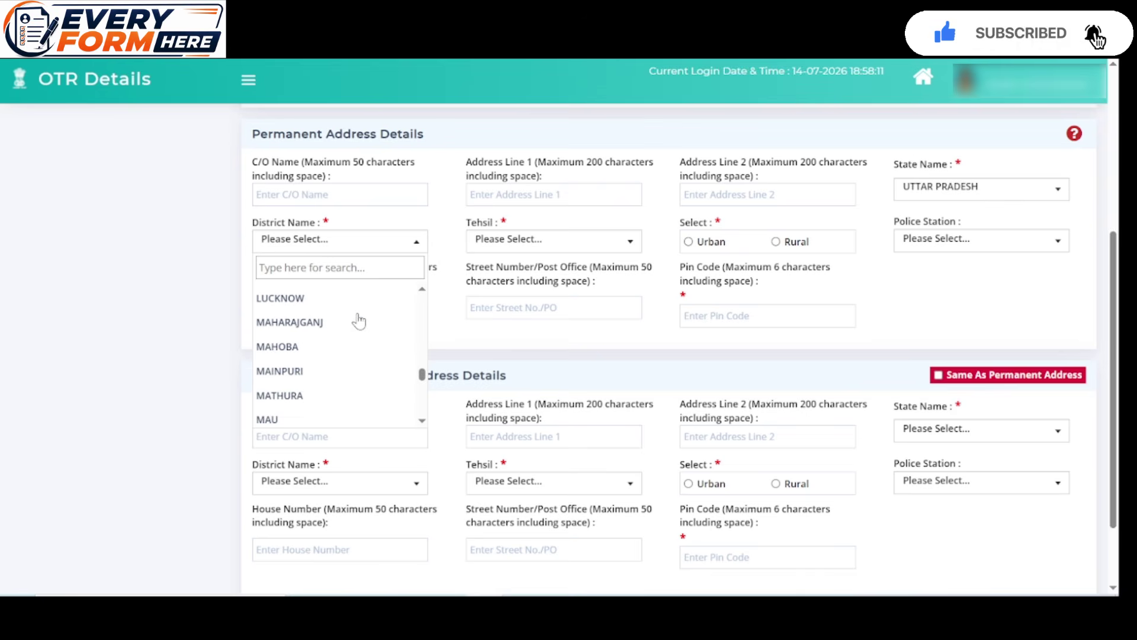
scroll(359, 322, "down", 5)
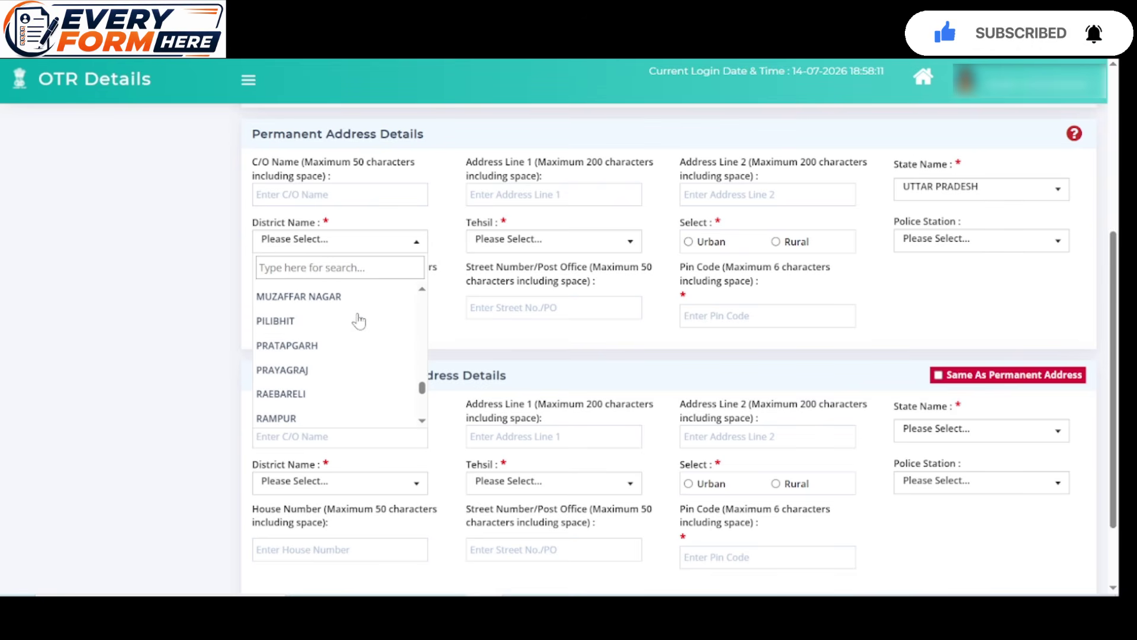
left_click(380, 297)
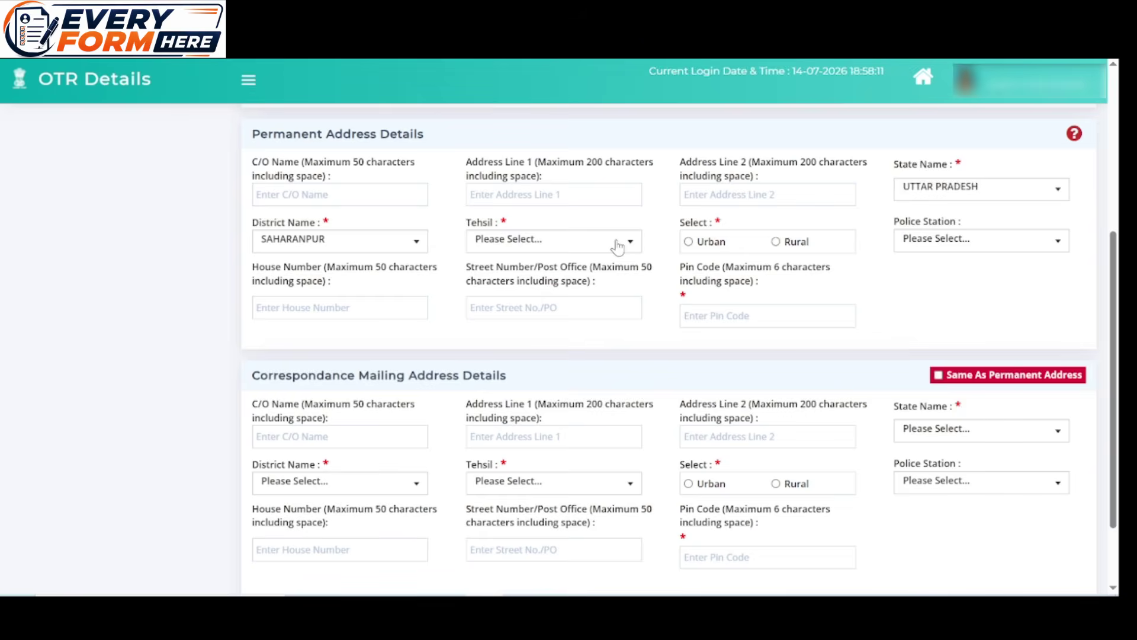
left_click(613, 243)
left_click(569, 367)
left_click(777, 242)
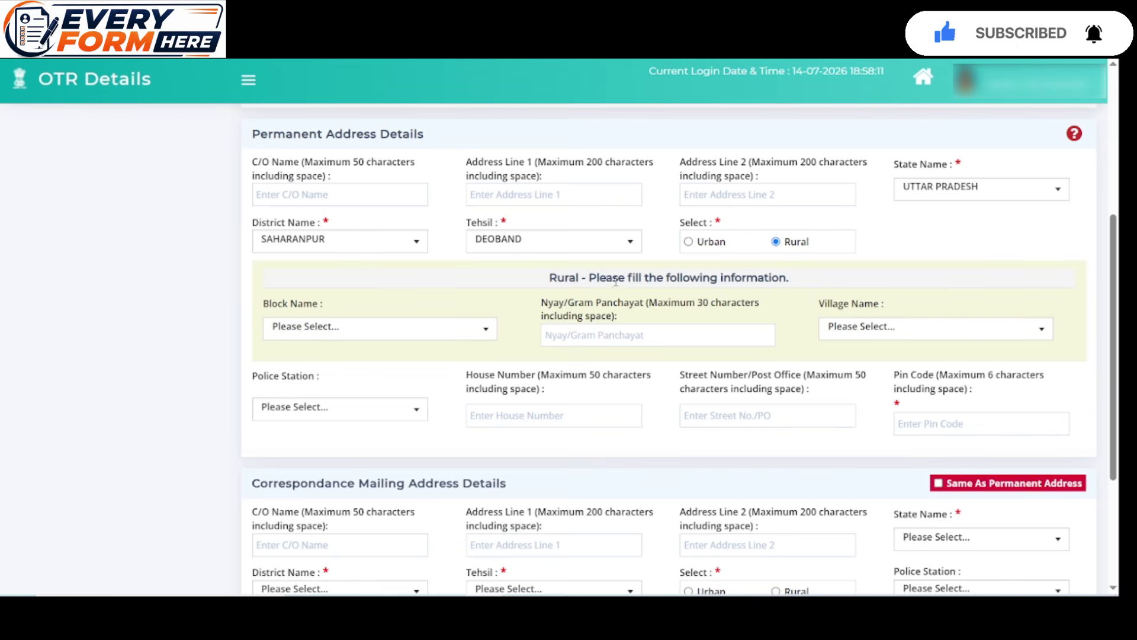
Choose block DEOBAND, a gram panchayat and village, police station DEOBAND, and copy it to the correspondence address
scroll(616, 282, "down", 2)
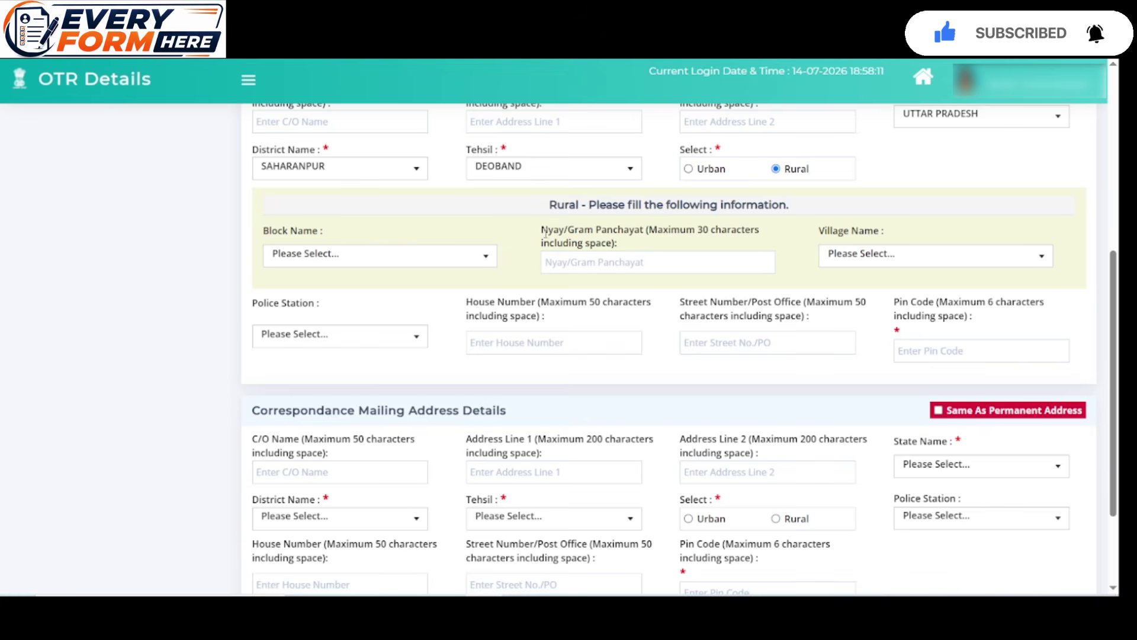
left_click(334, 256)
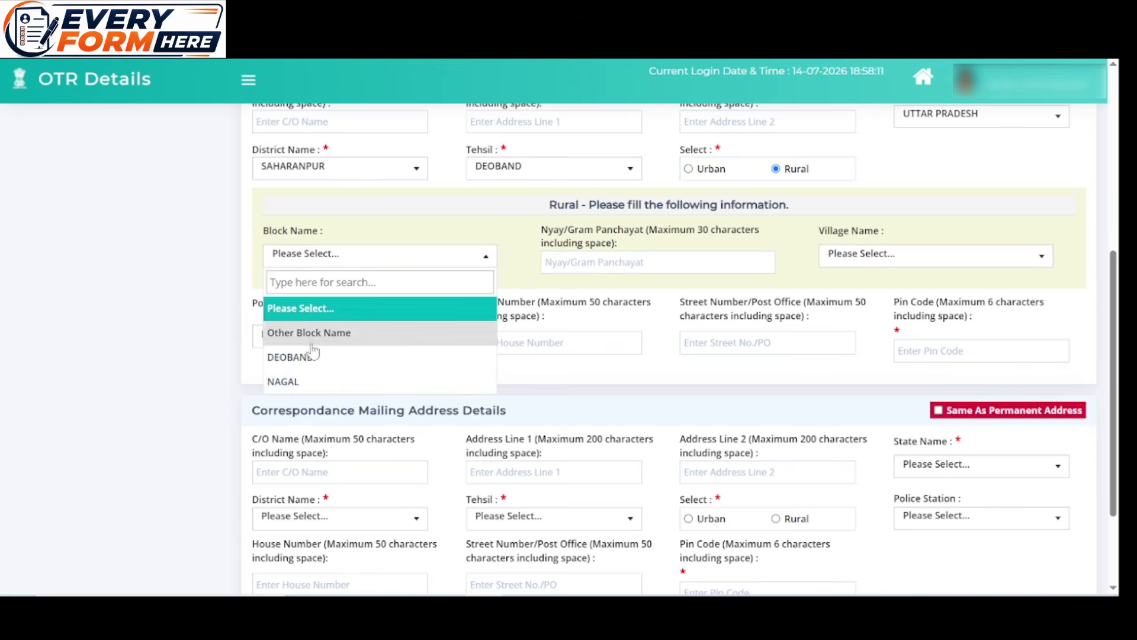
left_click(346, 352)
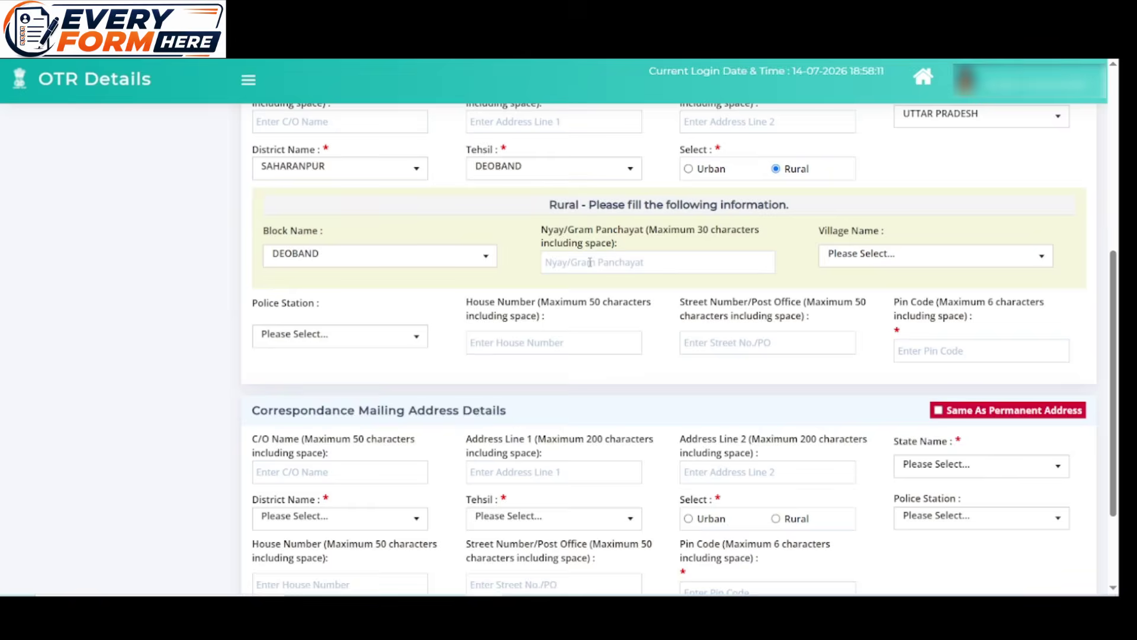
left_click(590, 262)
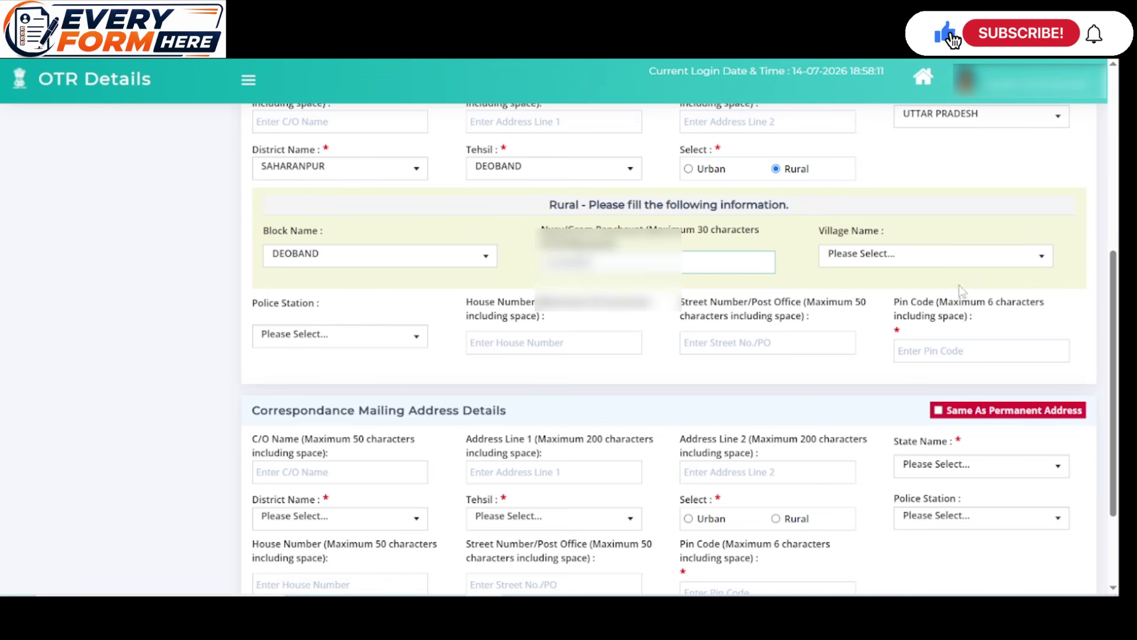
left_click(949, 256)
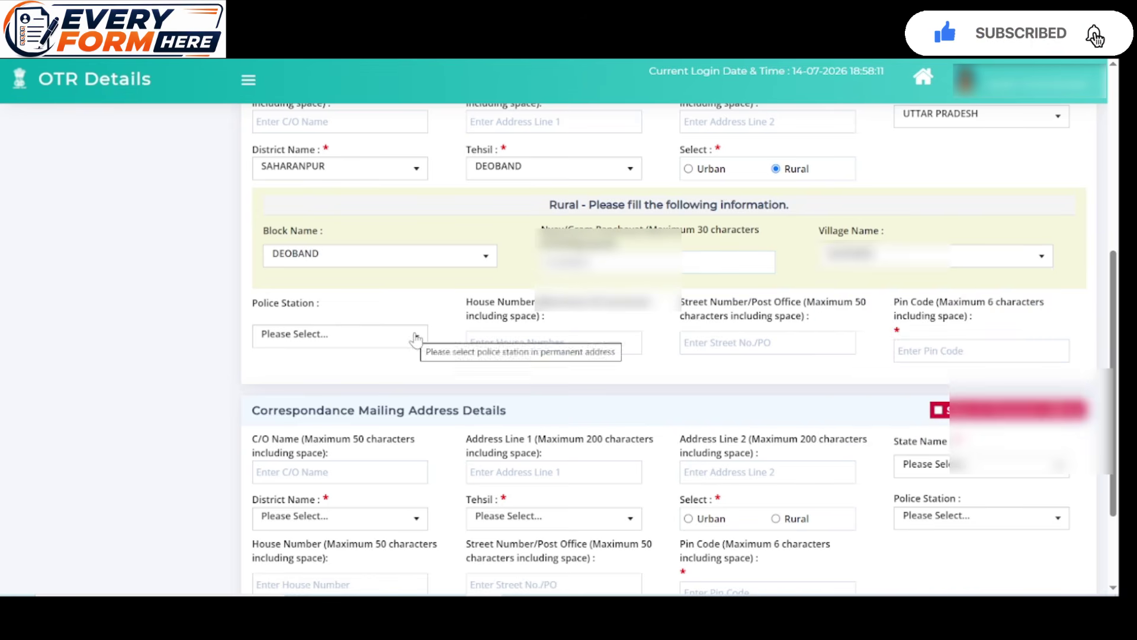
left_click(414, 336)
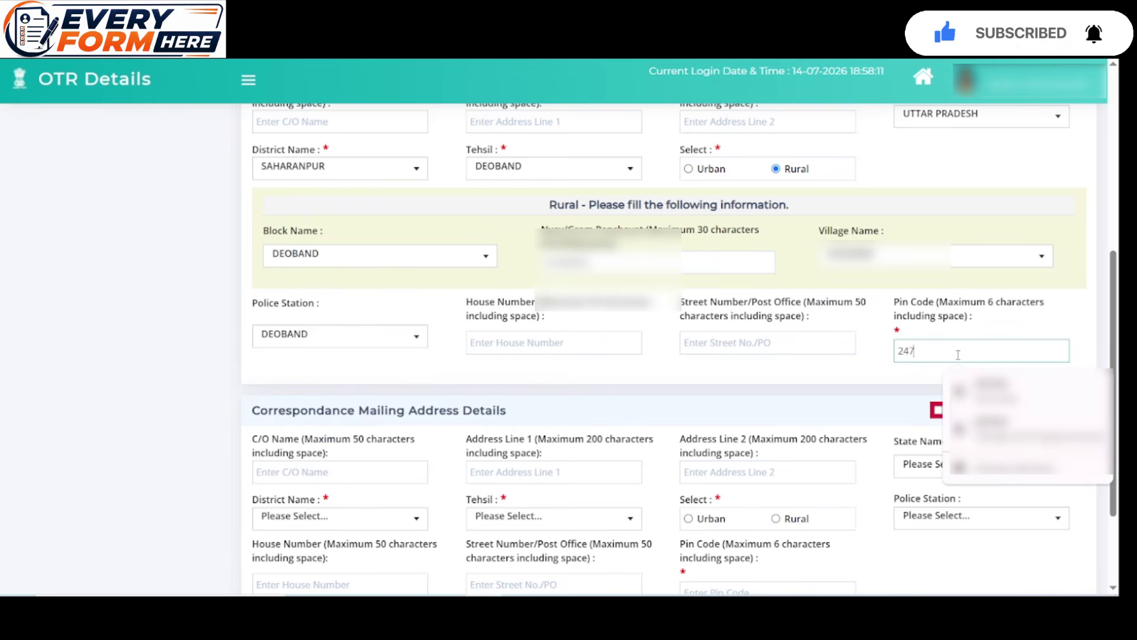
scroll(887, 378, "down", 3)
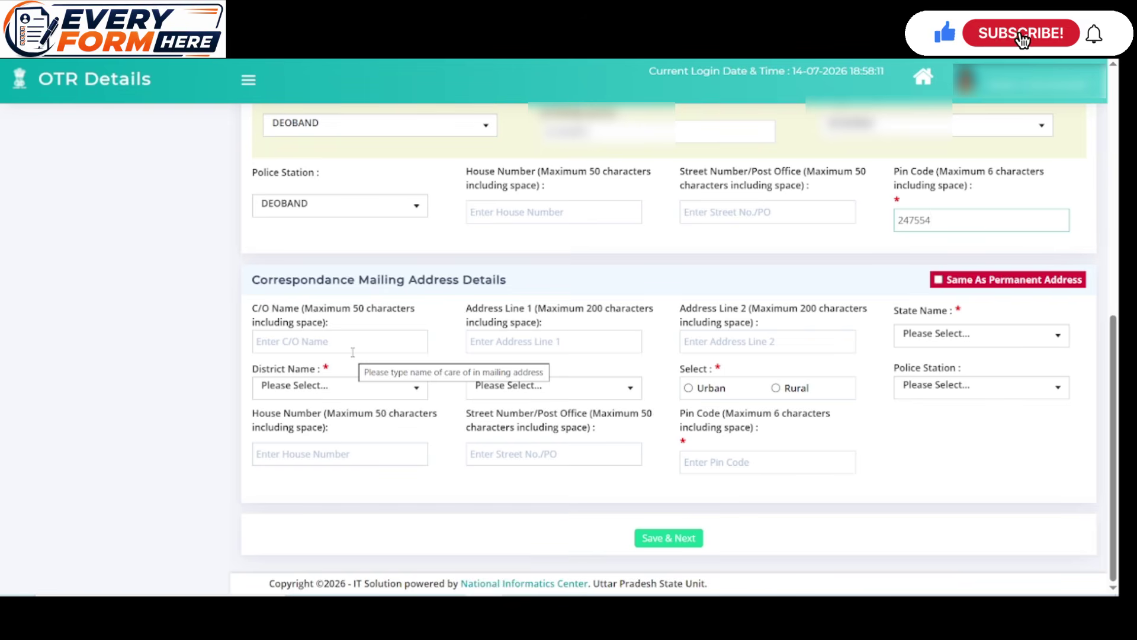
left_click(938, 280)
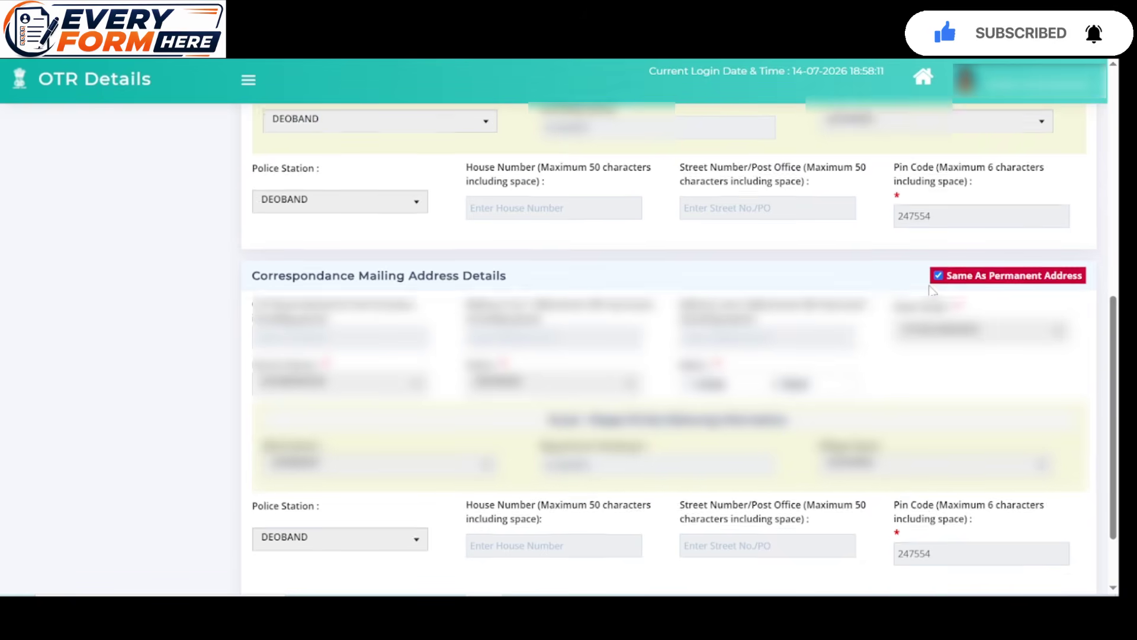
Save the communication details and confirm the dialog
scroll(933, 290, "down", 2)
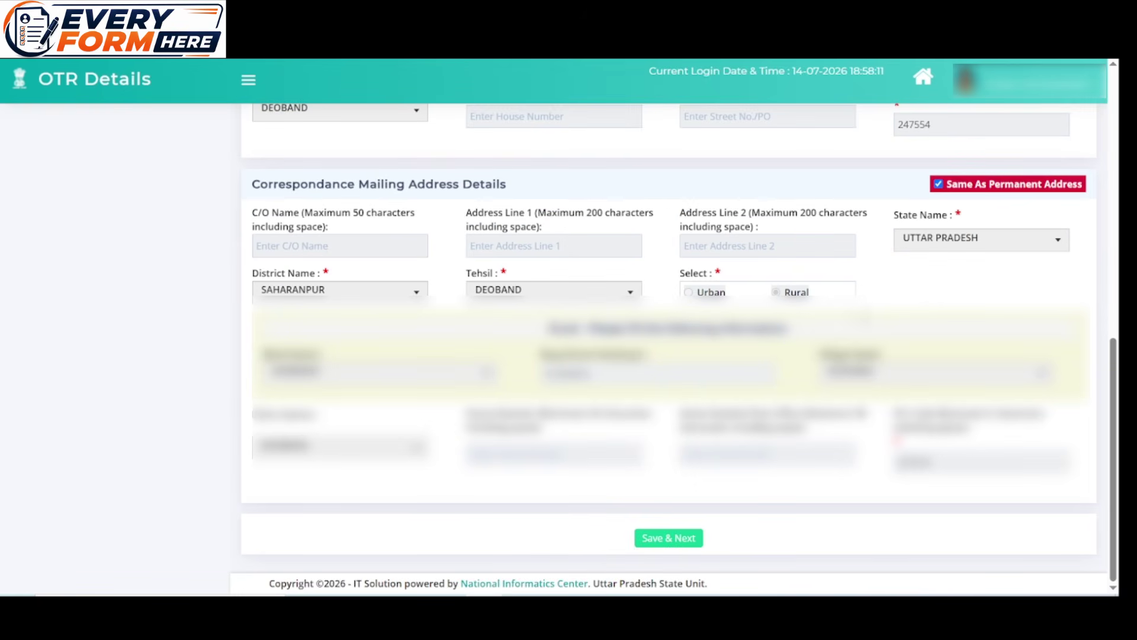
left_click(659, 539)
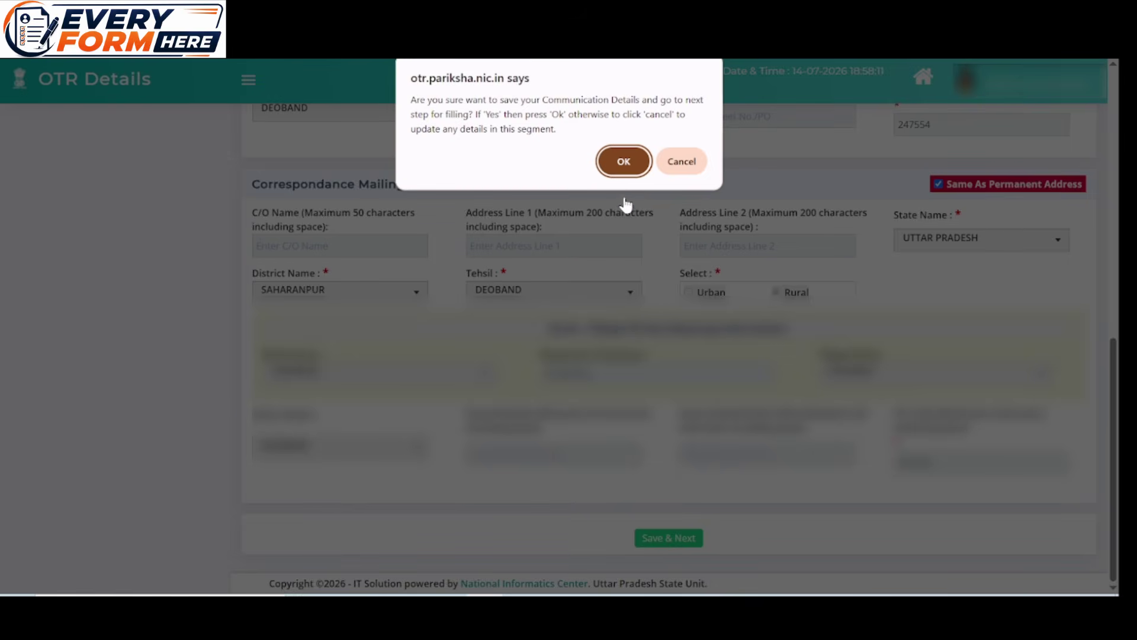
left_click(624, 161)
Save the Photo and Signature step and confirm to reach the final review
scroll(675, 355, "down", 2)
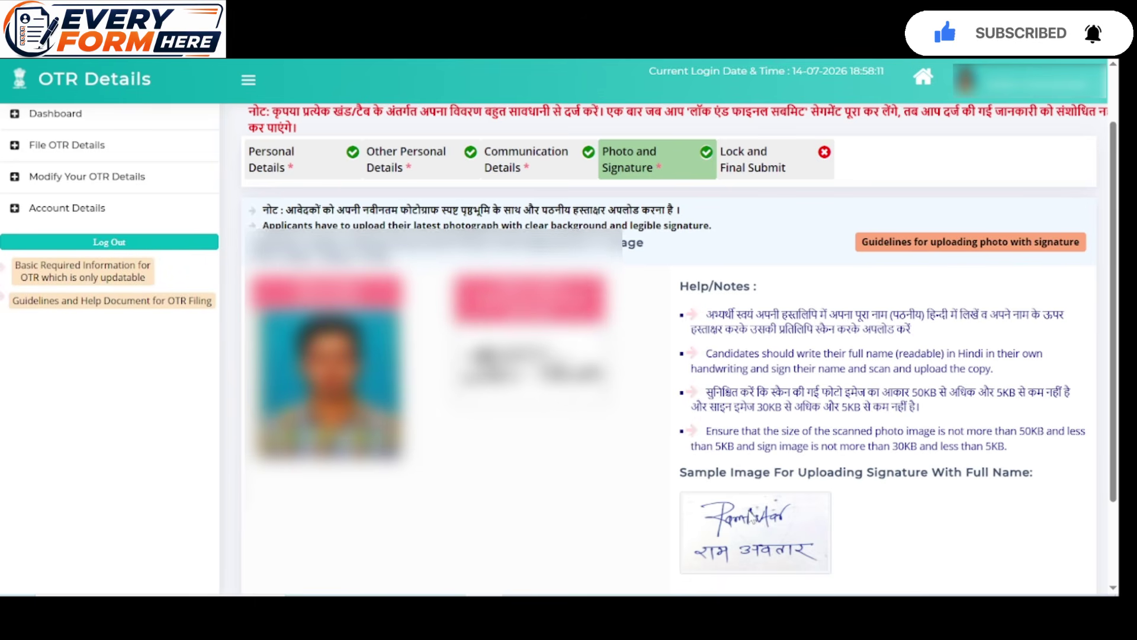
scroll(737, 419, "down", 2)
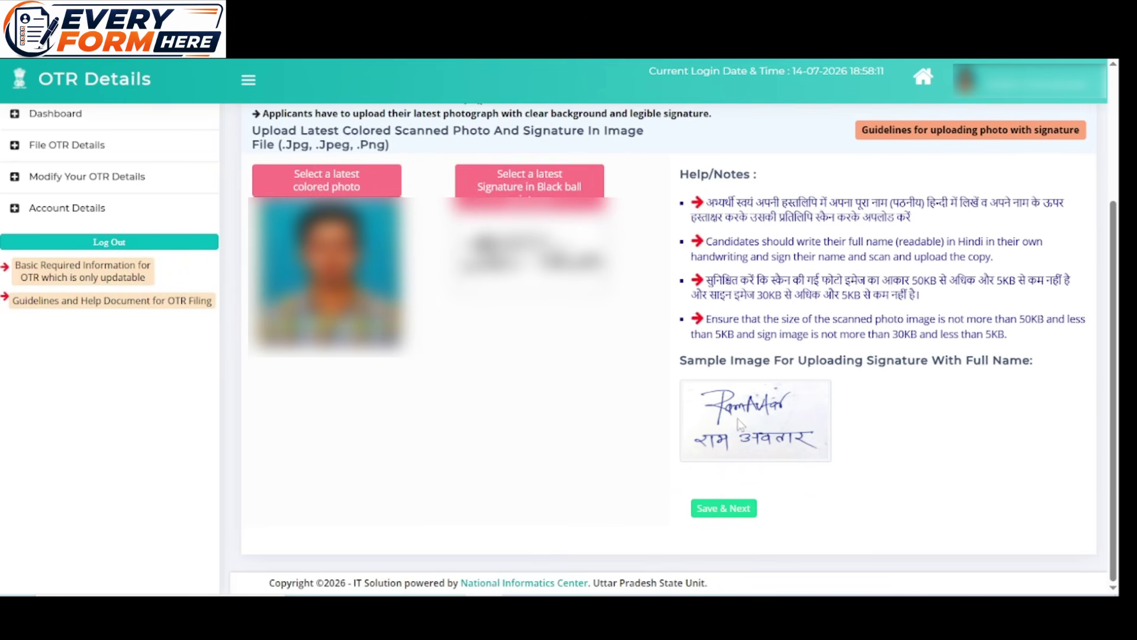
left_click(715, 510)
left_click(623, 176)
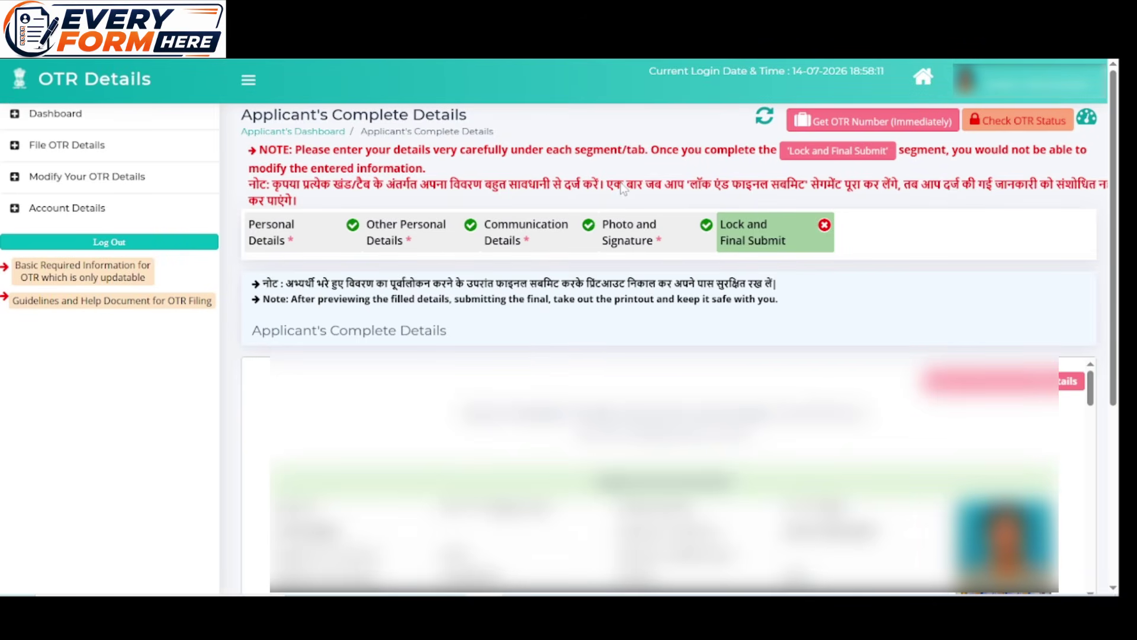
Review the complete applicant details and tick the declaration checkboxes
scroll(665, 241, "down", 4)
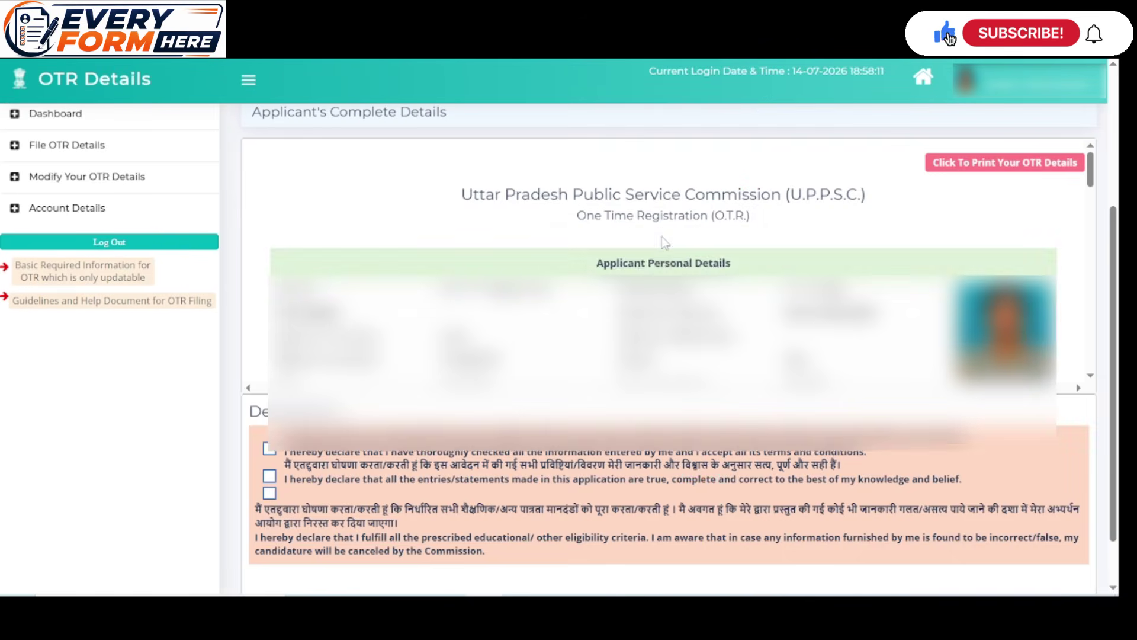
scroll(664, 242, "down", 3)
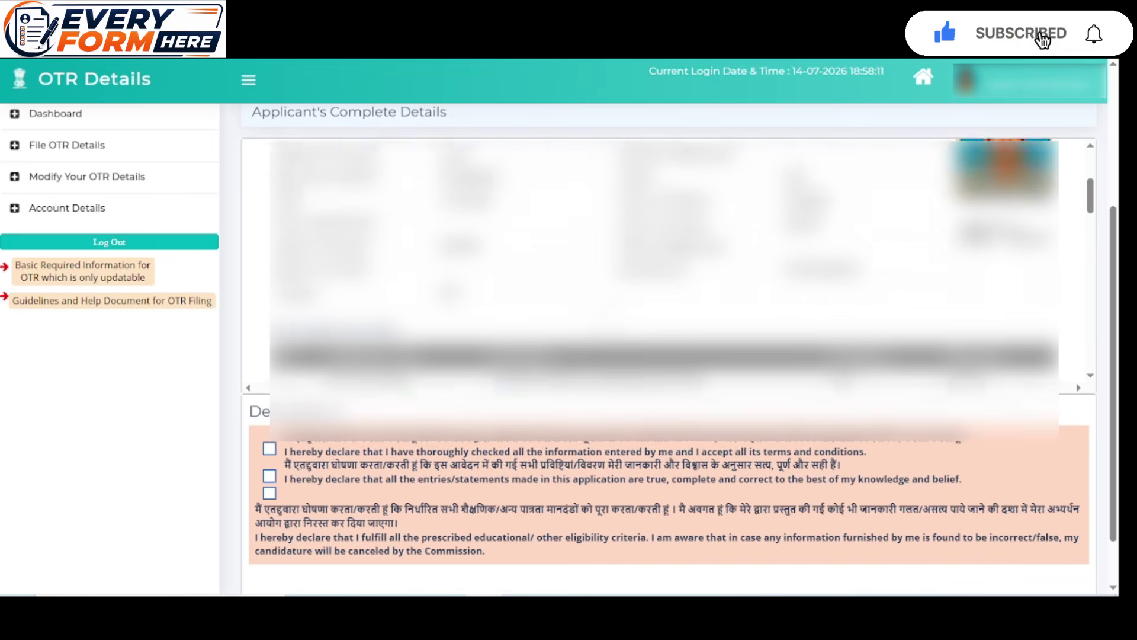
scroll(665, 241, "down", 4)
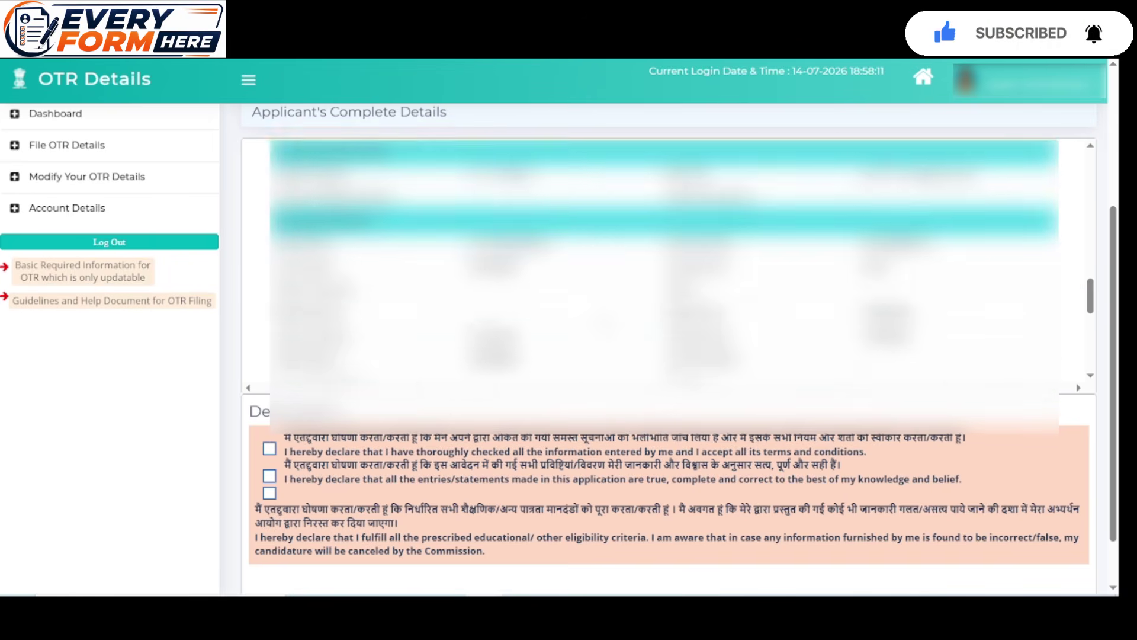
scroll(665, 261, "down", 3)
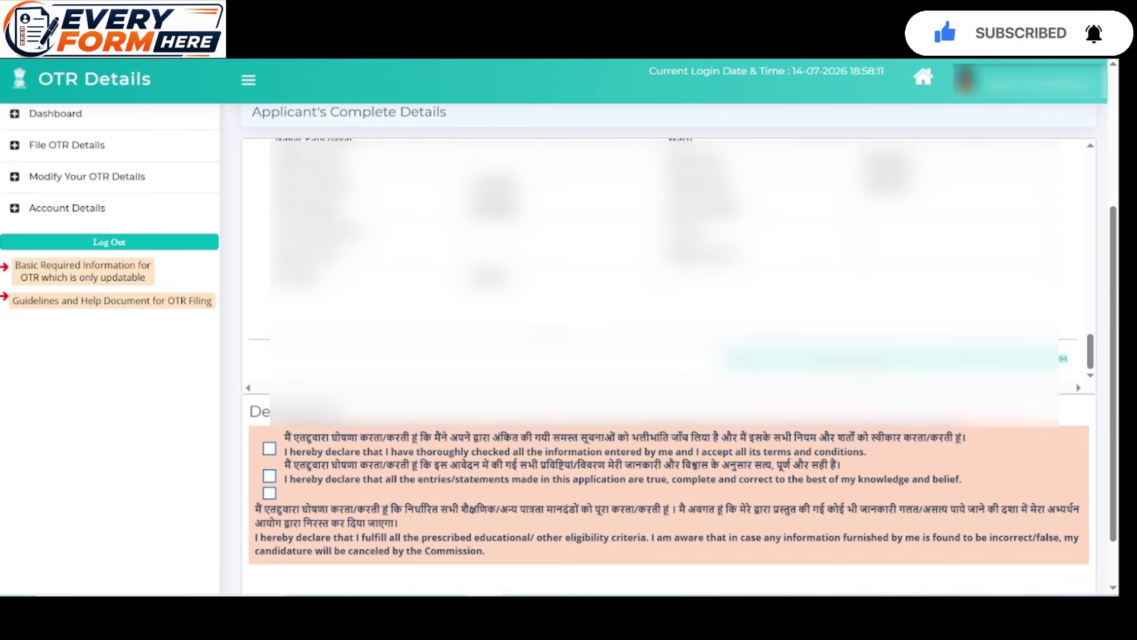
left_click(269, 477)
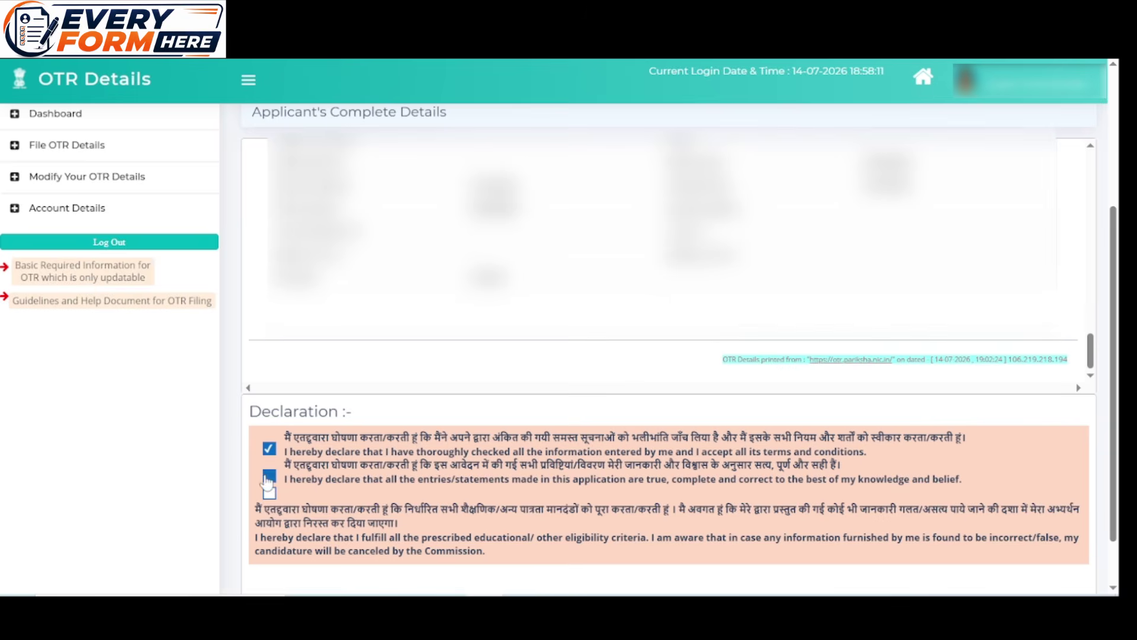
left_click(269, 493)
scroll(392, 486, "down", 1)
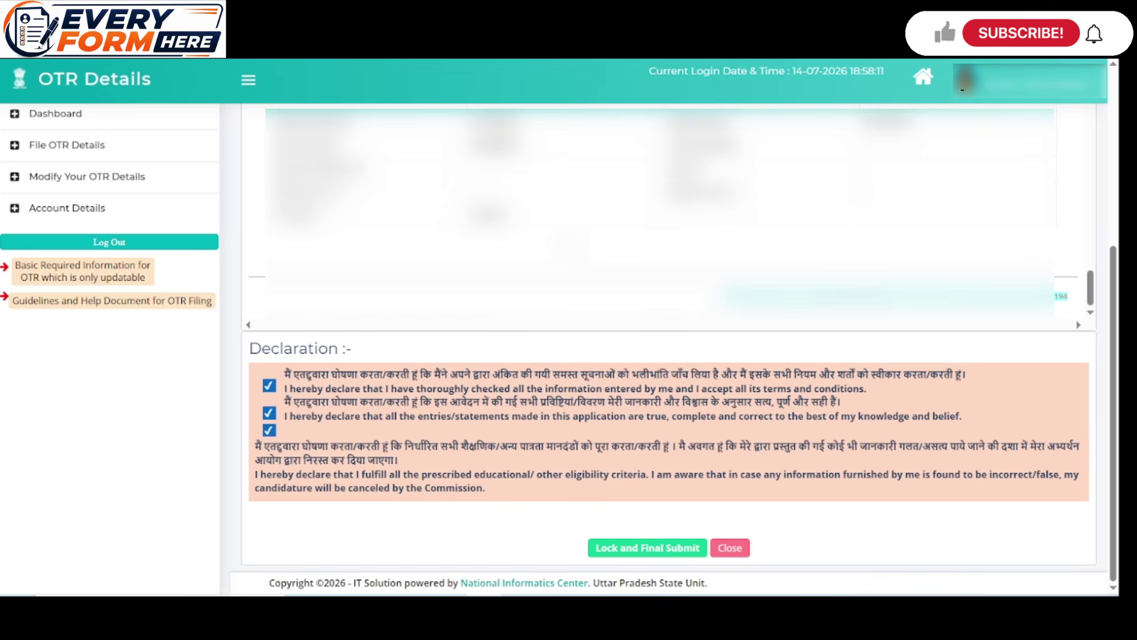
Lock and finally submit the OTR details, dismissing the confirmation message
left_click(648, 547)
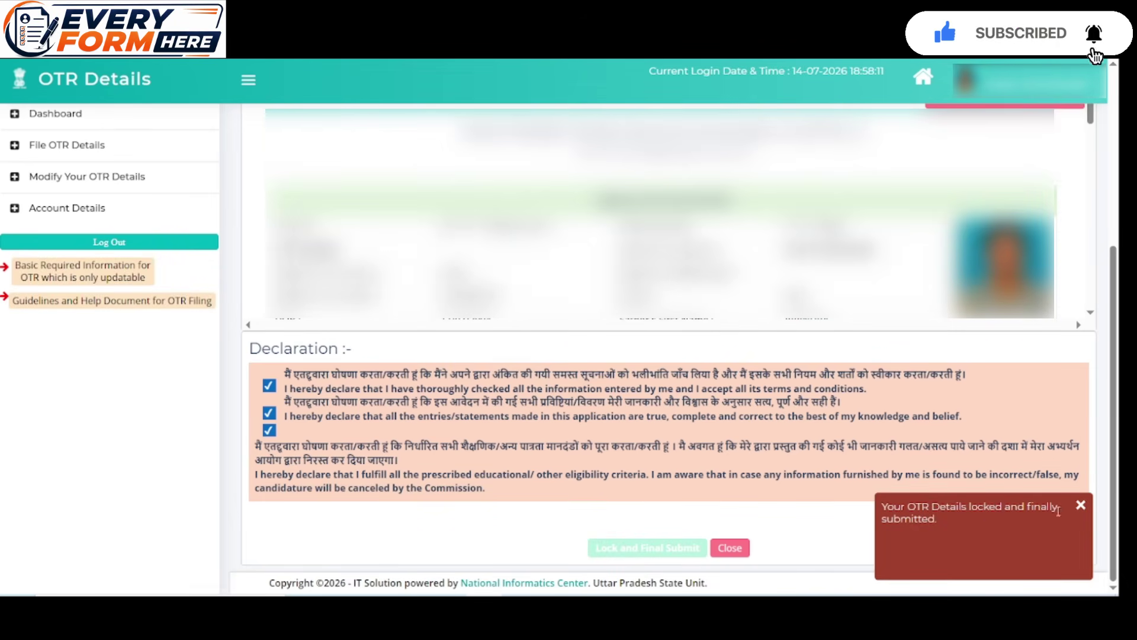
left_click(1081, 506)
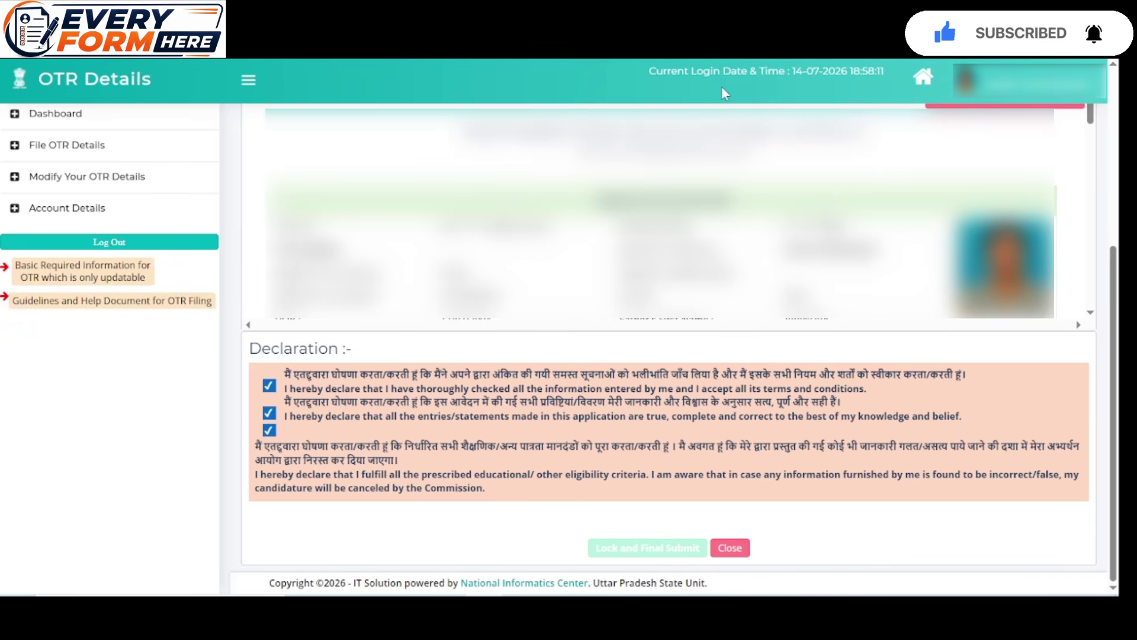
scroll(735, 118, "up", 3)
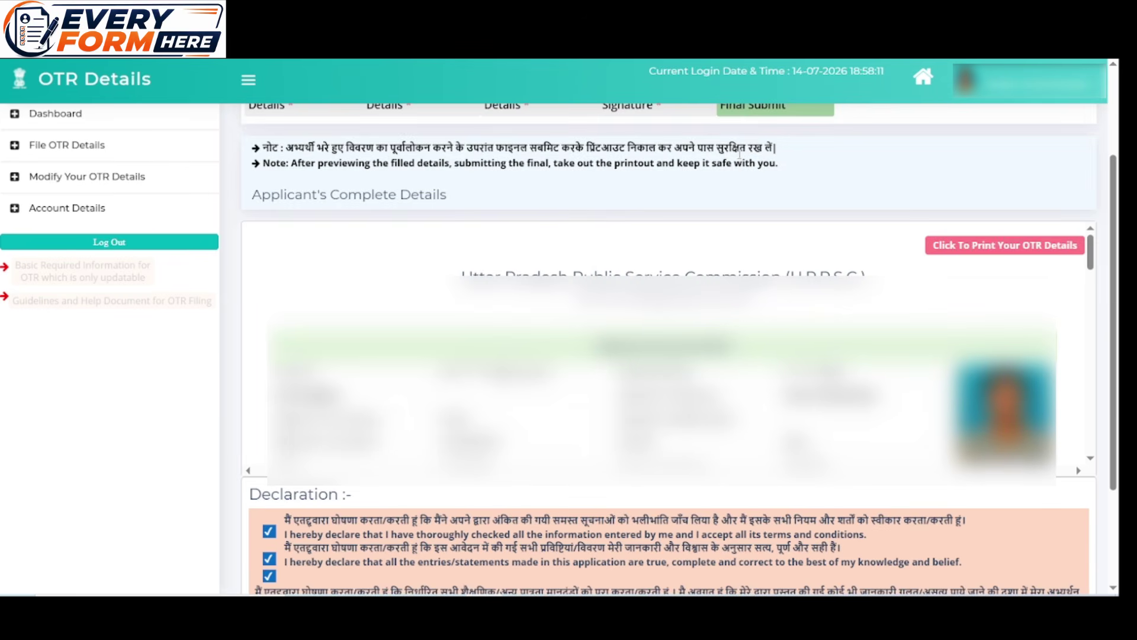
From the Dashboard, file remaining details and generate the OTR number immediately
left_click(69, 115)
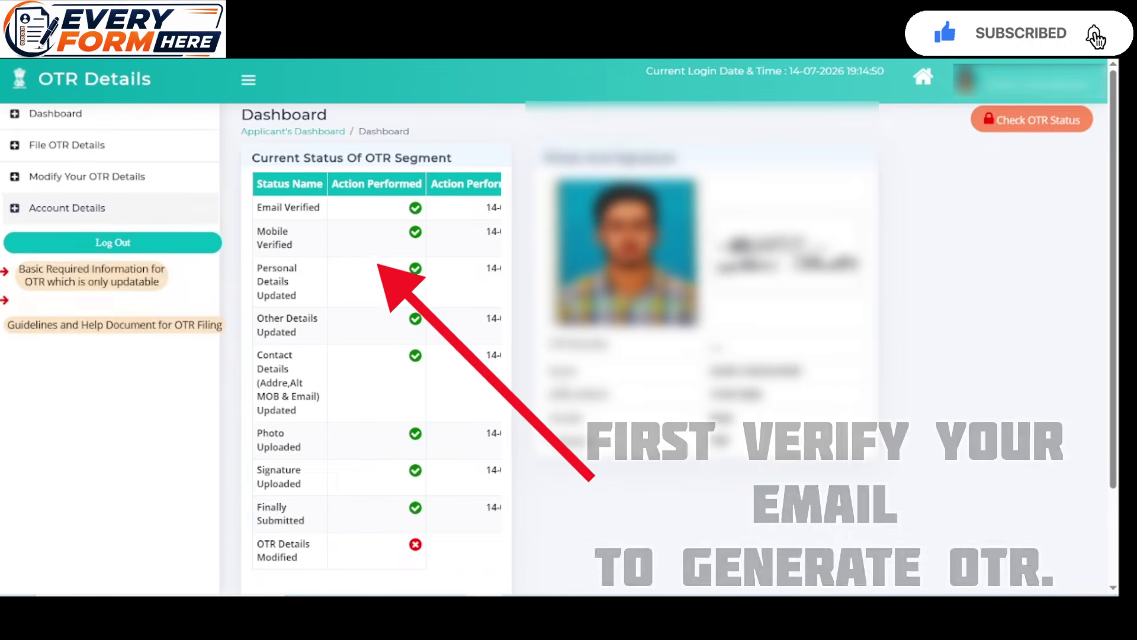
scroll(552, 412, "down", 2)
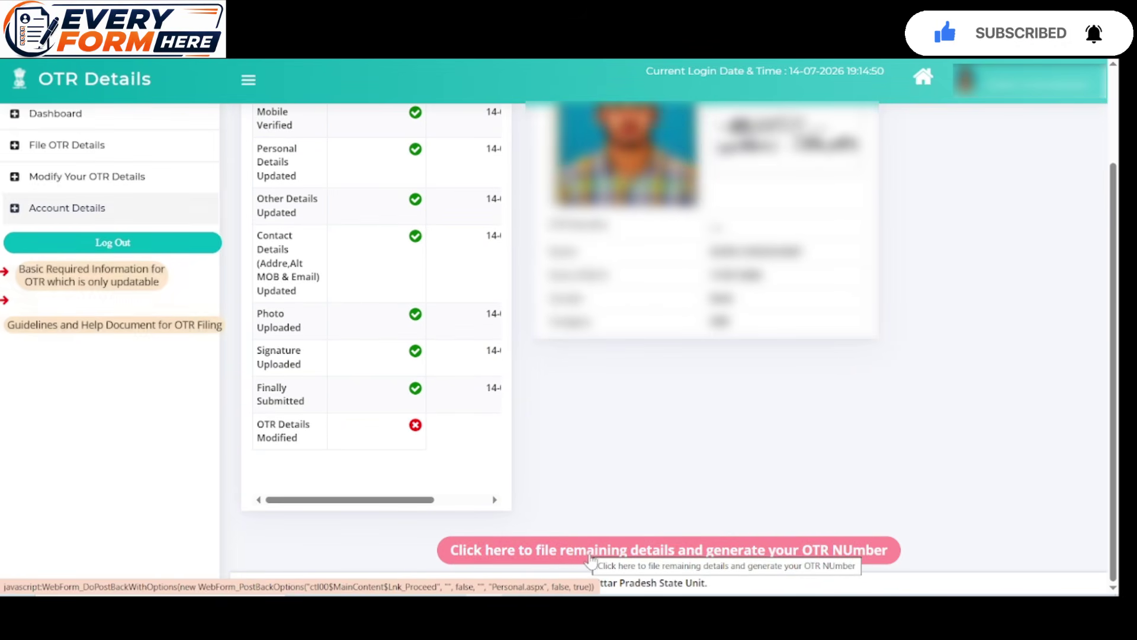
left_click(593, 551)
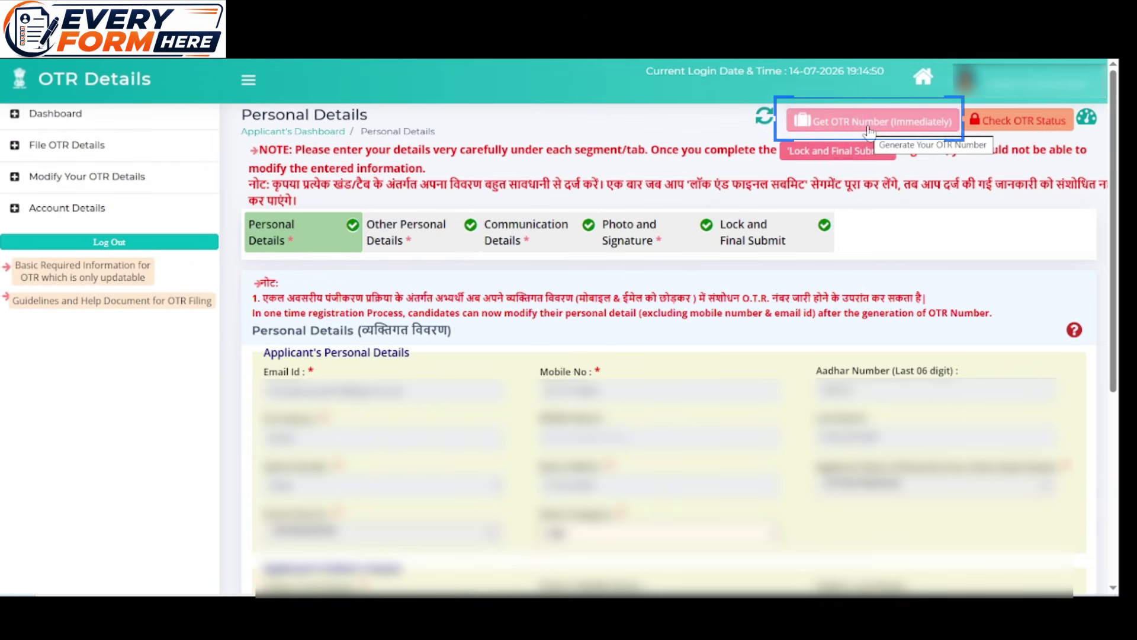
left_click(868, 124)
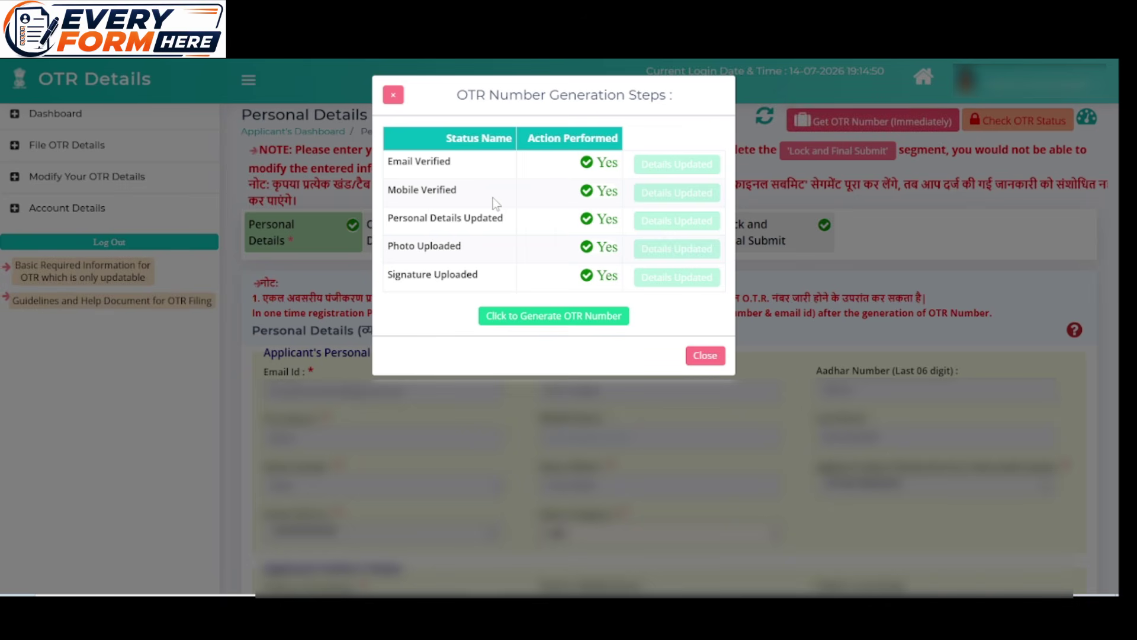
left_click(537, 320)
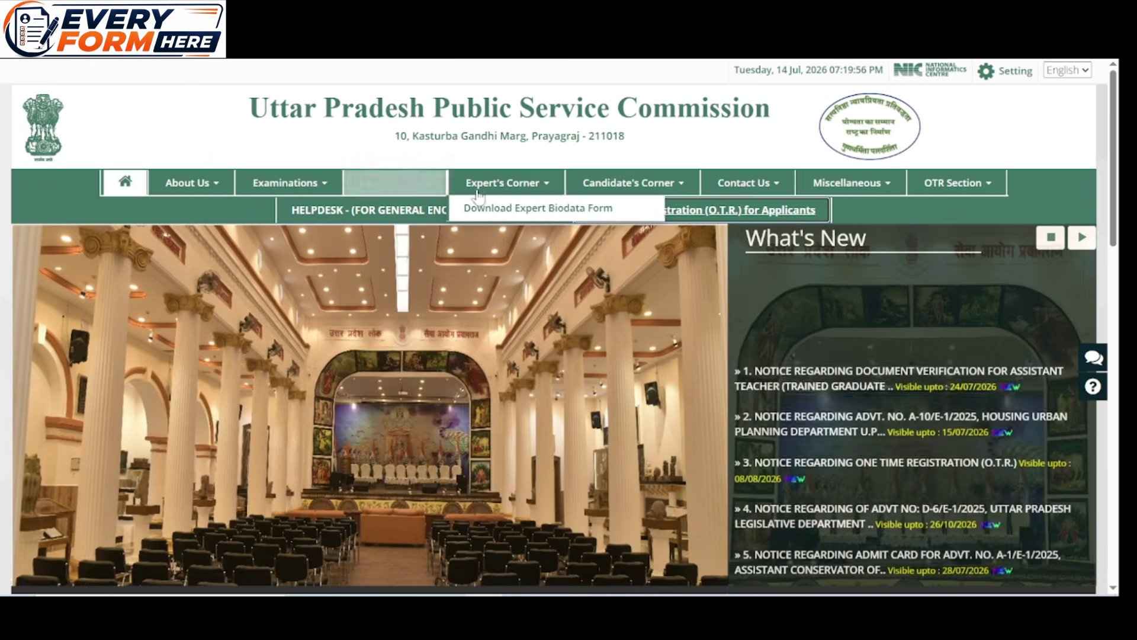
Go to Recruitment > Apply Online and authenticate with OTR for the PCS 2026 post
mouse_move(440, 188)
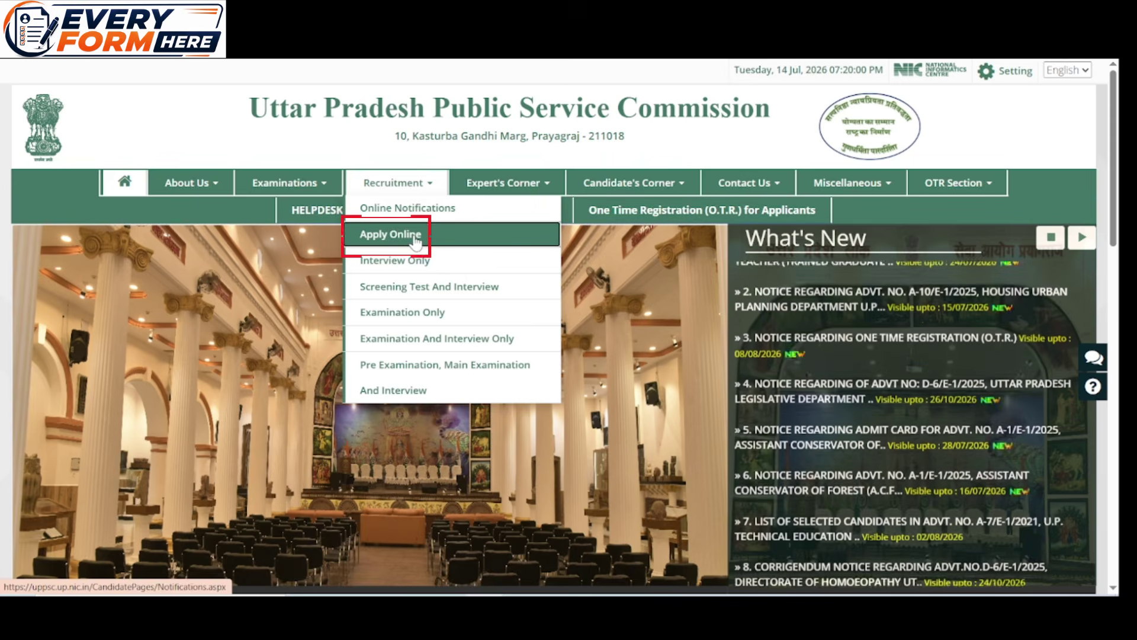
left_click(416, 237)
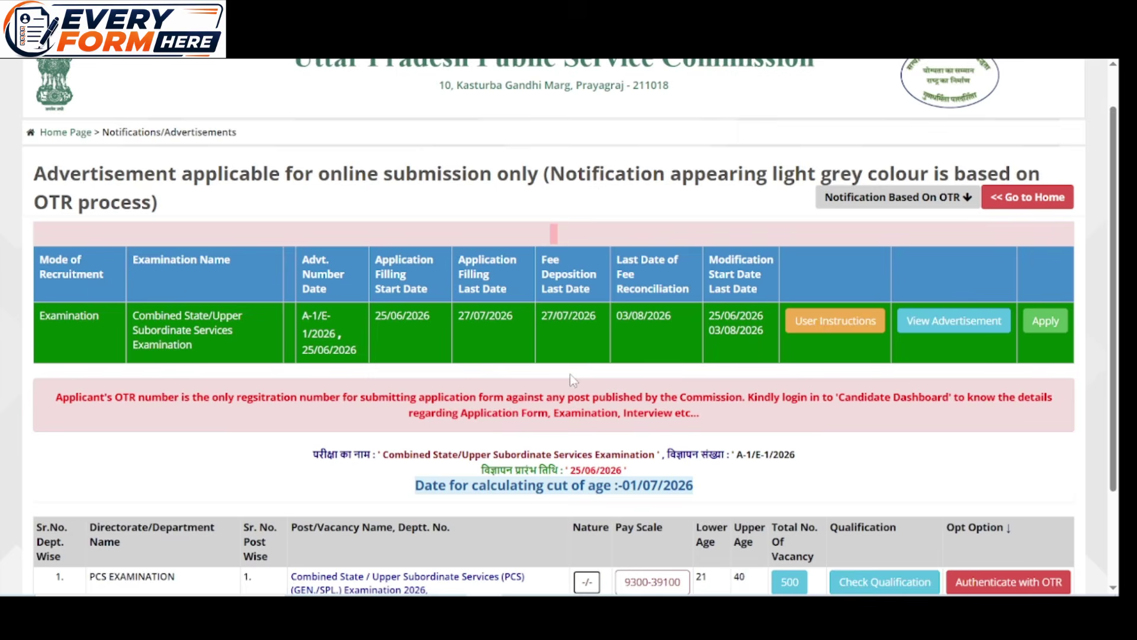
scroll(570, 374, "down", 3)
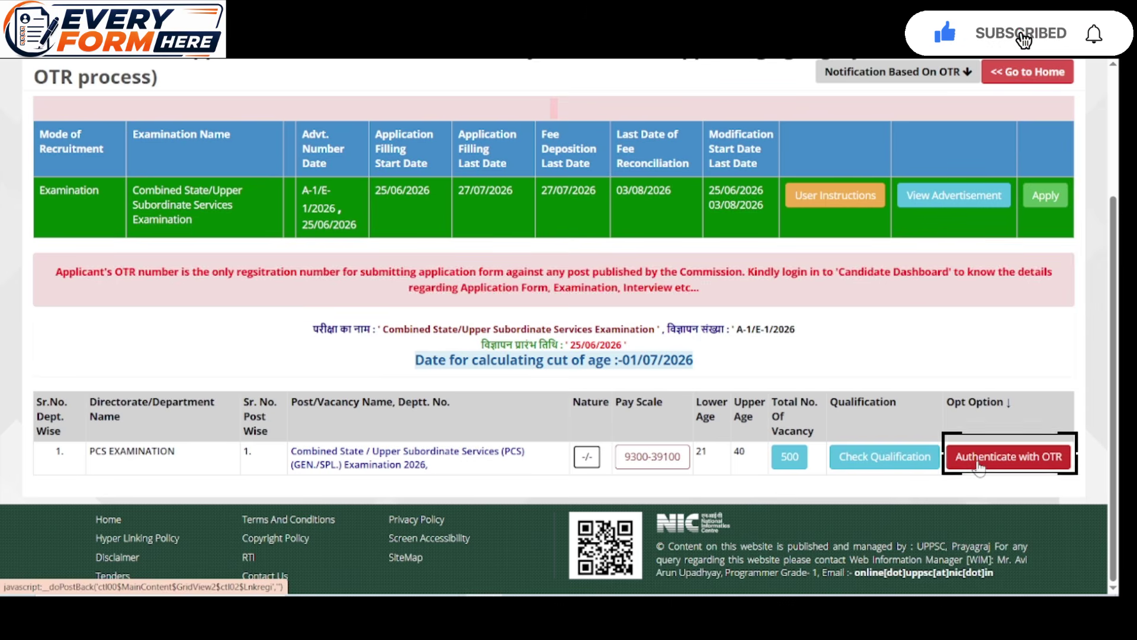
left_click(979, 465)
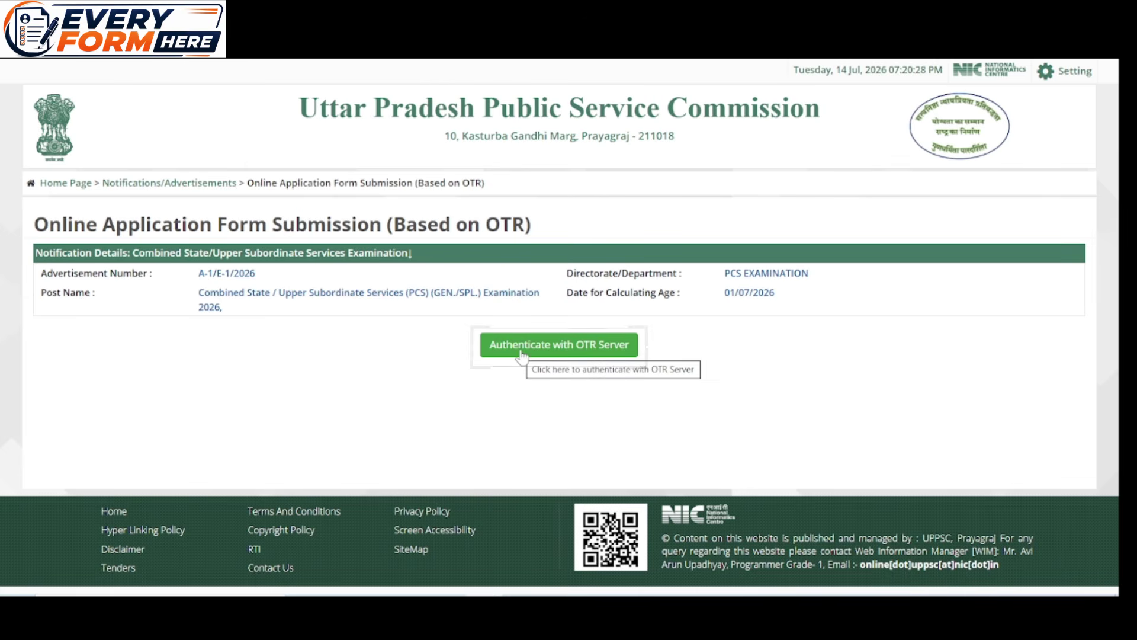
Answer Yes to OTR completion and validate the entered OTR number
left_click(522, 352)
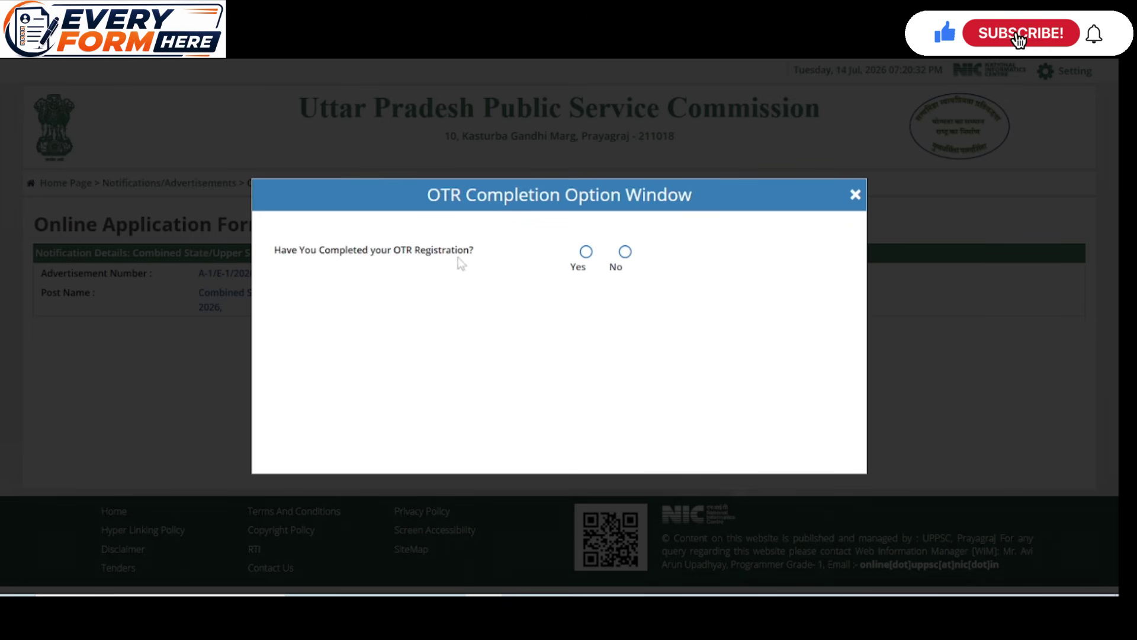
left_click(583, 267)
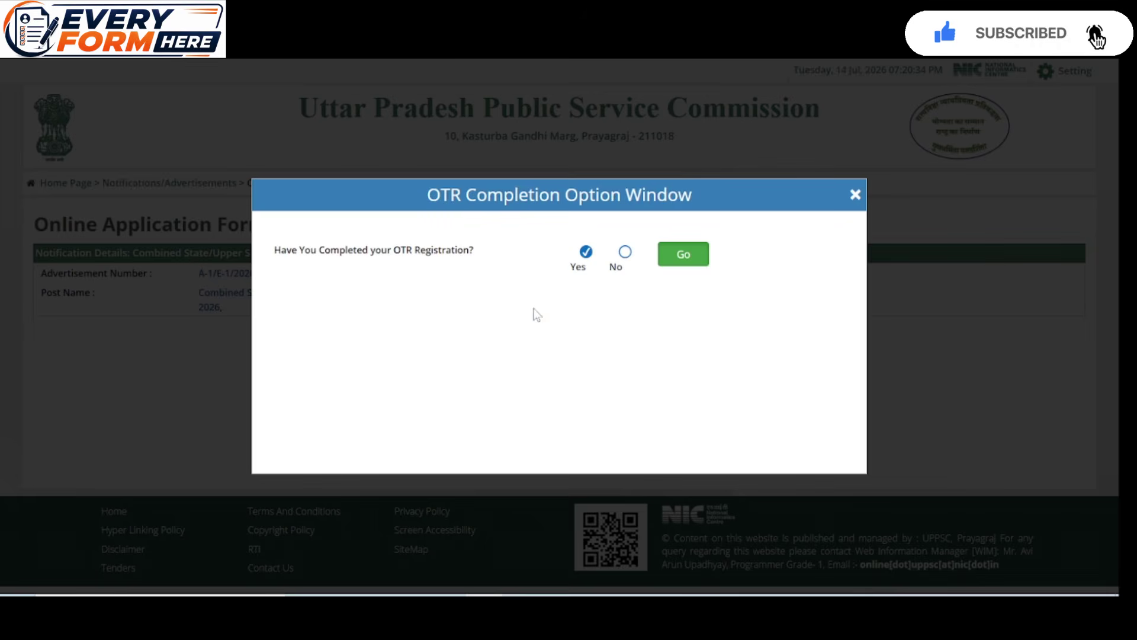
left_click(698, 267)
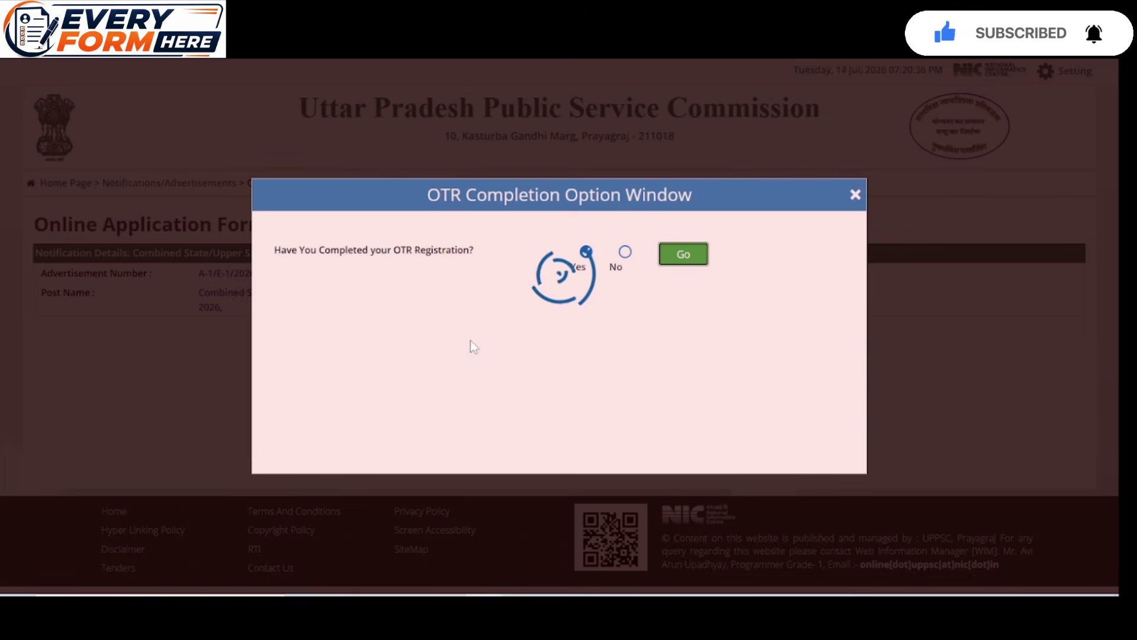
left_click(488, 306)
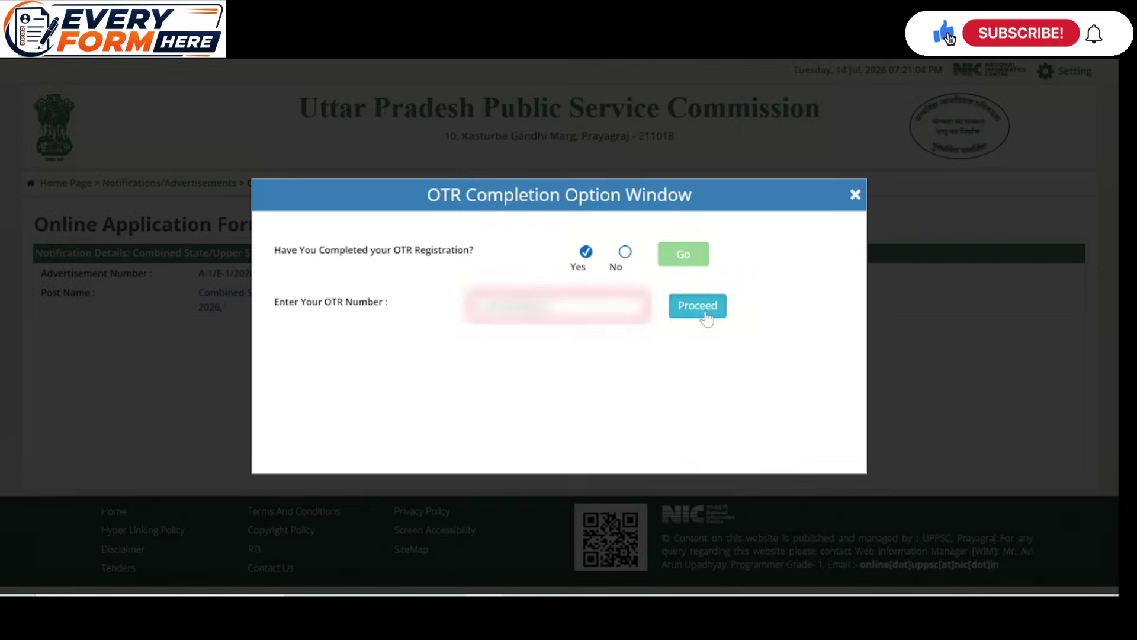
left_click(705, 314)
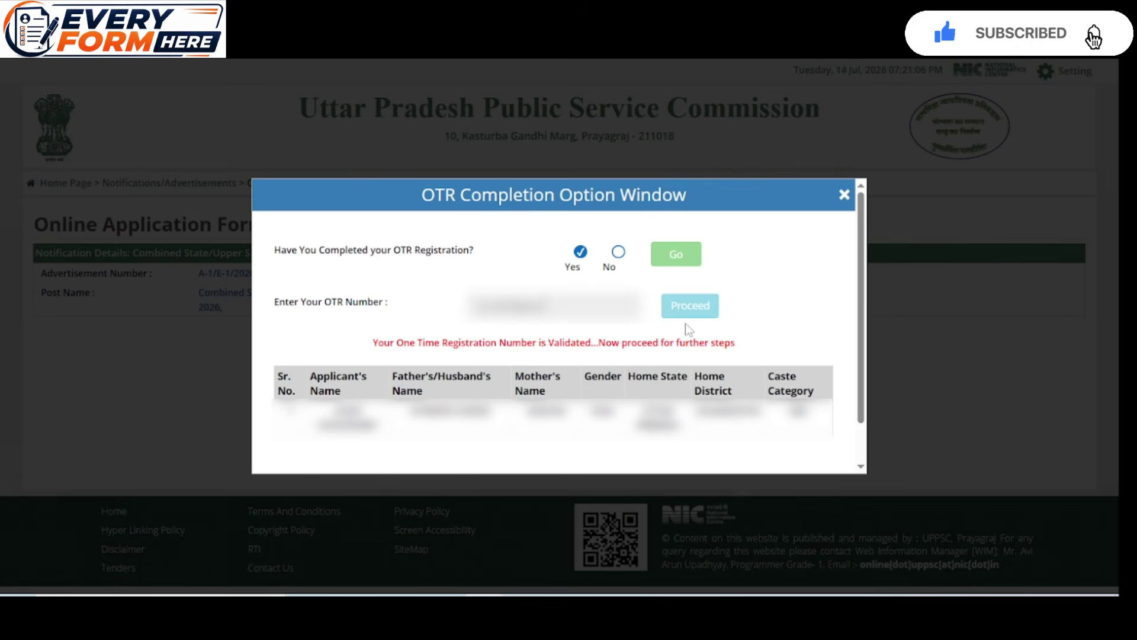
Start OTR authentication and accept redirection to the authentication site
scroll(685, 323, "down", 2)
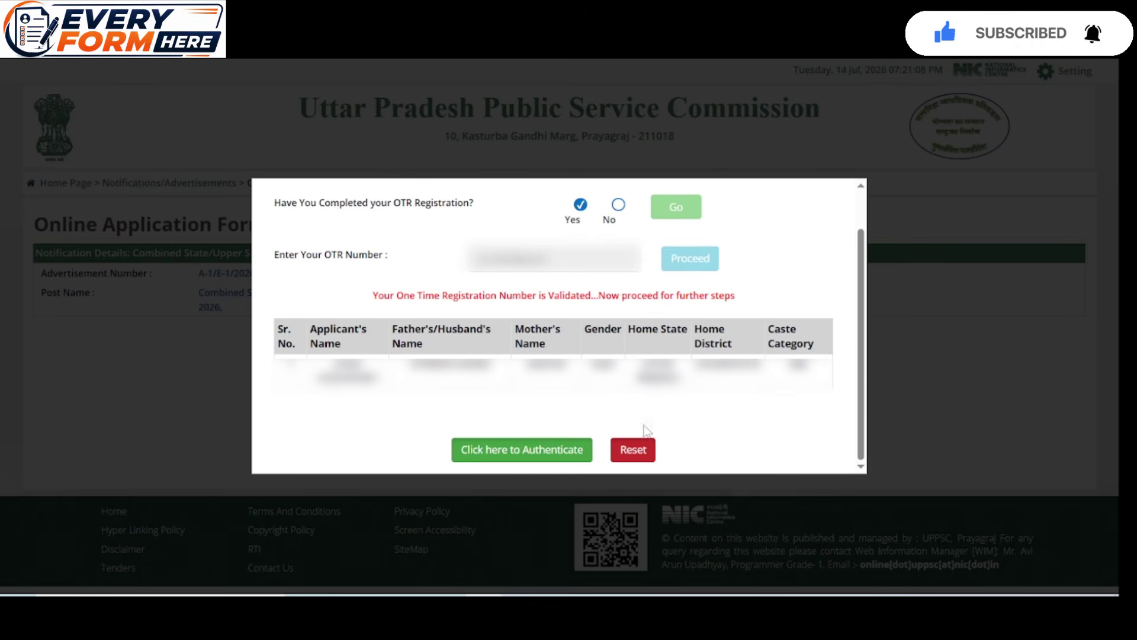
left_click(551, 463)
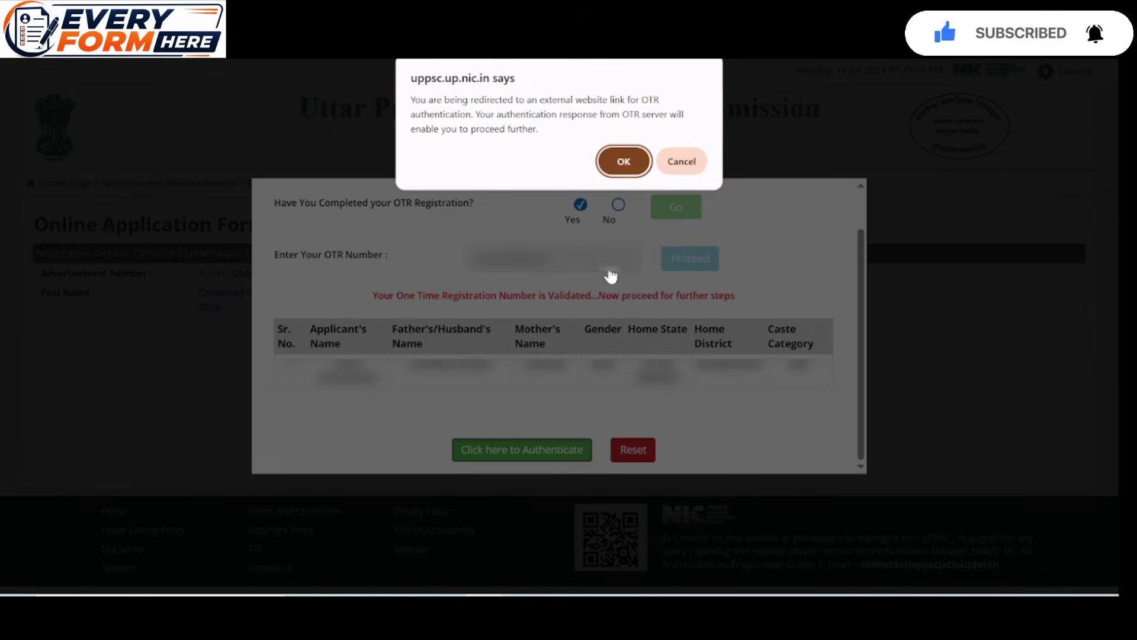
left_click(618, 165)
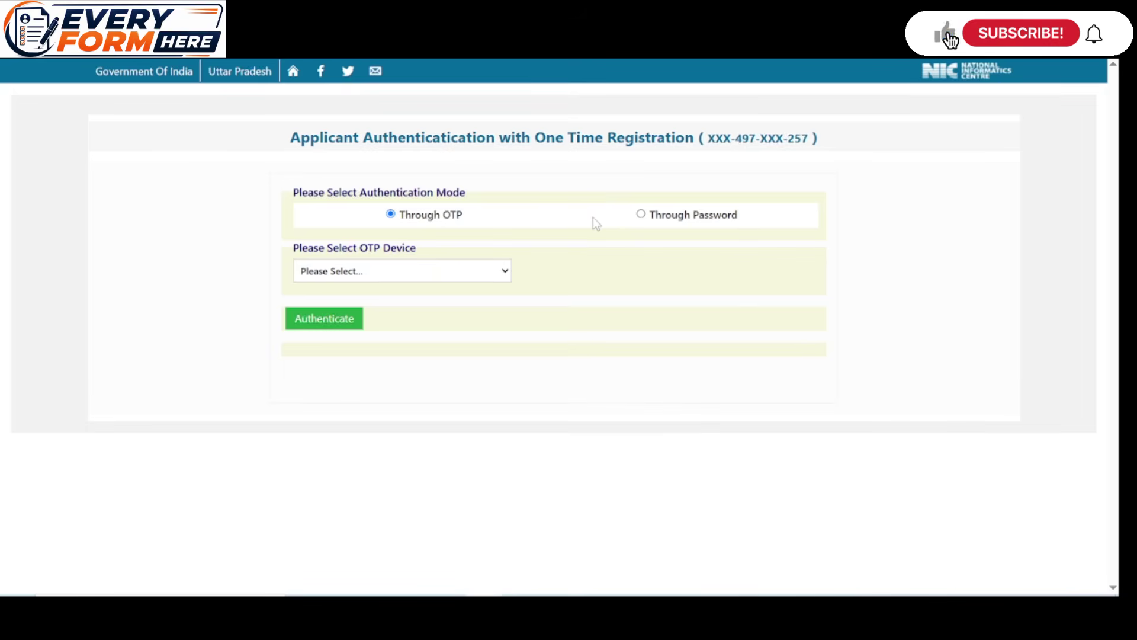
Authenticate through password with the saved account password and verification code, then proceed to the form
left_click(640, 214)
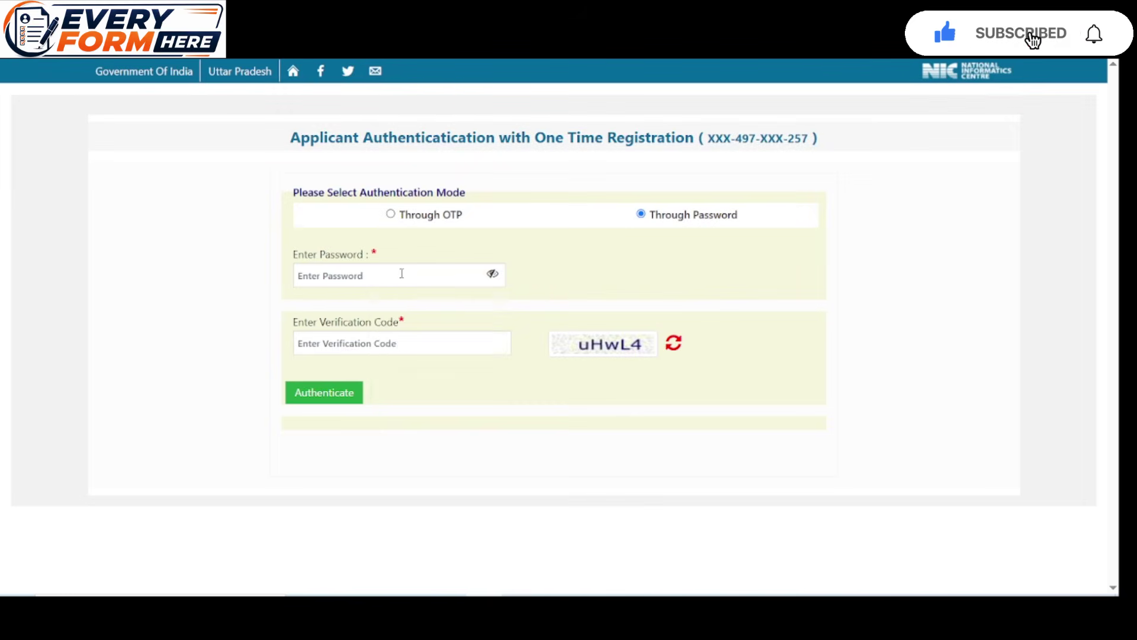
left_click(401, 274)
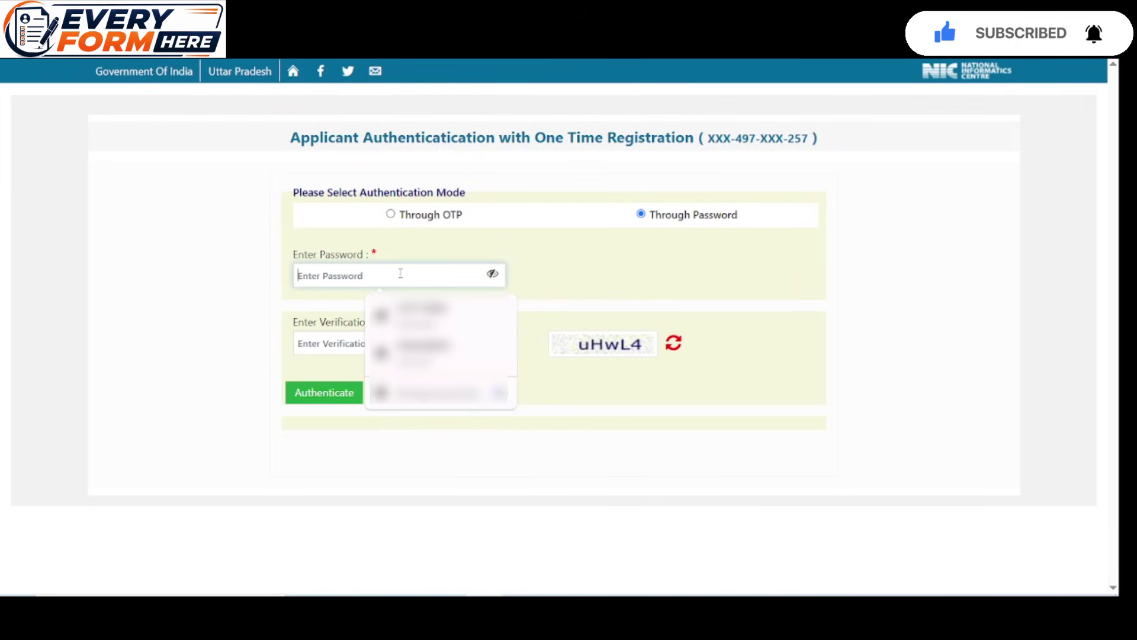
left_click(385, 313)
left_click(343, 342)
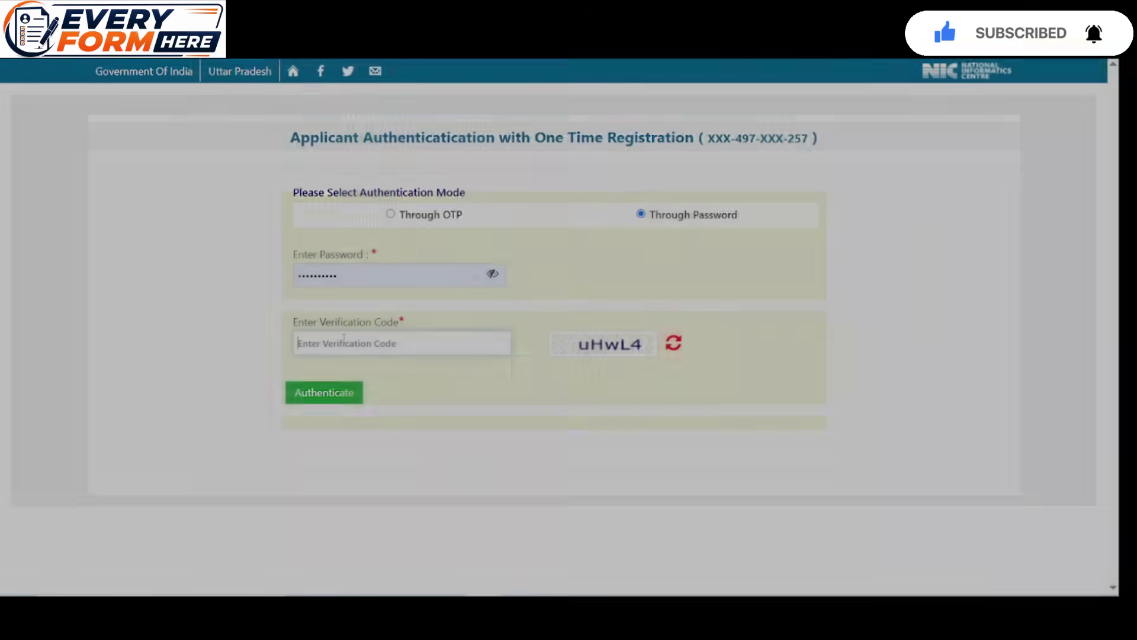
type("uHwL4")
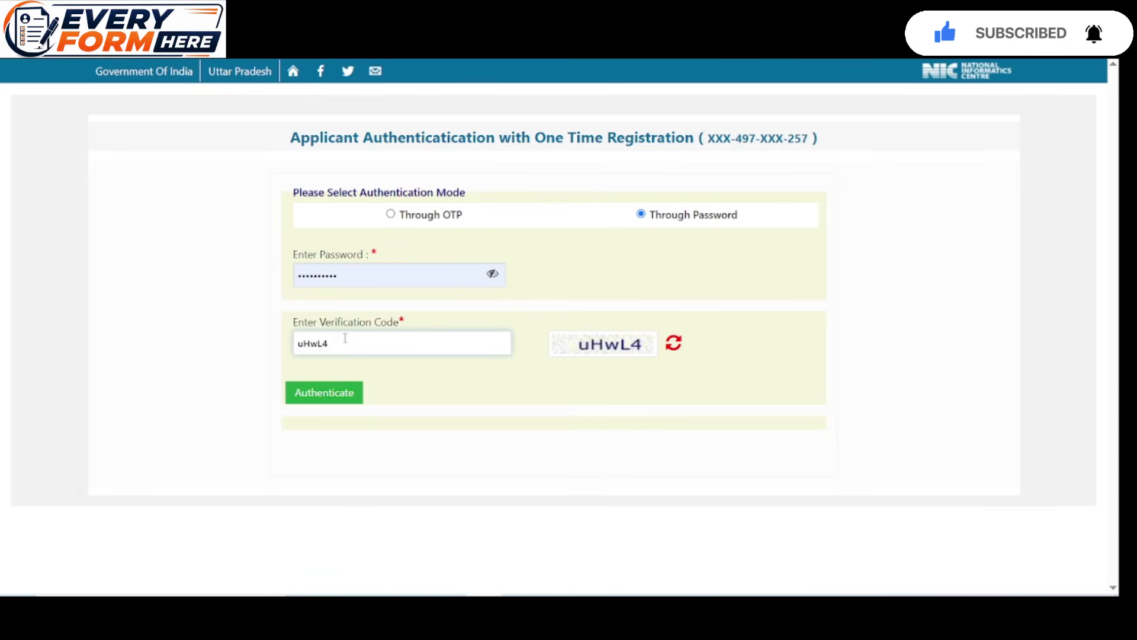
left_click(347, 393)
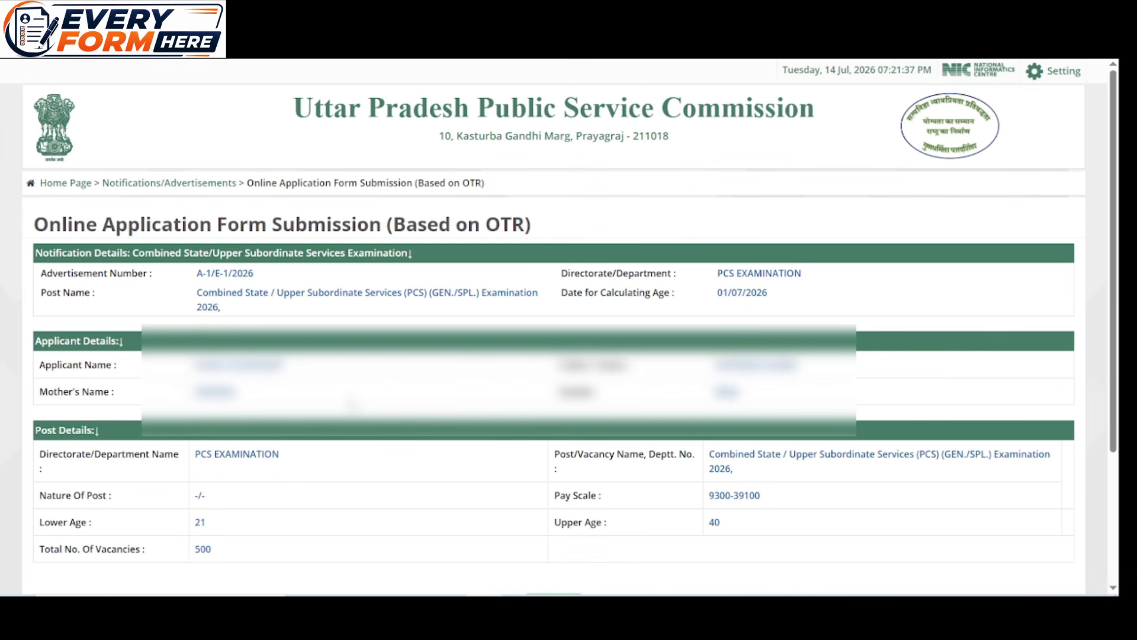
scroll(355, 404, "down", 3)
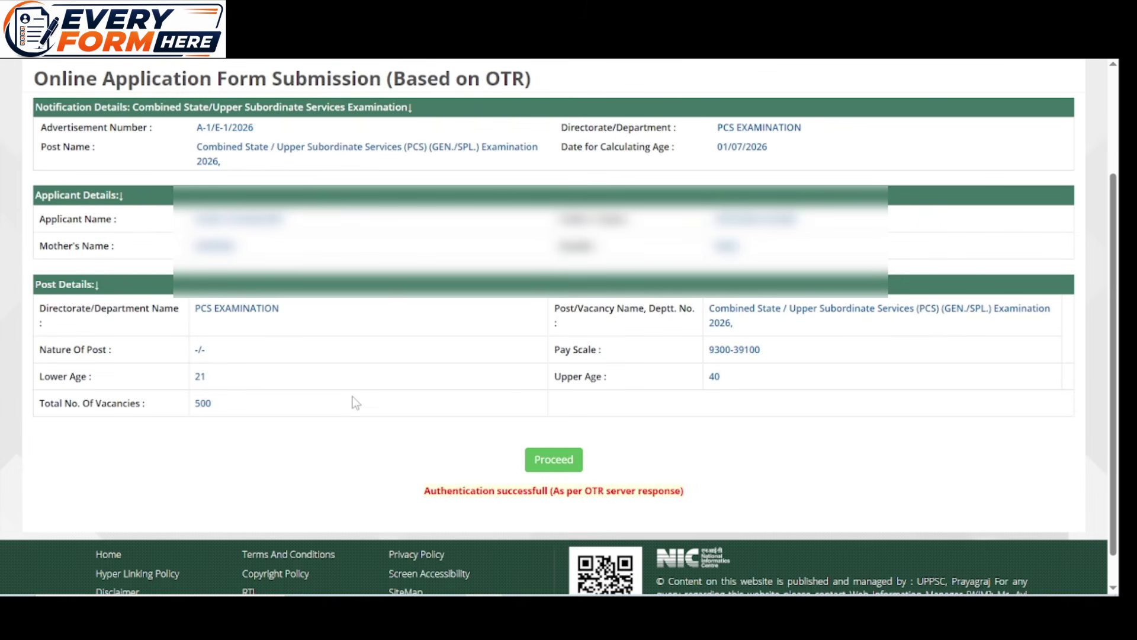
left_click(554, 460)
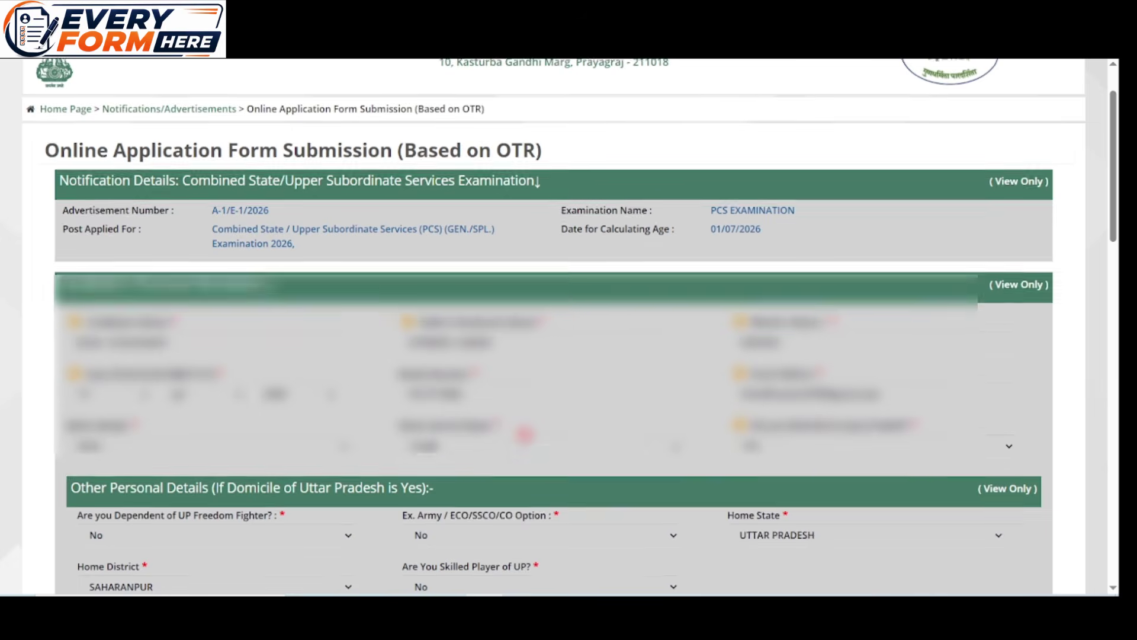
Mark the bachelor's degree as acquired (Yes)
scroll(525, 439, "down", 4)
scroll(526, 439, "down", 8)
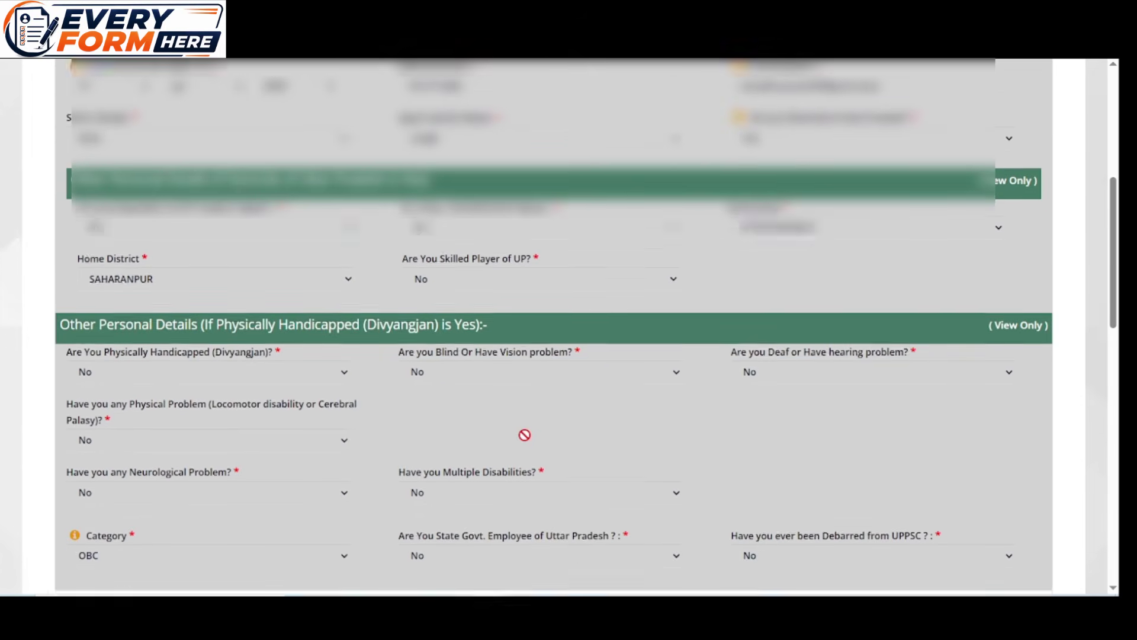
scroll(524, 435, "down", 5)
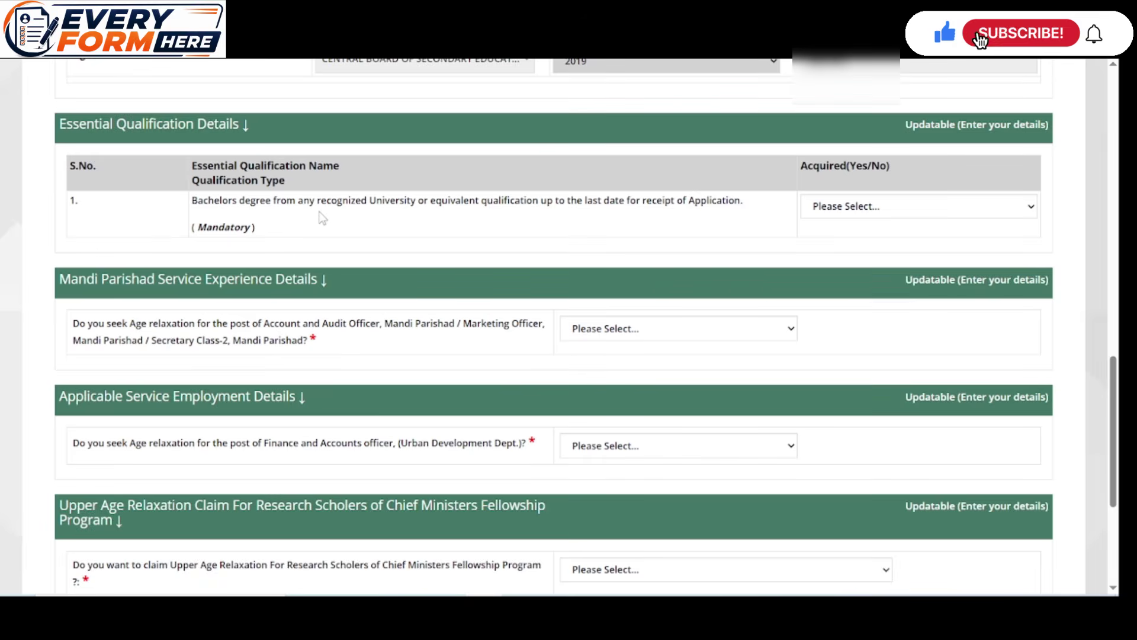
left_click(820, 214)
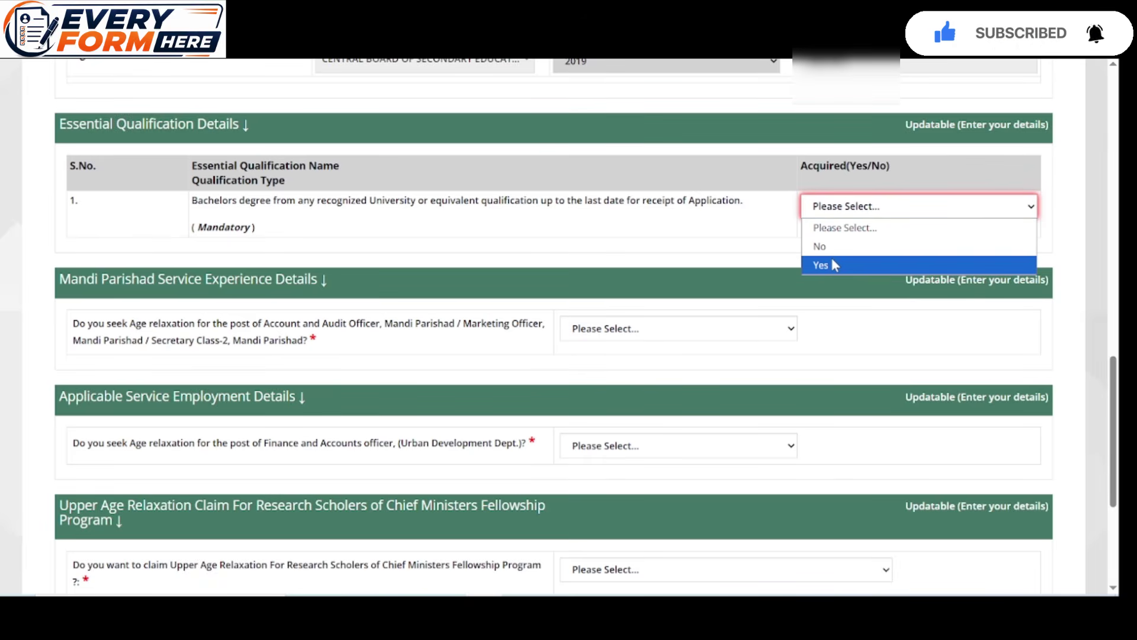
left_click(832, 264)
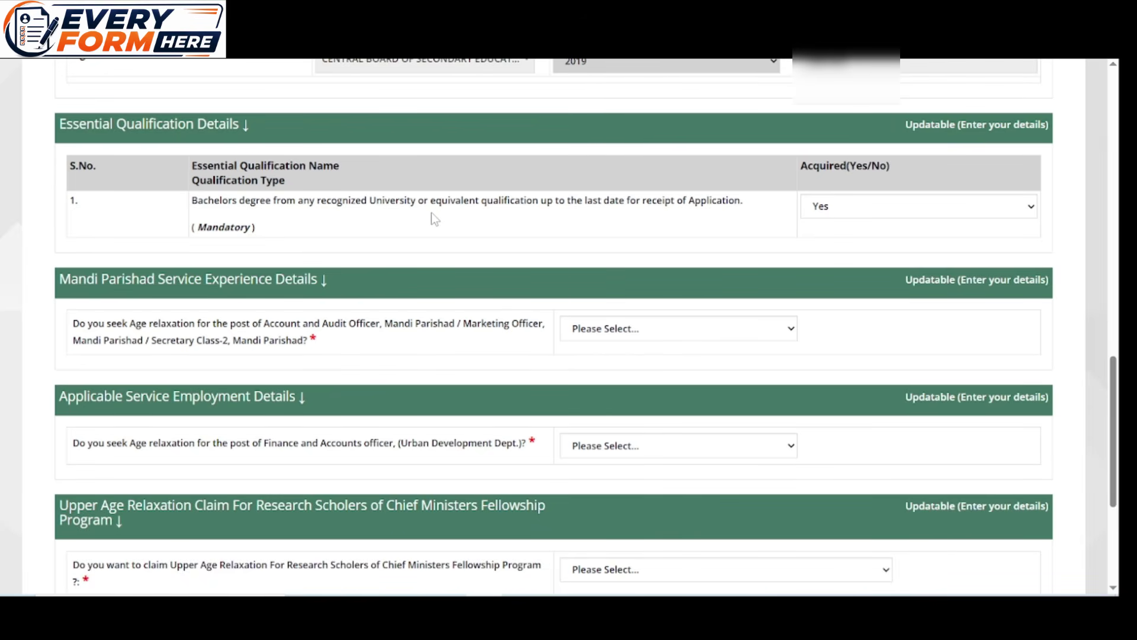
Answer No to the Mandi Parishad, Finance and Accounts, and Fellowship age-relaxation questions
scroll(427, 255, "down", 1)
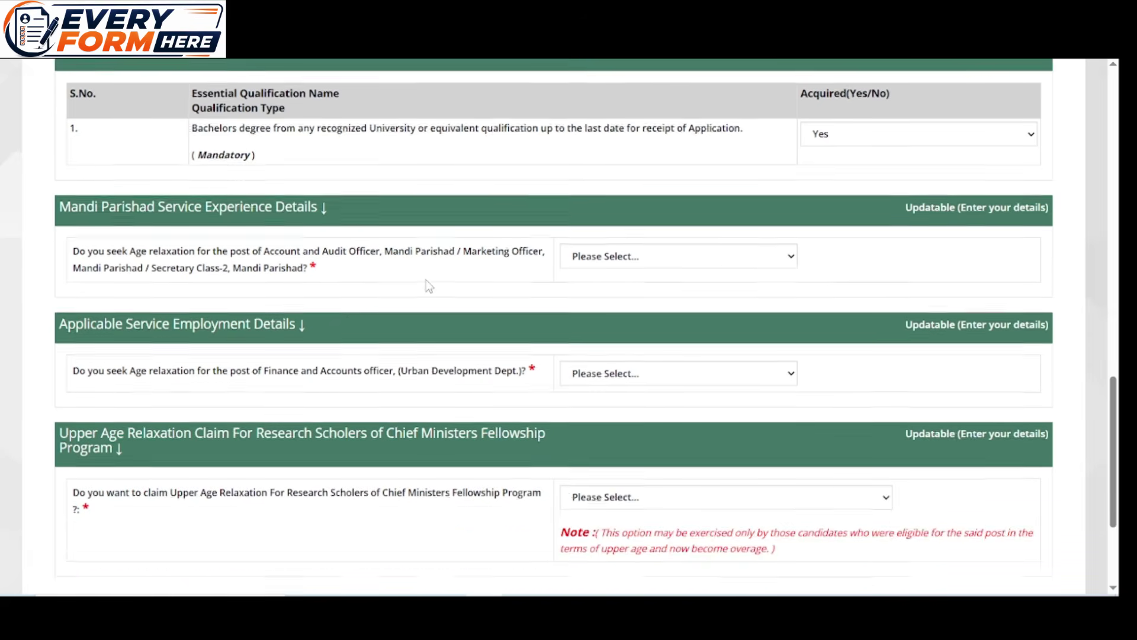
left_click(643, 269)
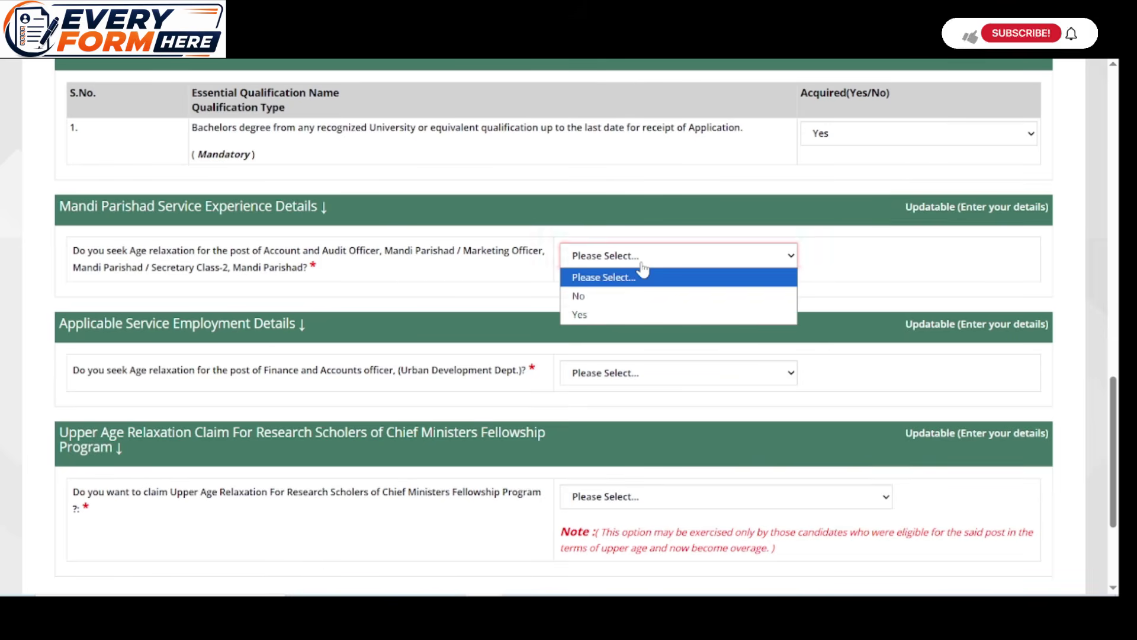
left_click(594, 301)
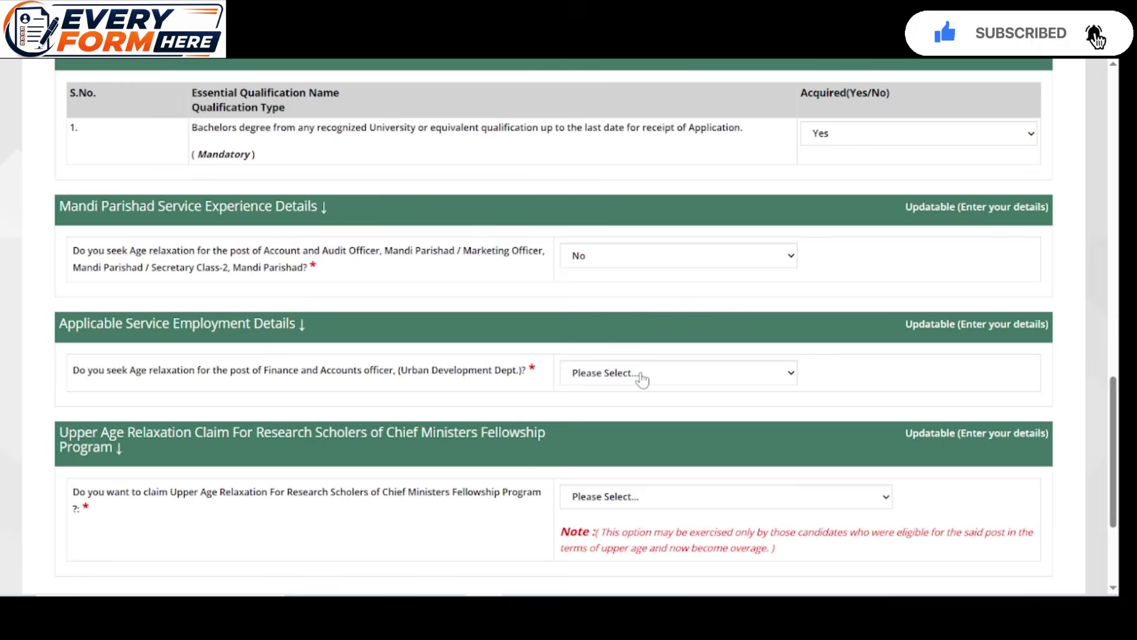
left_click(638, 379)
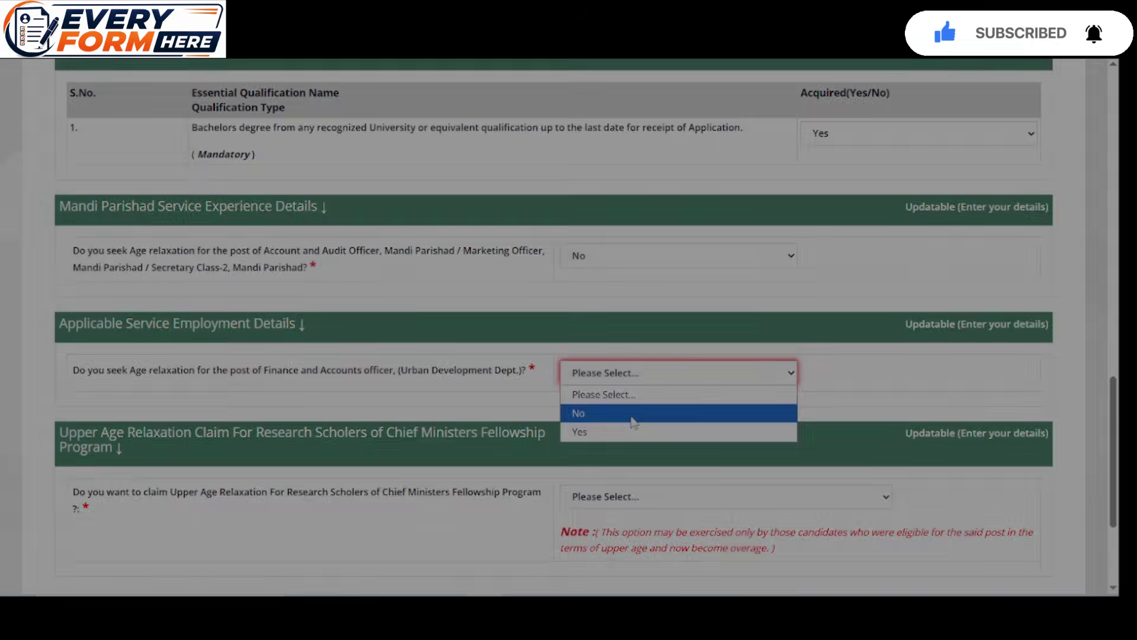
left_click(631, 413)
scroll(268, 322, "down", 3)
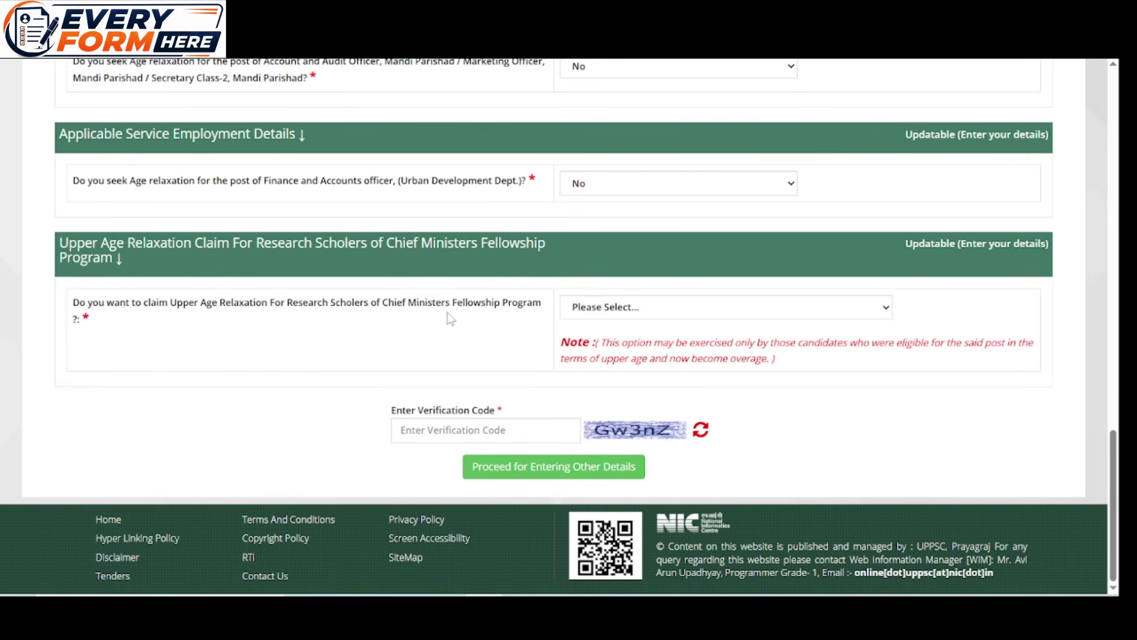
left_click(592, 309)
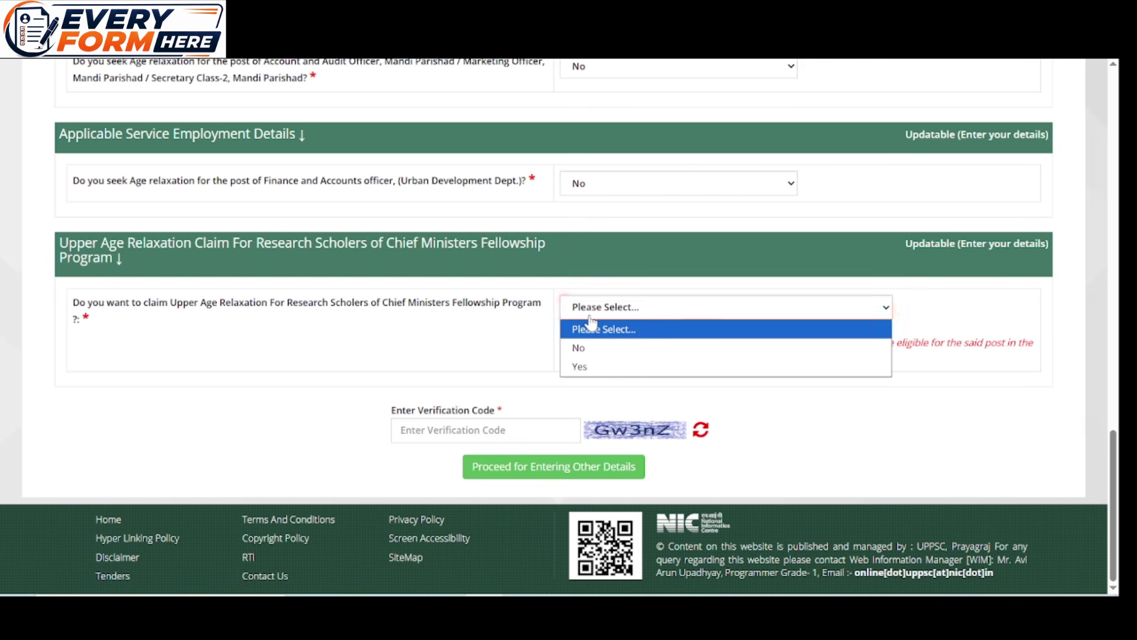
left_click(597, 348)
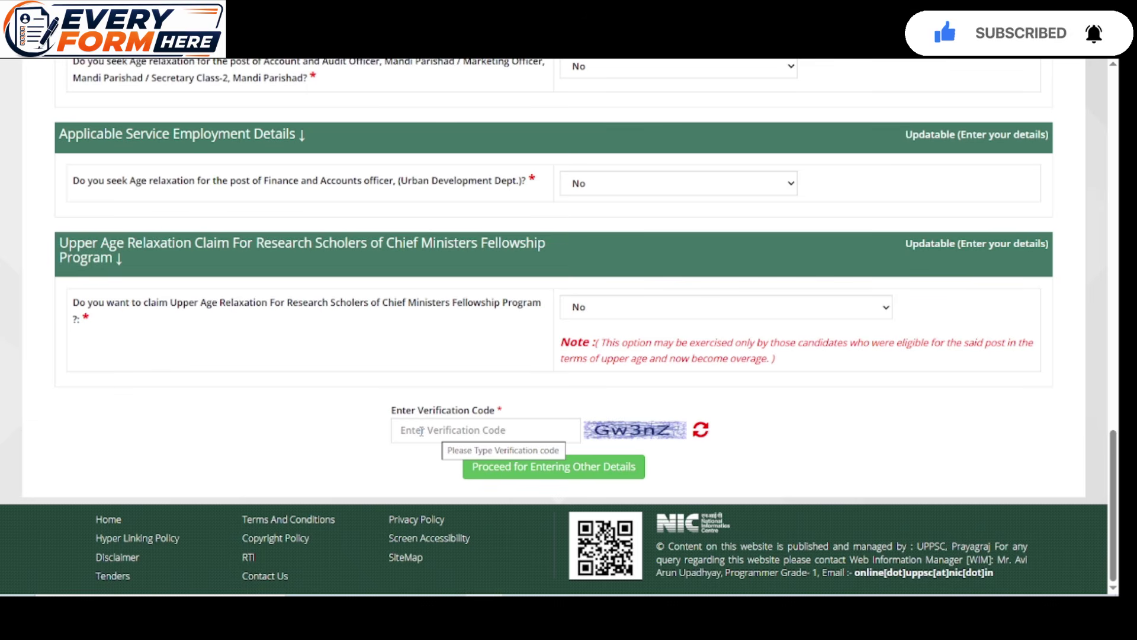
Enter the verification code, submit the form details, and confirm proceeding to candidate dashboard login
left_click(422, 432)
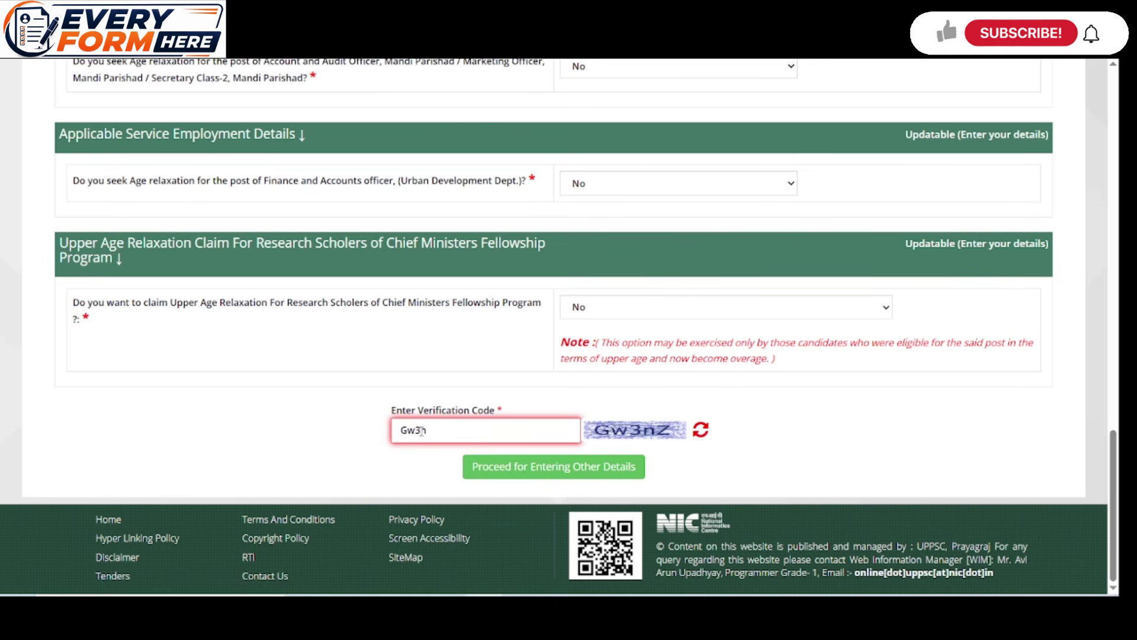
type("Gw3nZ")
left_click(543, 468)
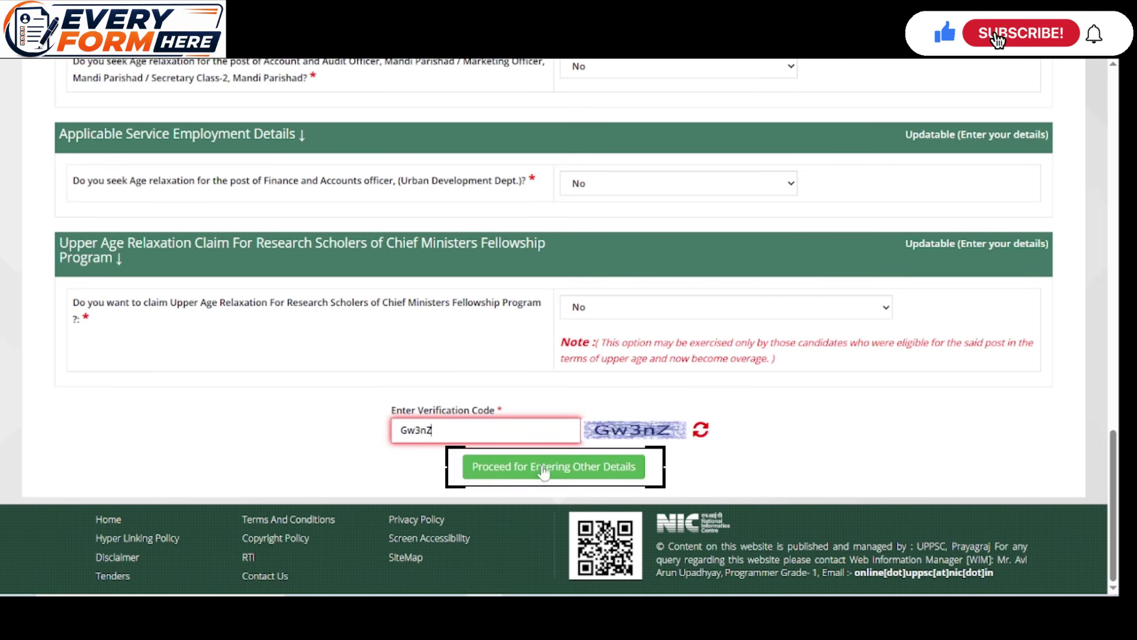
scroll(574, 417, "down", 5)
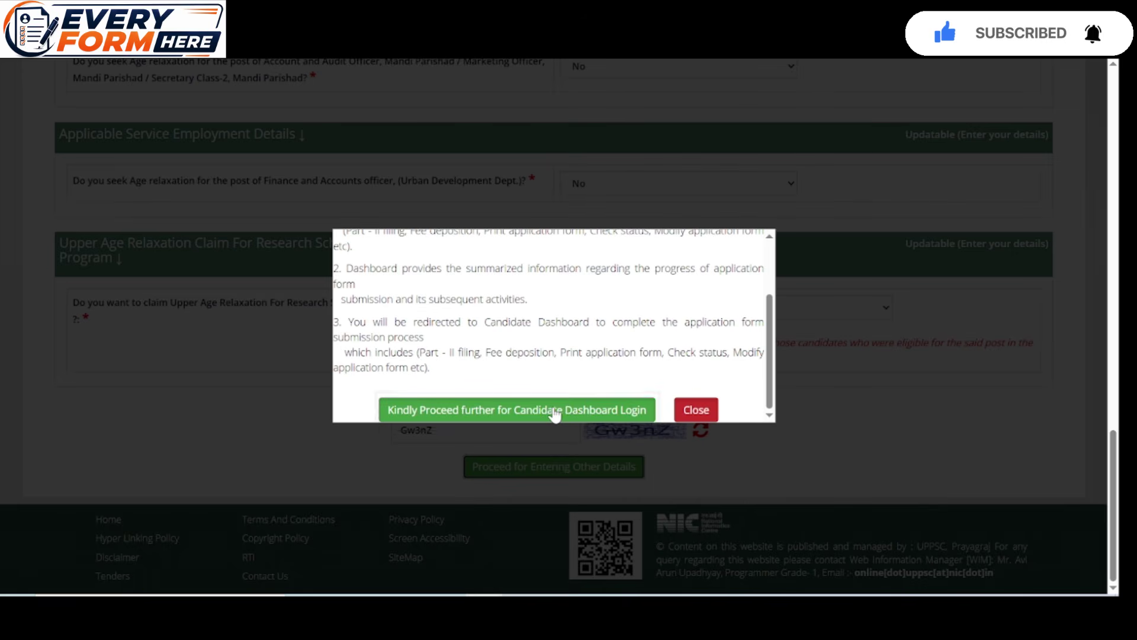
left_click(555, 411)
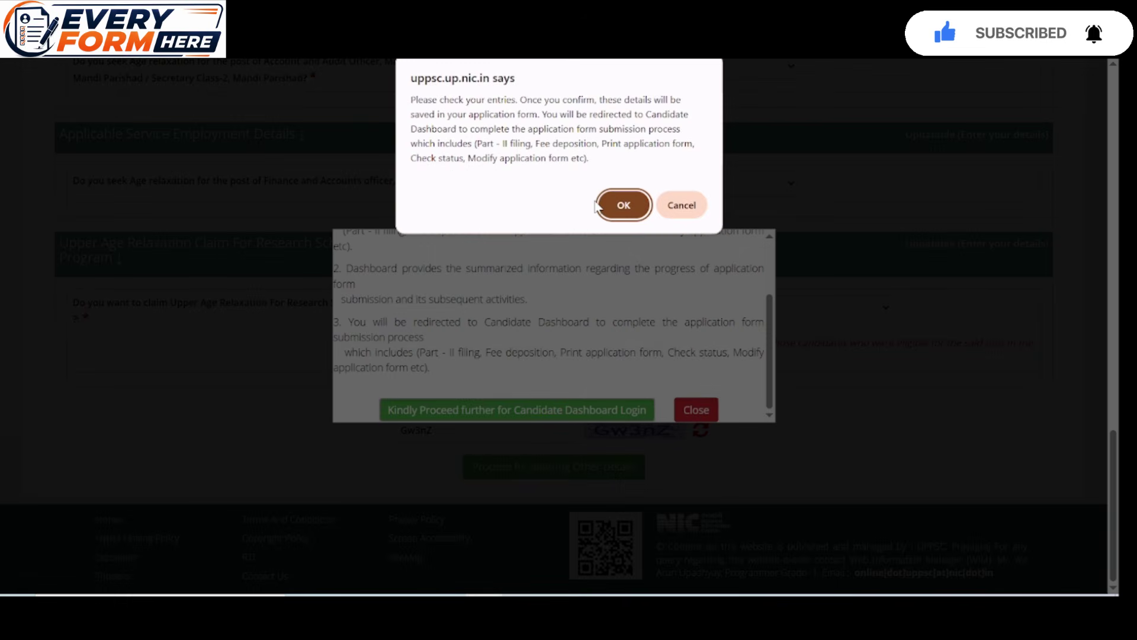
left_click(621, 205)
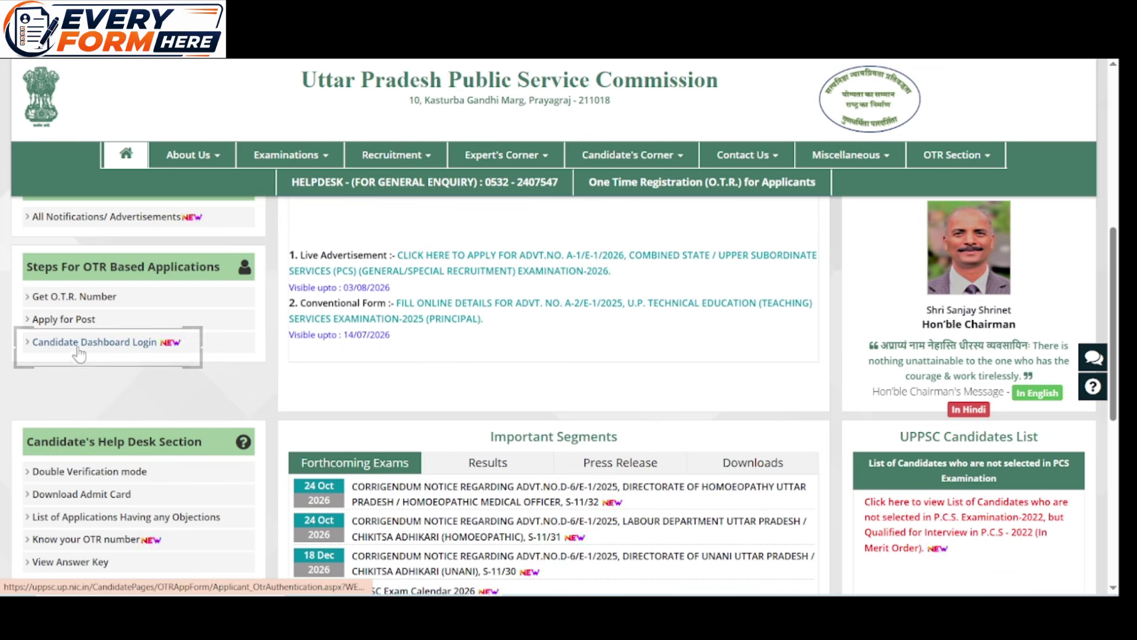
Authenticate the validated OTR number and sign in with the OTR password
left_click(144, 350)
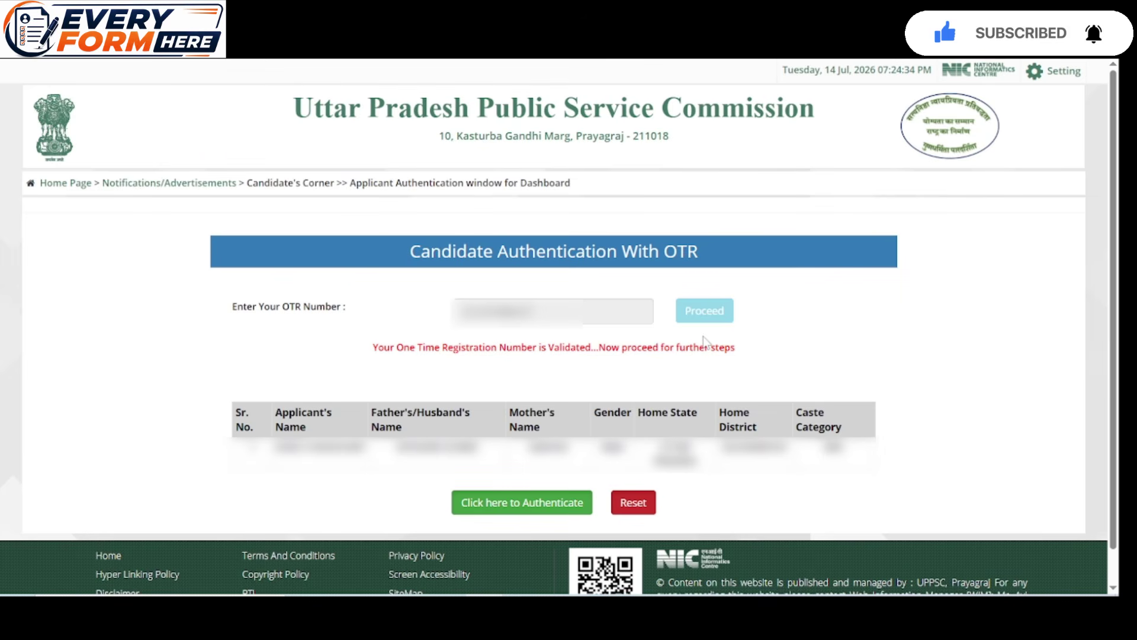
left_click(528, 501)
left_click(611, 145)
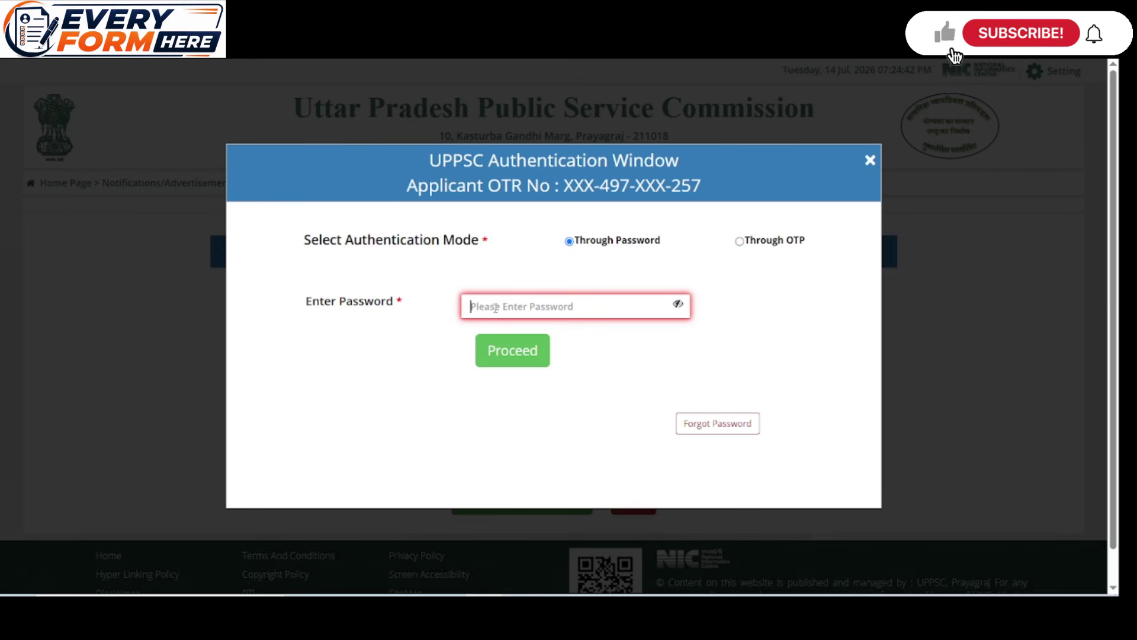
type("•")
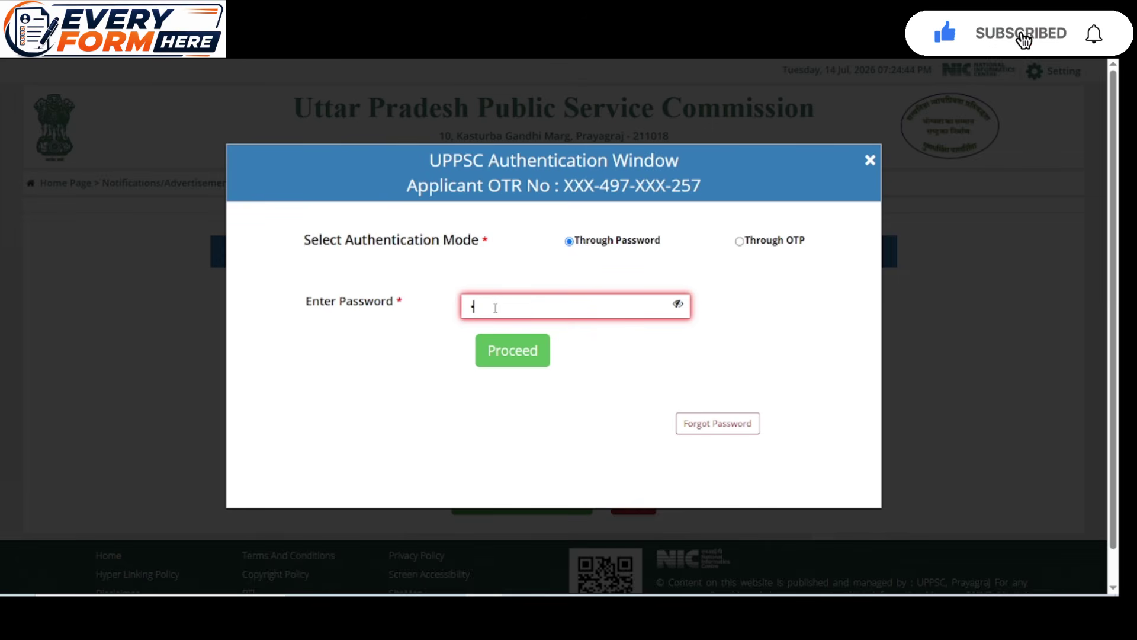
type("•••••")
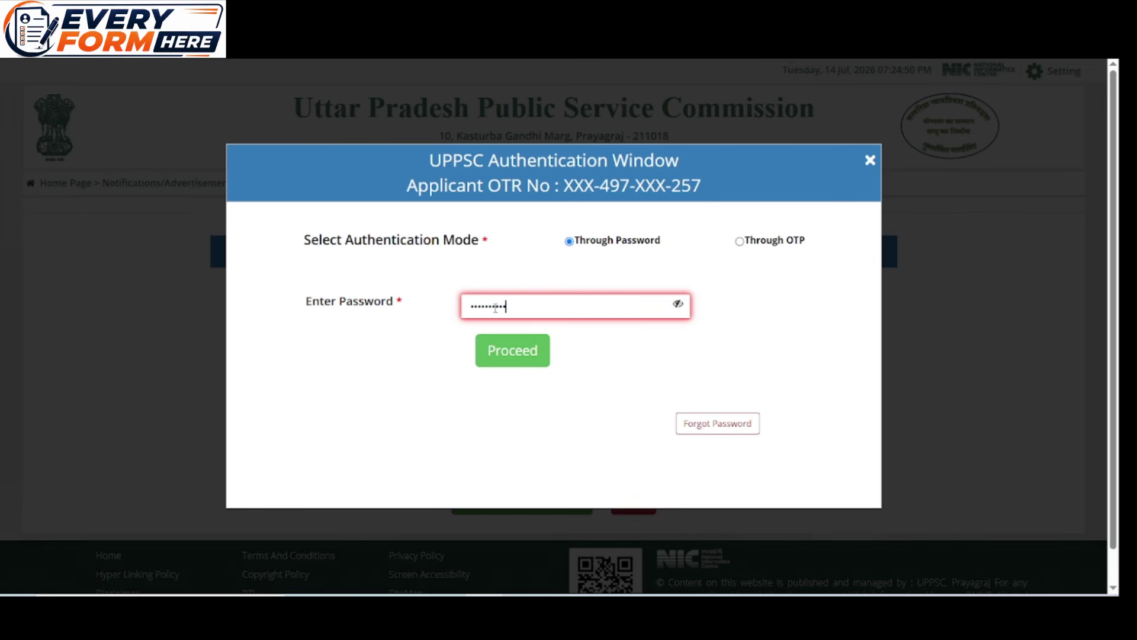
left_click(520, 349)
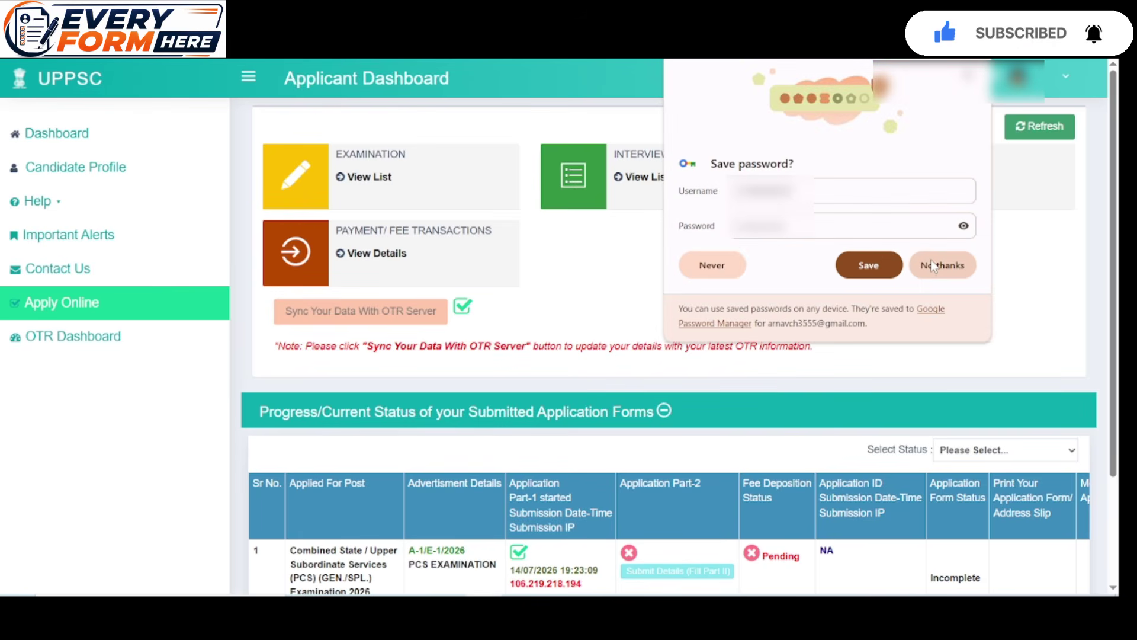
Decline saving the browser password and open 'Submit Details (Fill Part II)' for PCS 2026
left_click(932, 266)
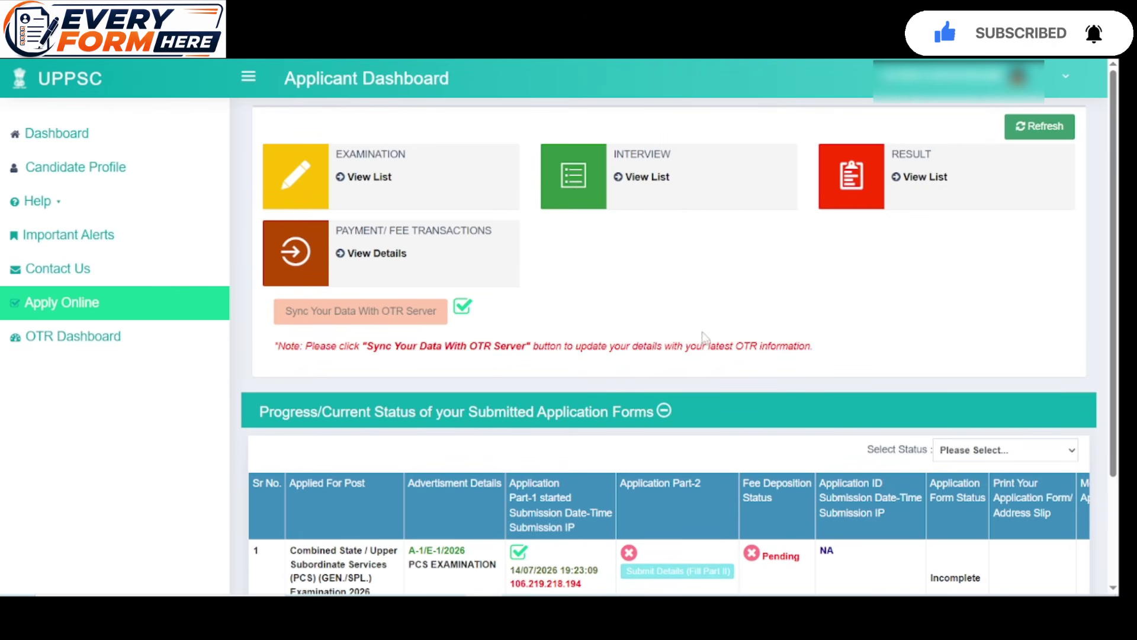
scroll(589, 456, "down", 3)
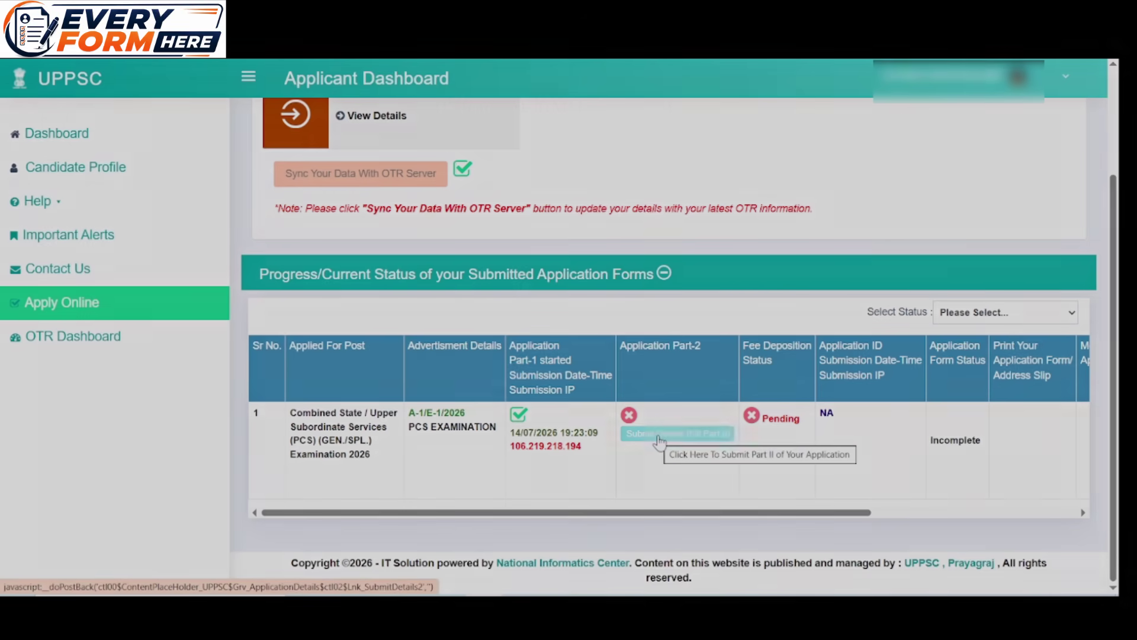
left_click(660, 443)
Mark the B.Ed, M.Ed./Ph.D. and agriculture postgraduate qualifications as not acquired (No)
scroll(647, 420, "down", 10)
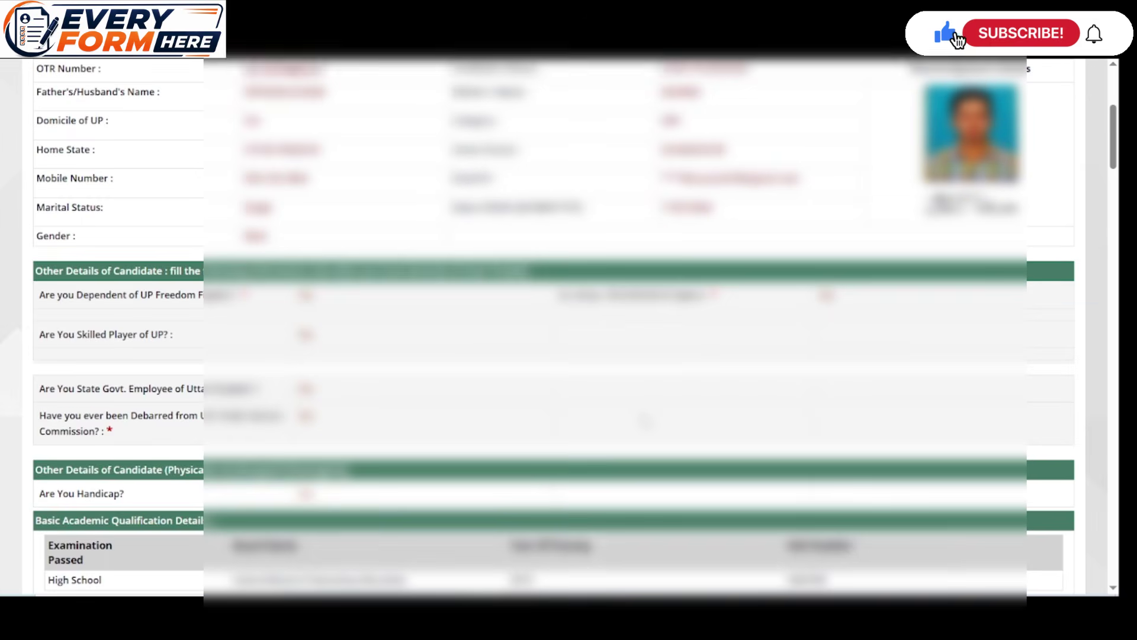
scroll(641, 414, "down", 2)
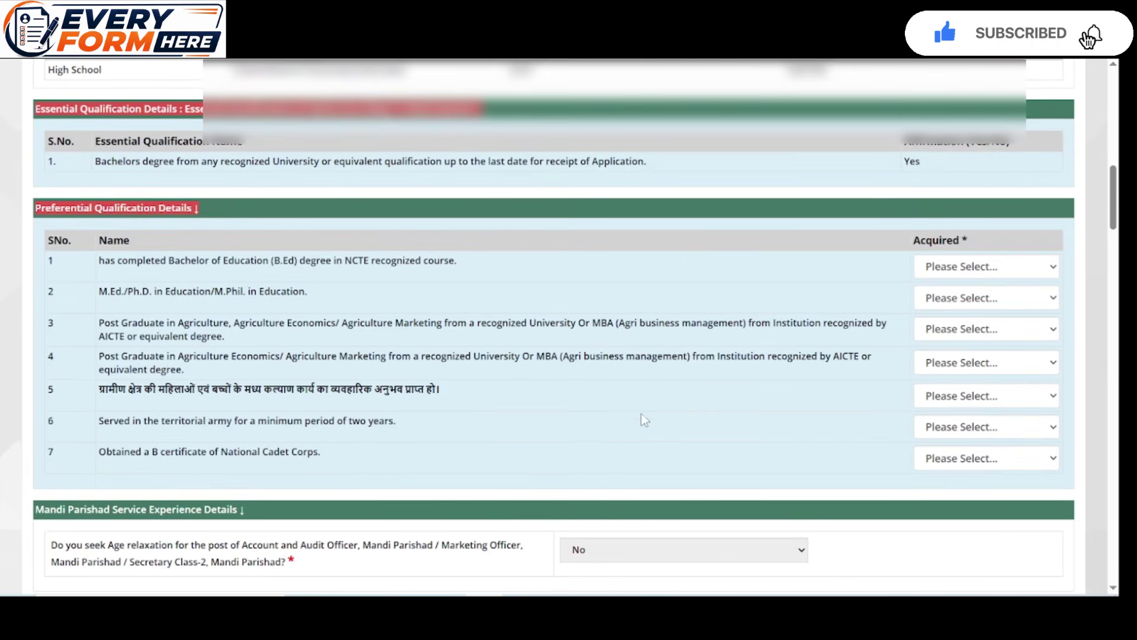
scroll(665, 262, "down", 2)
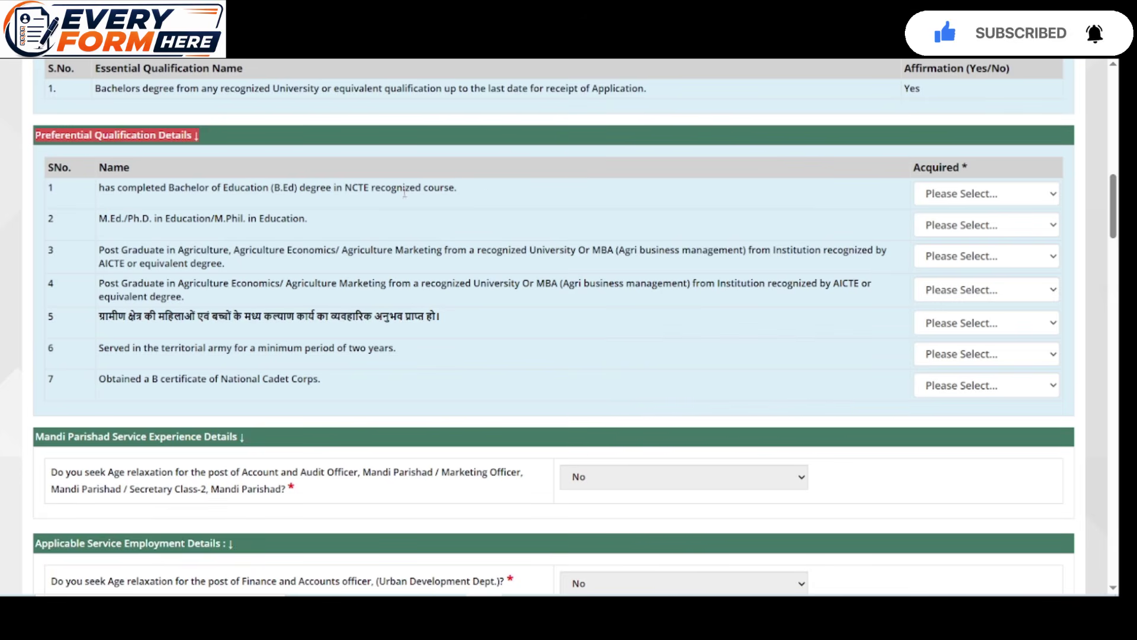
left_click(952, 192)
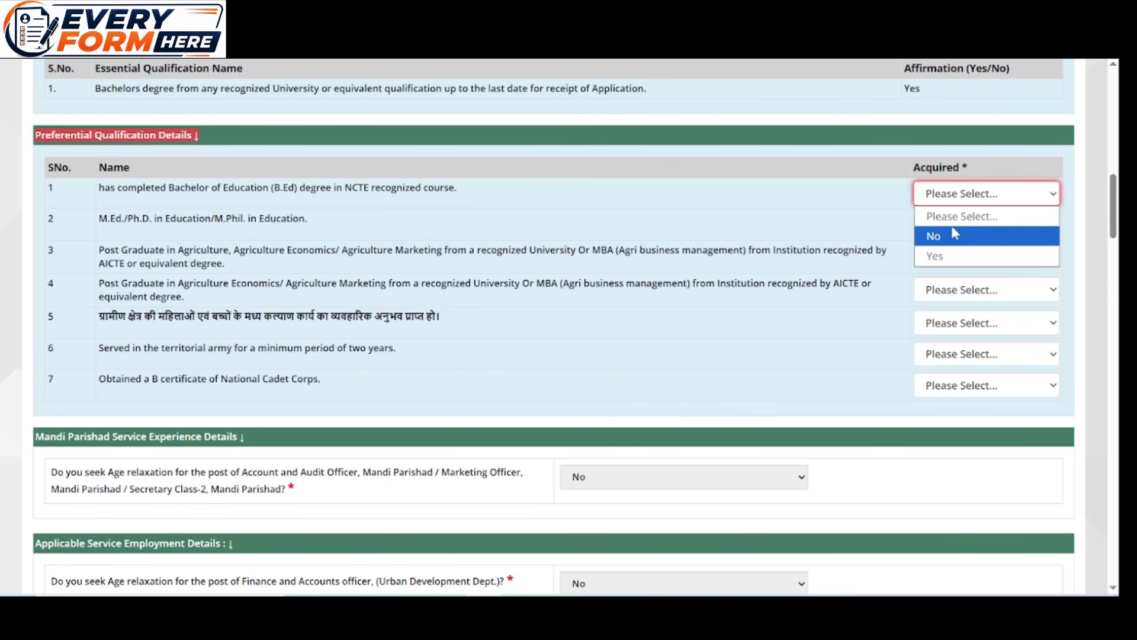
left_click(955, 237)
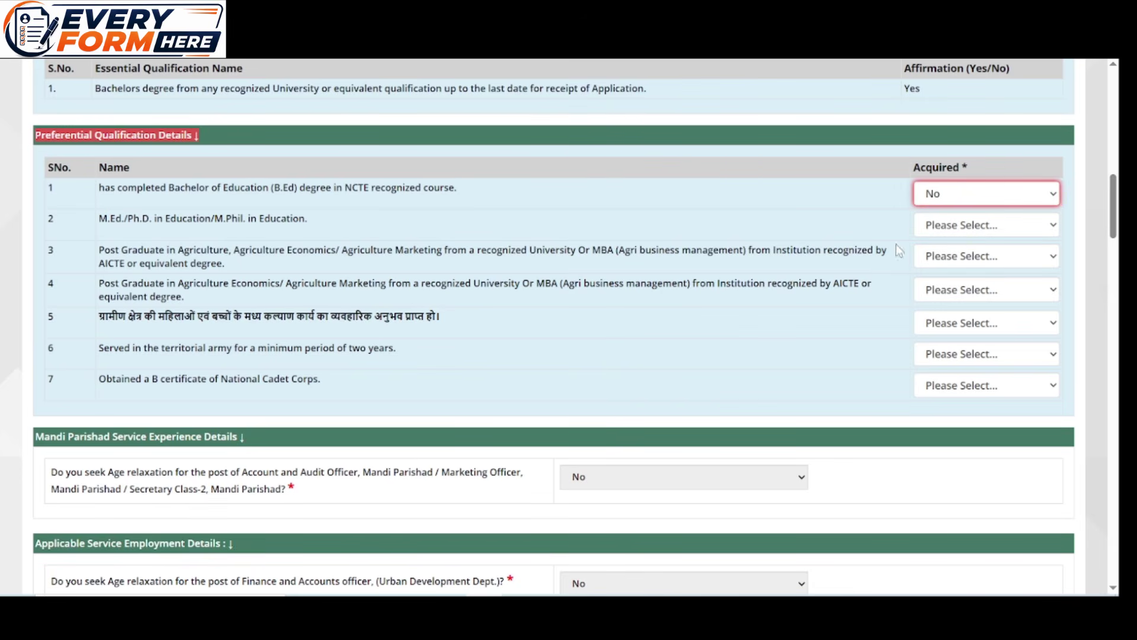
left_click(931, 235)
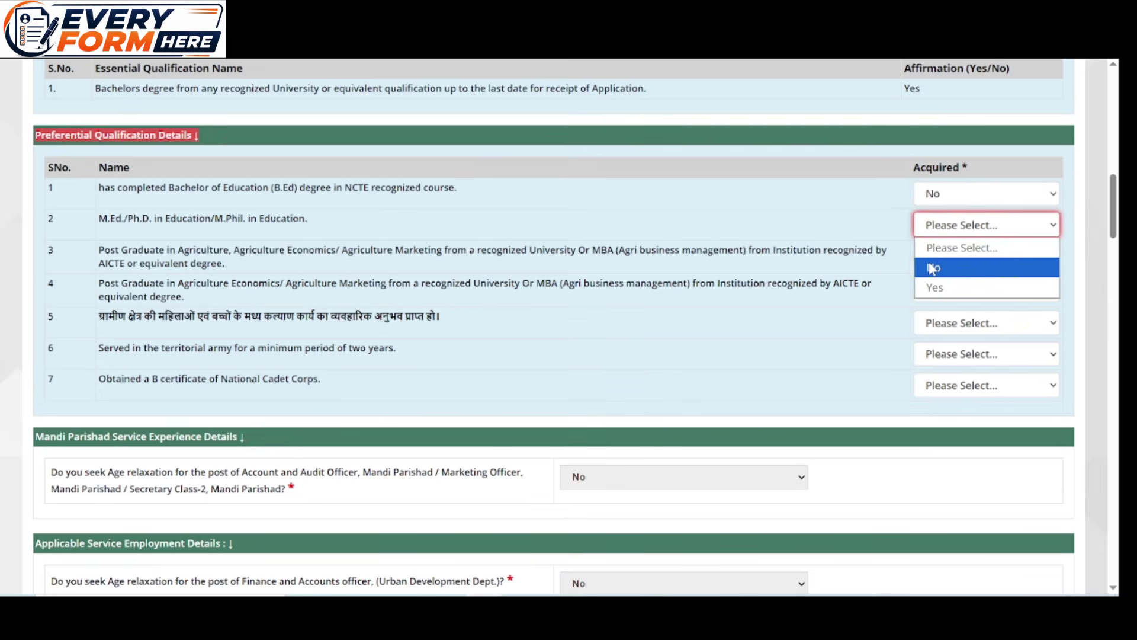
left_click(935, 266)
left_click(932, 264)
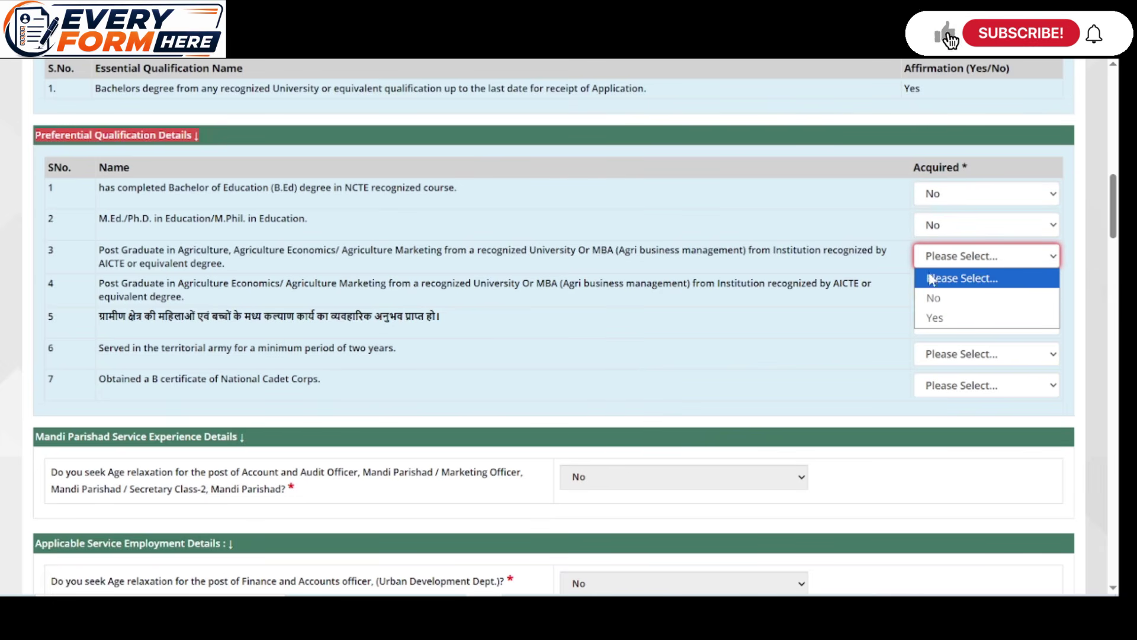
left_click(934, 298)
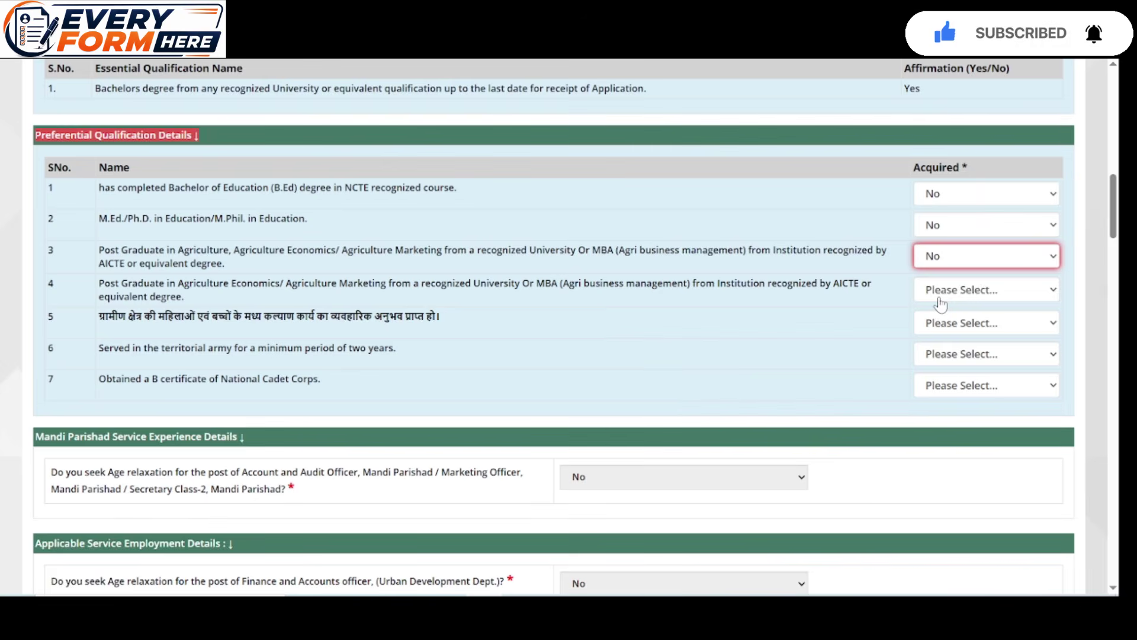
Set the fourth qualification, rural welfare experience, territorial army service and NCC B certificate to No
left_click(941, 296)
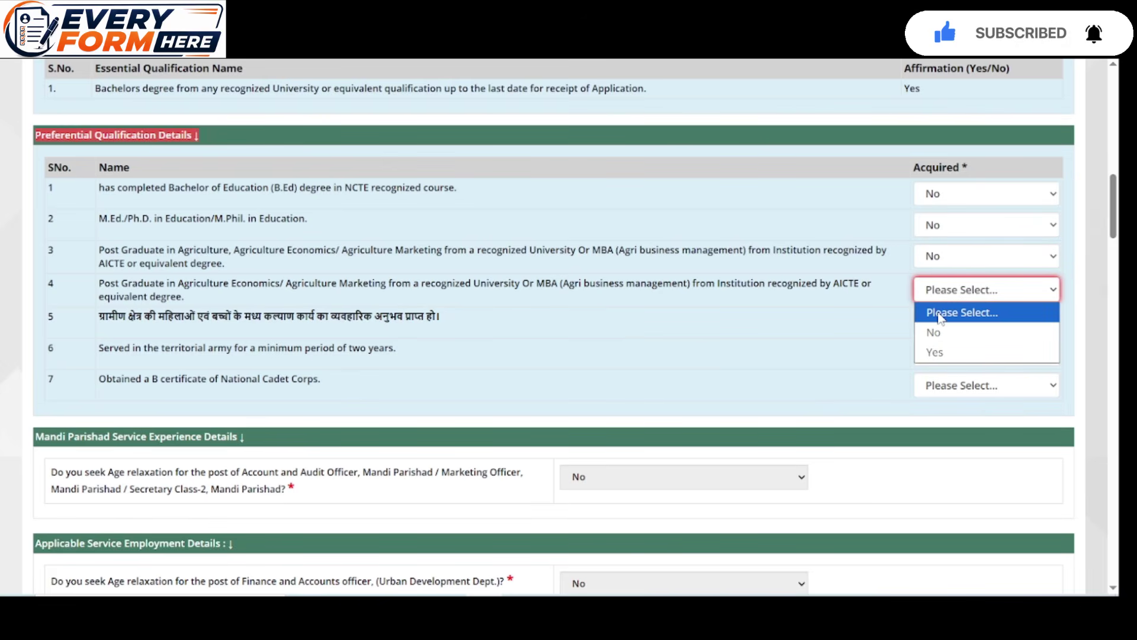
left_click(939, 314)
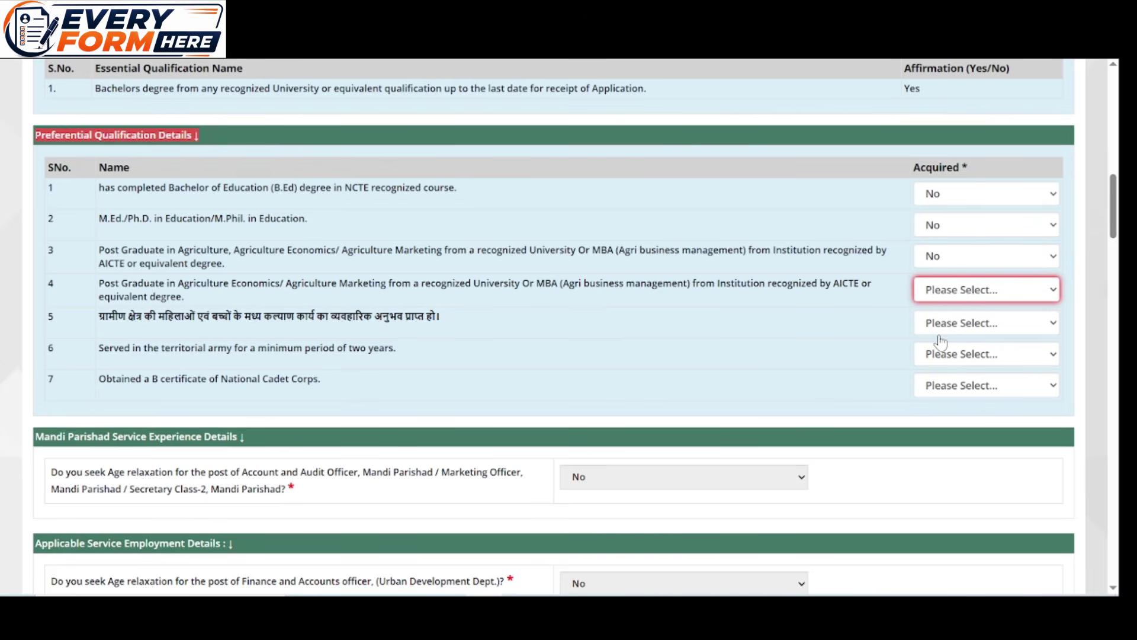
left_click(941, 325)
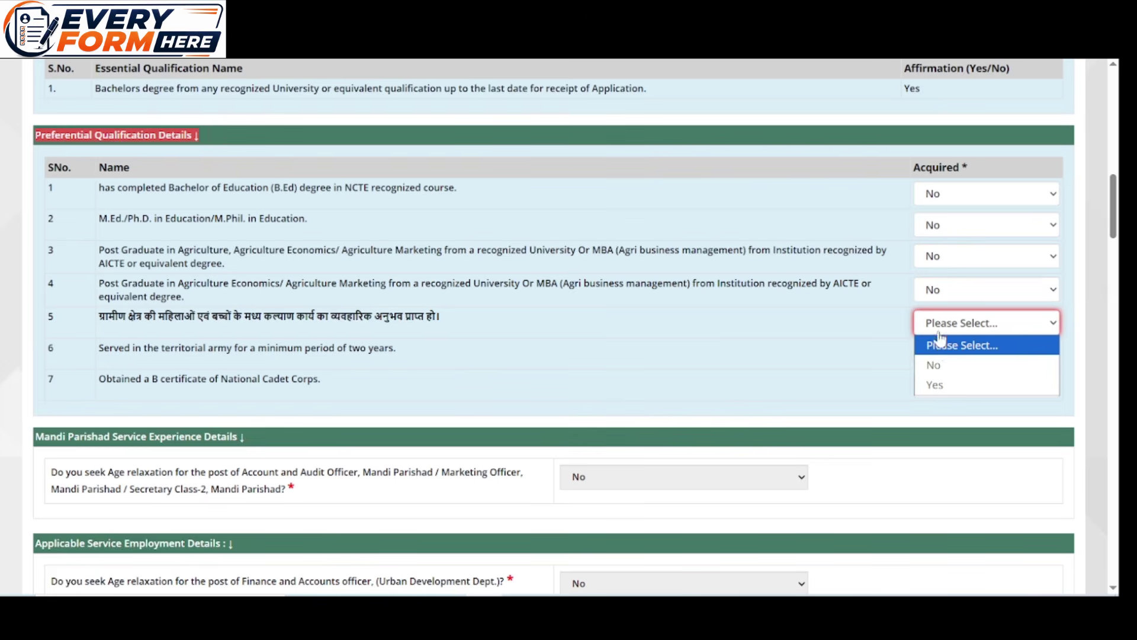
left_click(940, 364)
left_click(941, 358)
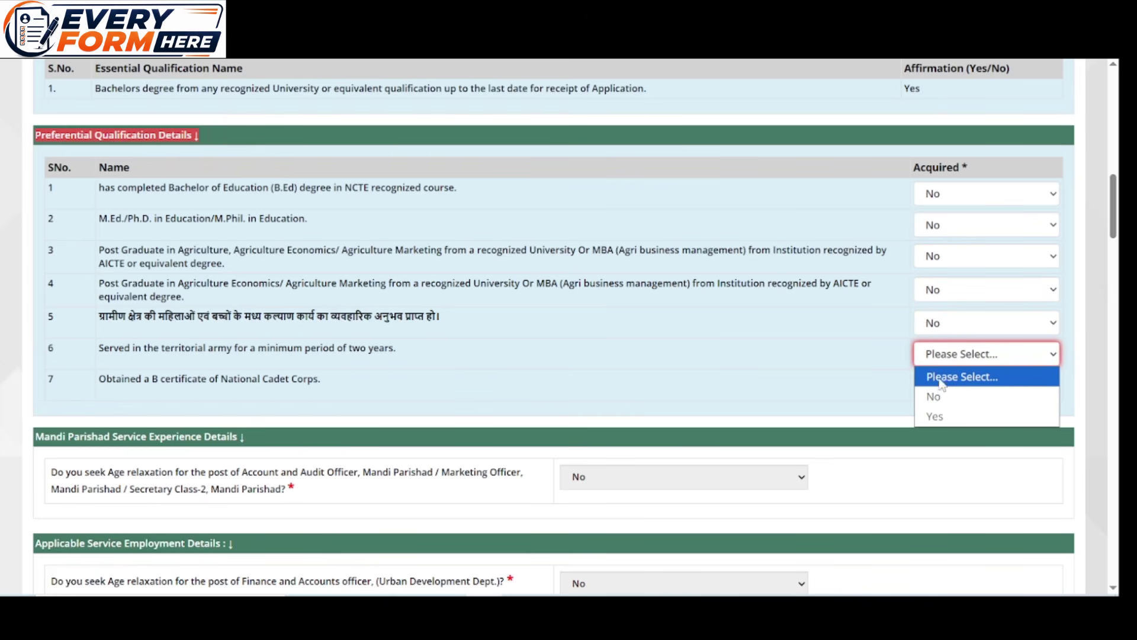
left_click(941, 397)
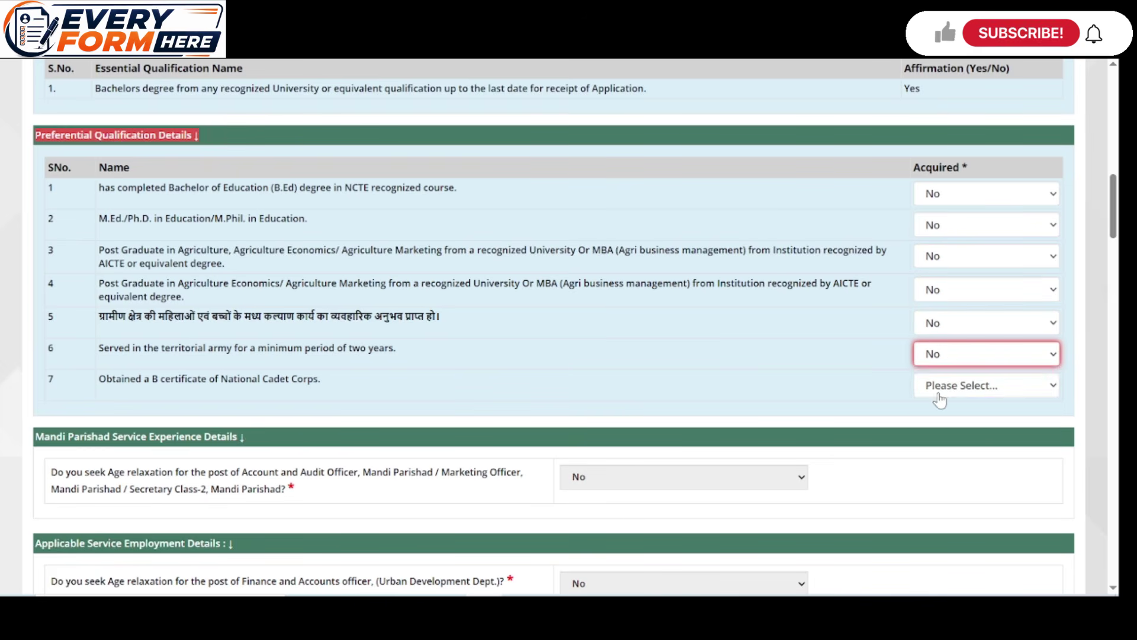
left_click(939, 388)
left_click(935, 427)
scroll(709, 350, "down", 4)
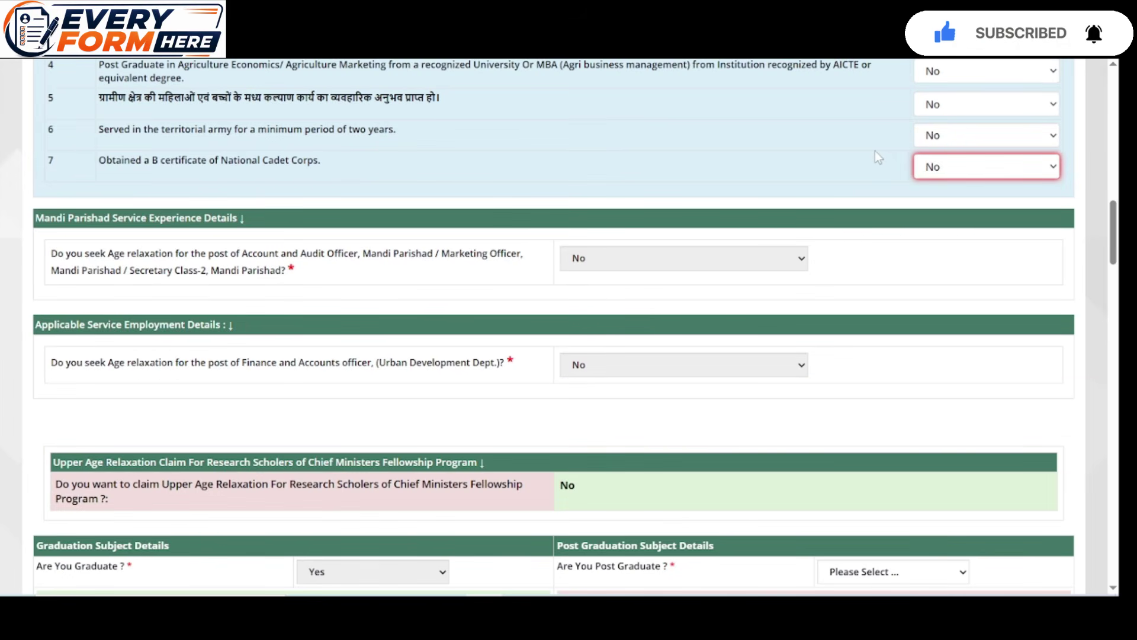
Select Economics and Mathematics as the graduation subjects
scroll(661, 283, "down", 3)
scroll(662, 284, "down", 4)
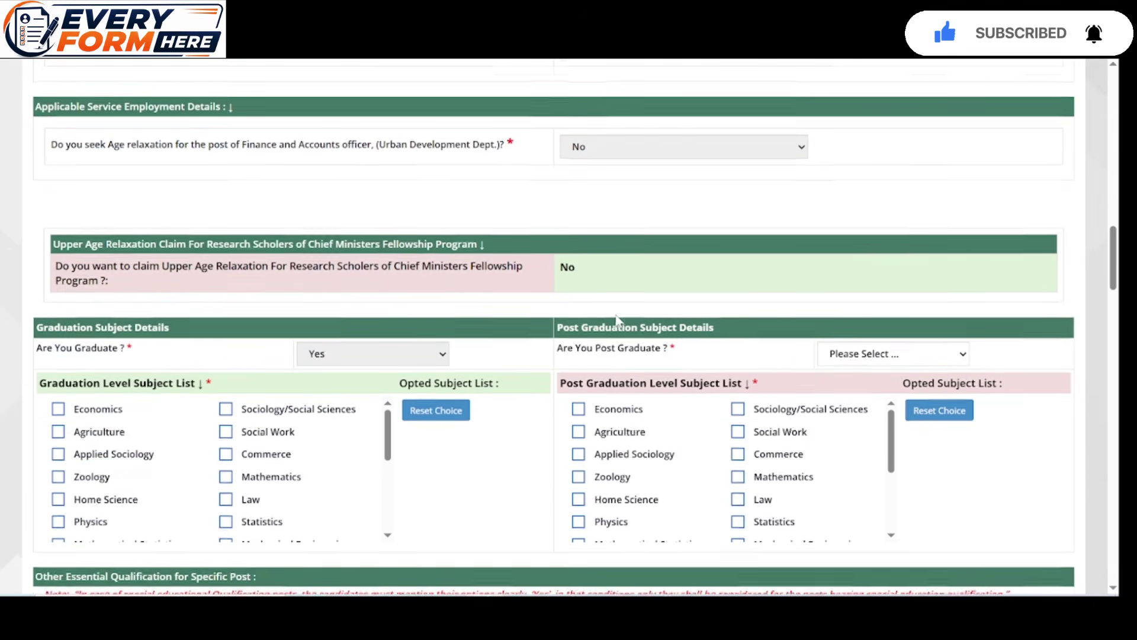
scroll(604, 230, "down", 2)
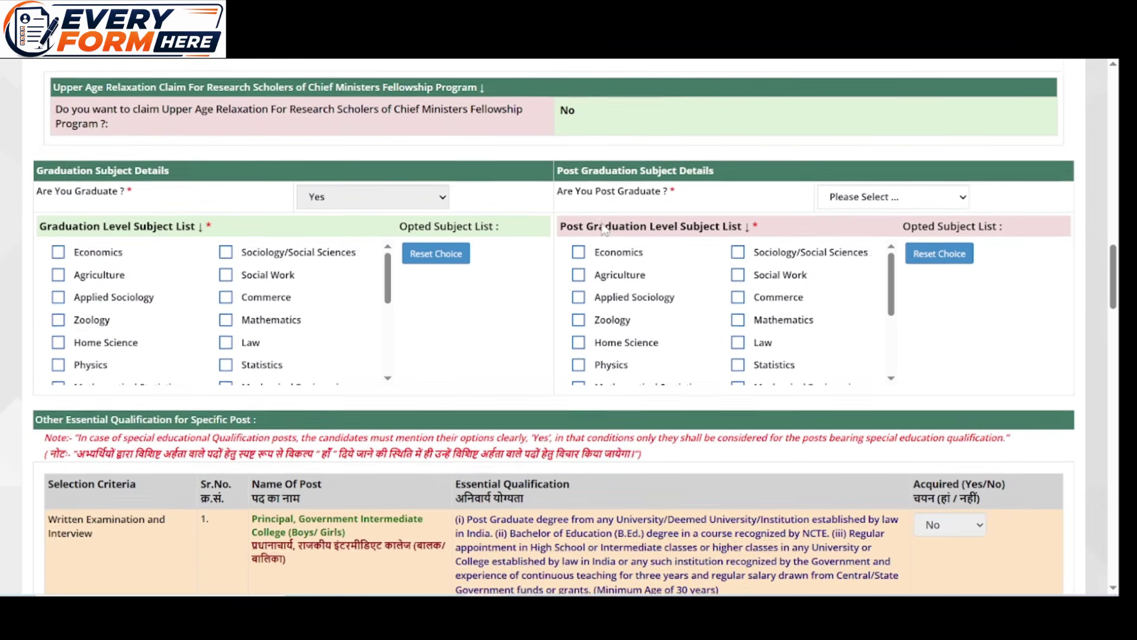
left_click(606, 214)
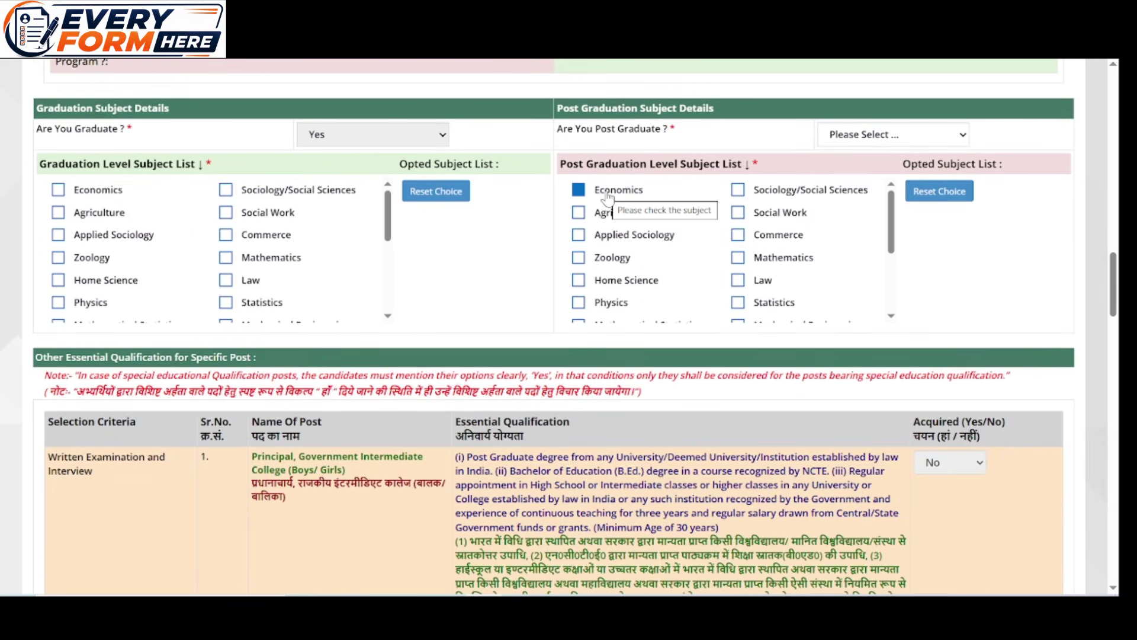
left_click(606, 198)
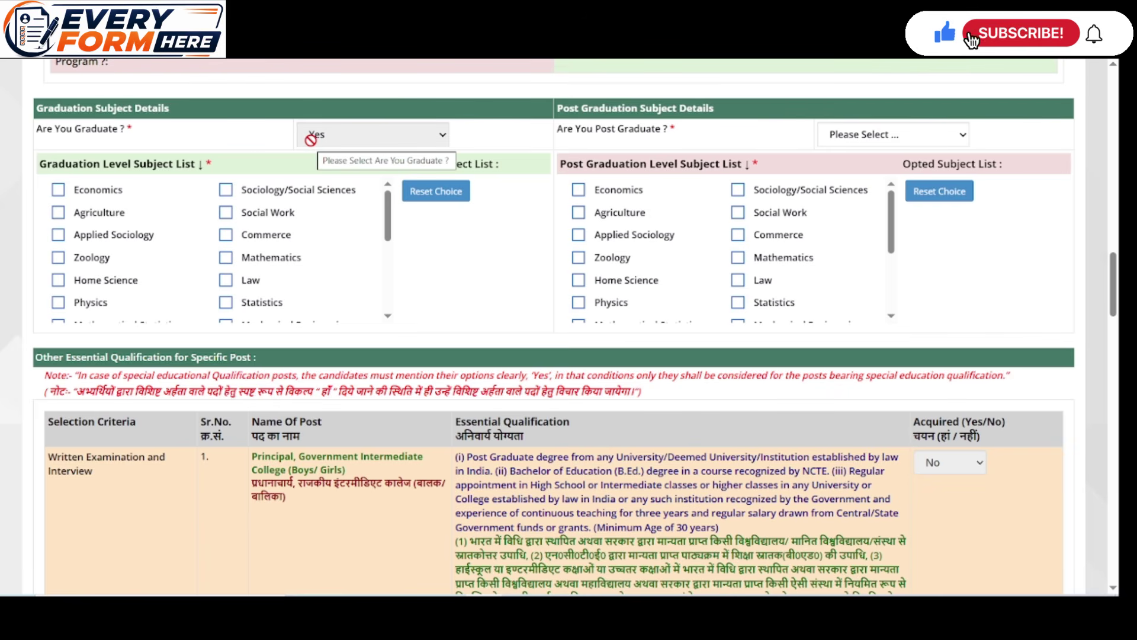
left_click(59, 190)
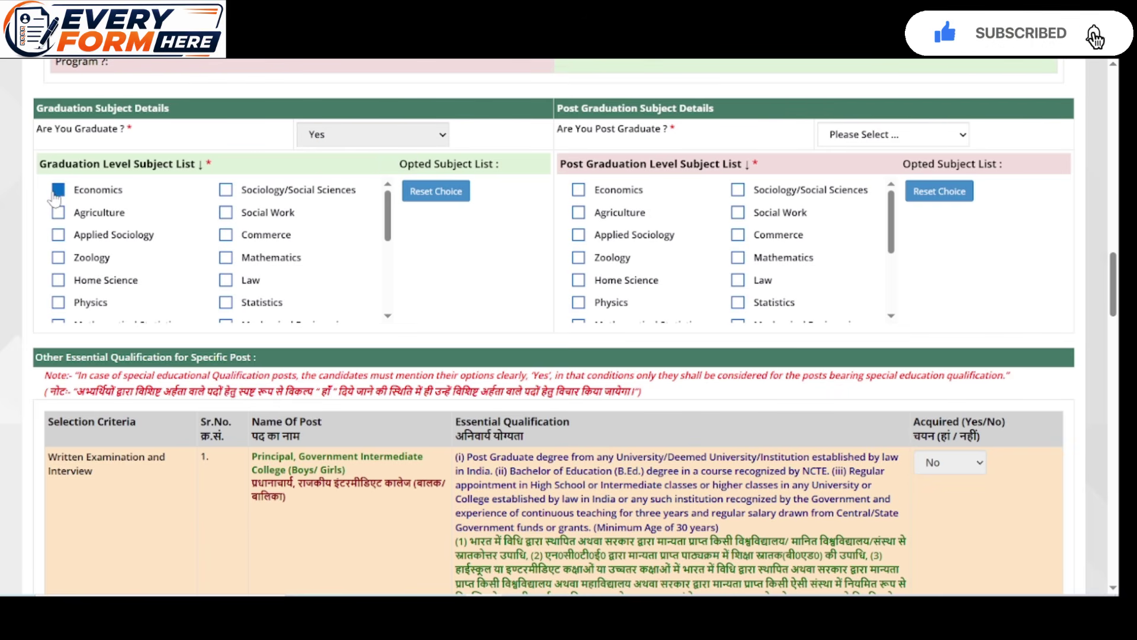
left_click(225, 258)
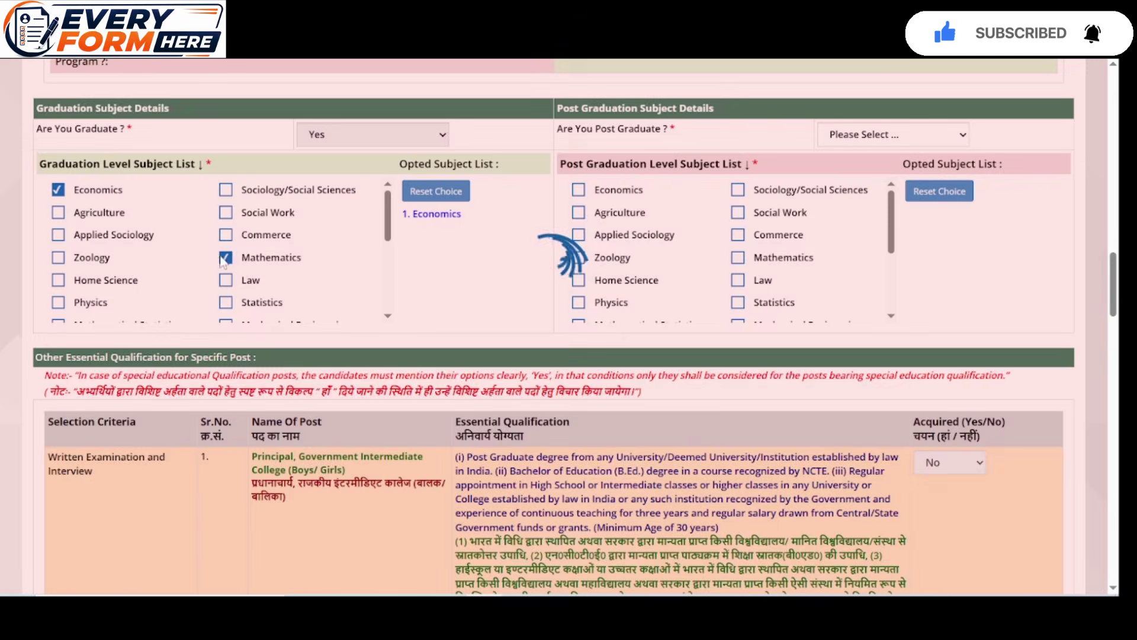
Answer No to 'Are You Post Graduate?'
scroll(269, 253, "down", 5)
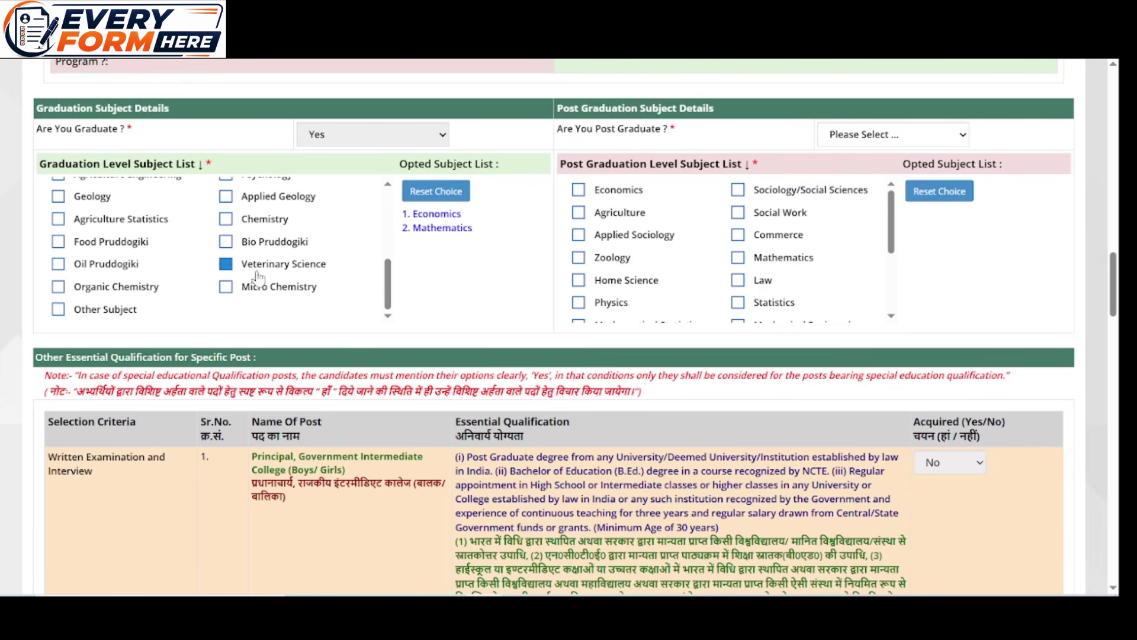
scroll(187, 261, "up", 4)
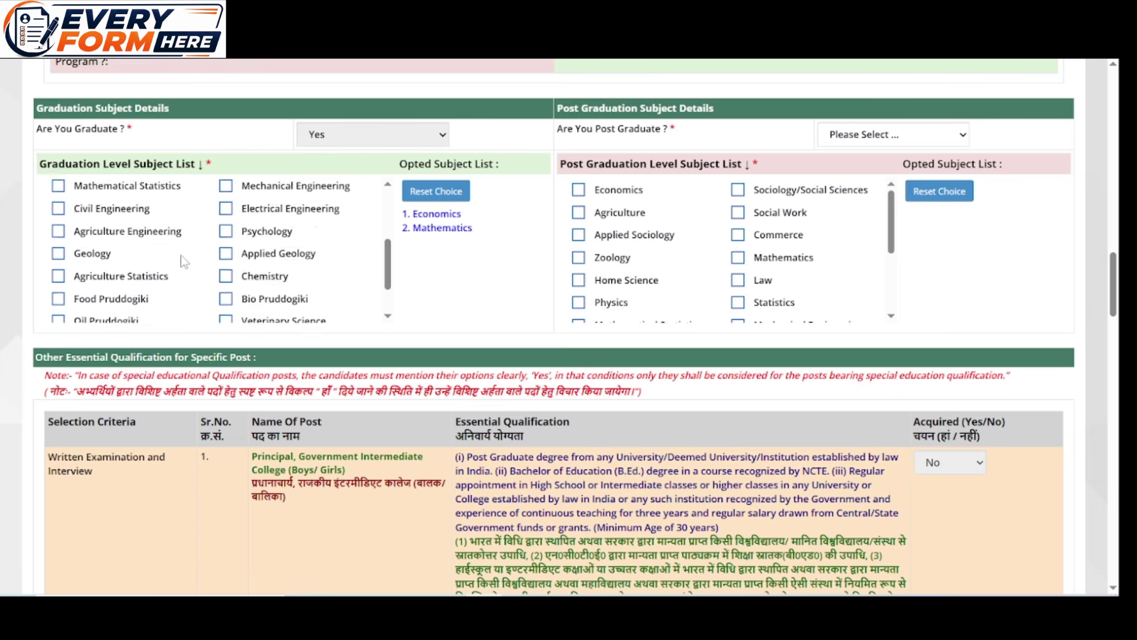
scroll(181, 254, "up", 2)
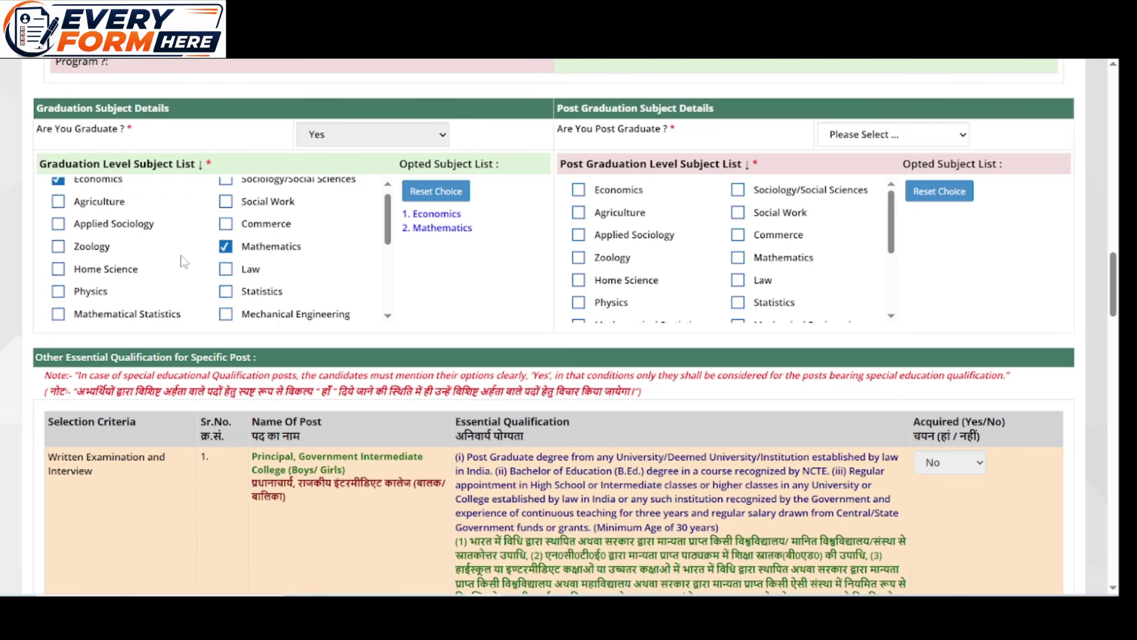
scroll(181, 255, "down", 4)
scroll(180, 259, "down", 3)
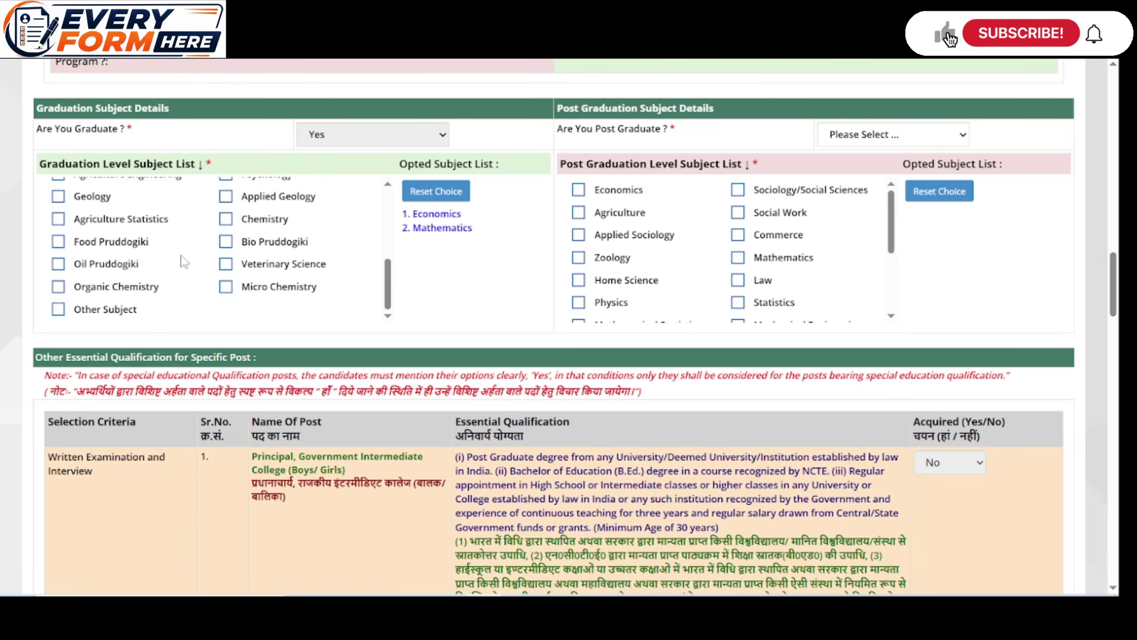
scroll(180, 259, "up", 5)
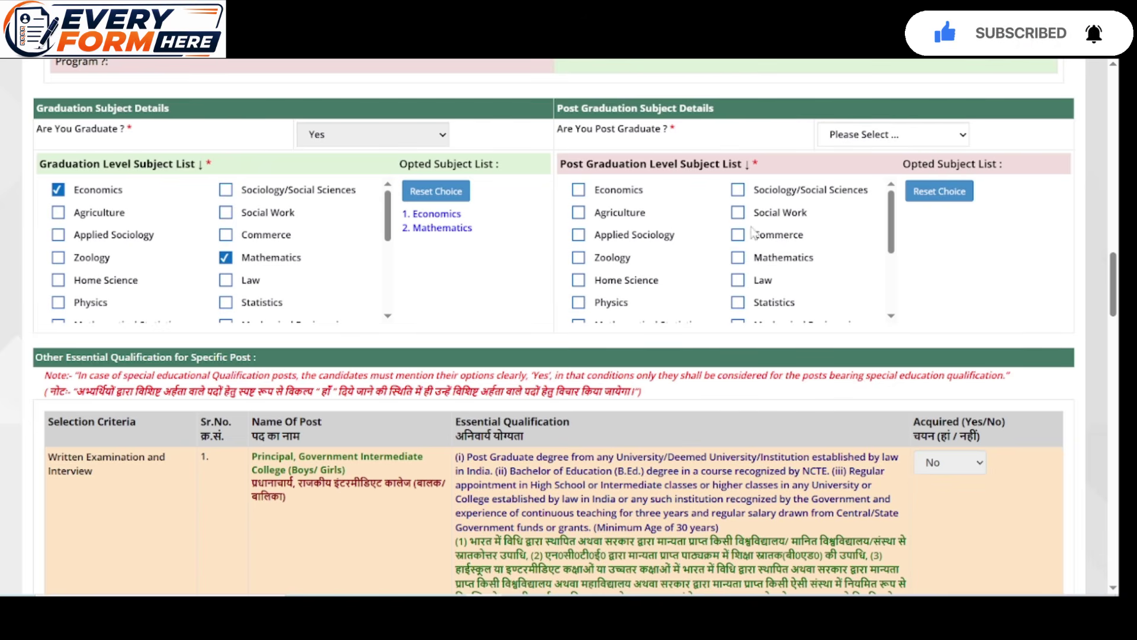
left_click(930, 145)
left_click(905, 188)
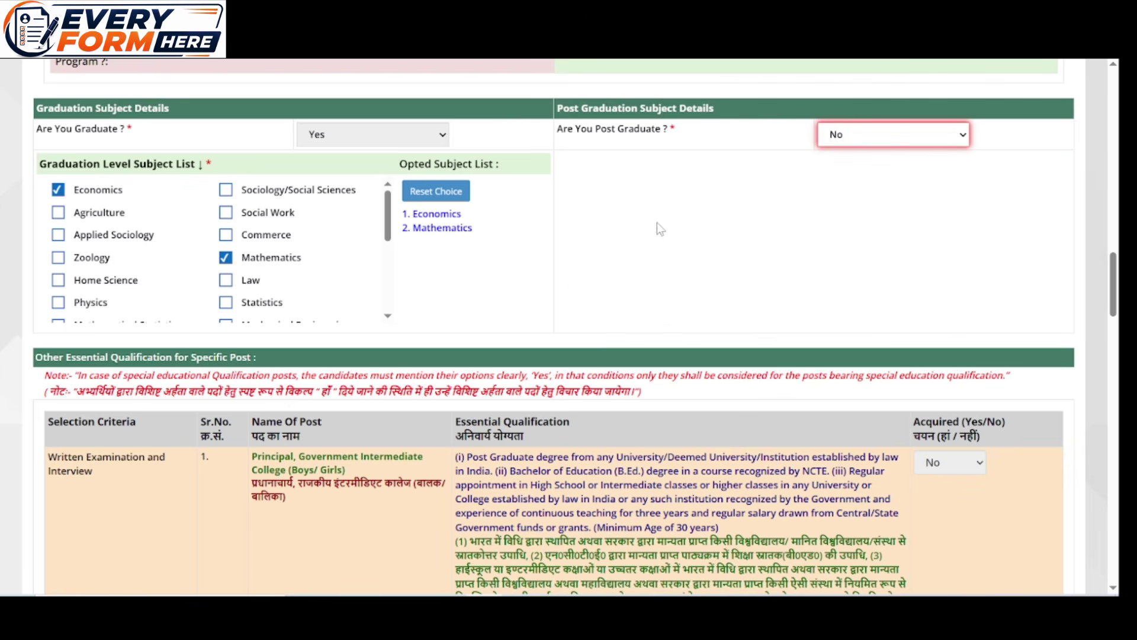
Answer No for ADIOS, Senior Lecturer D.I.E.T., Labour Enforcement Officer and Assistant Labour Commissioner
scroll(672, 226, "down", 6)
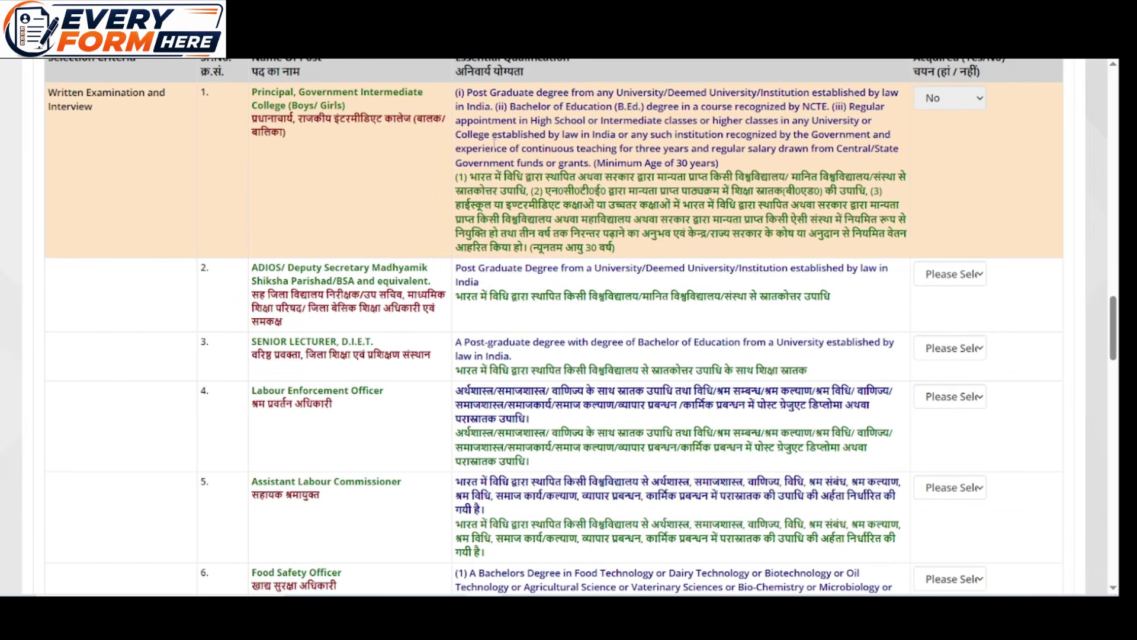
scroll(382, 198, "down", 1)
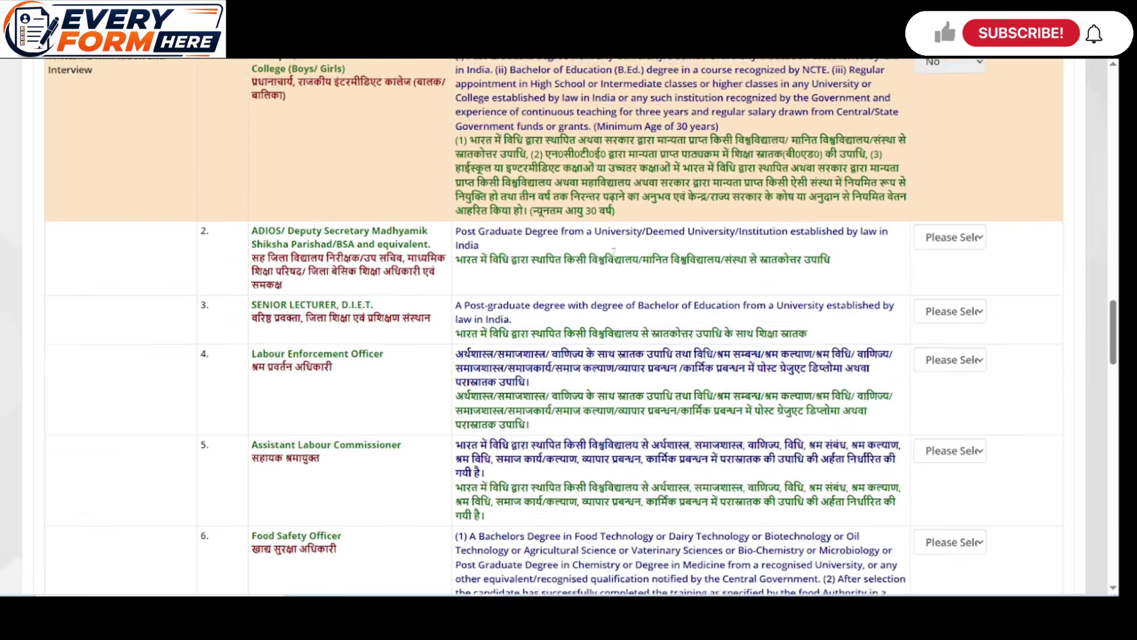
left_click(950, 200)
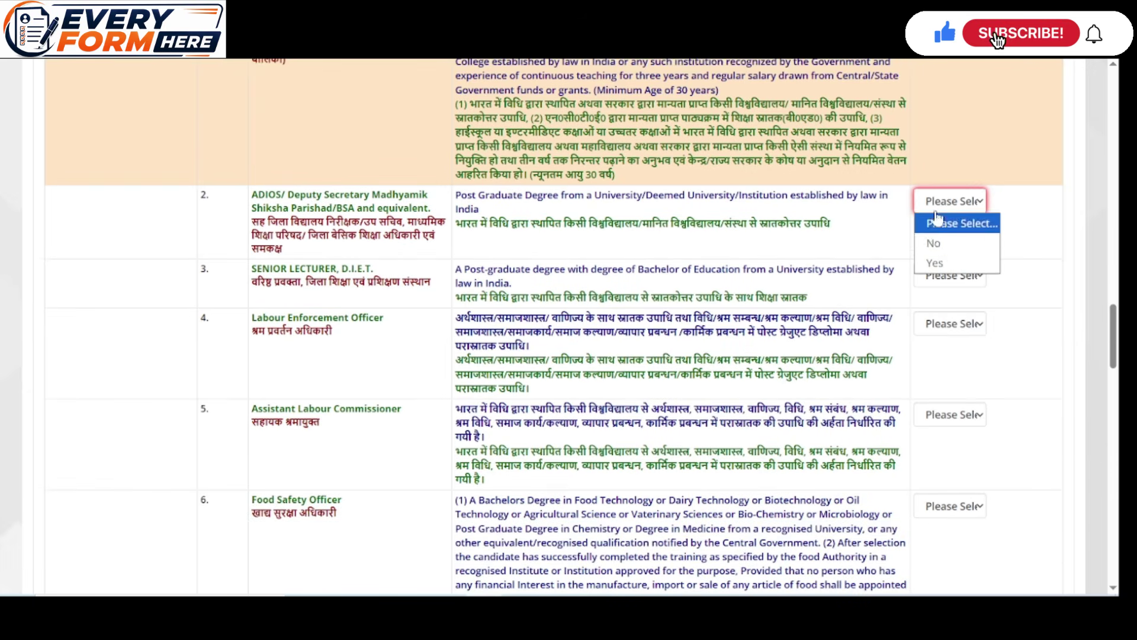
left_click(940, 244)
left_click(948, 277)
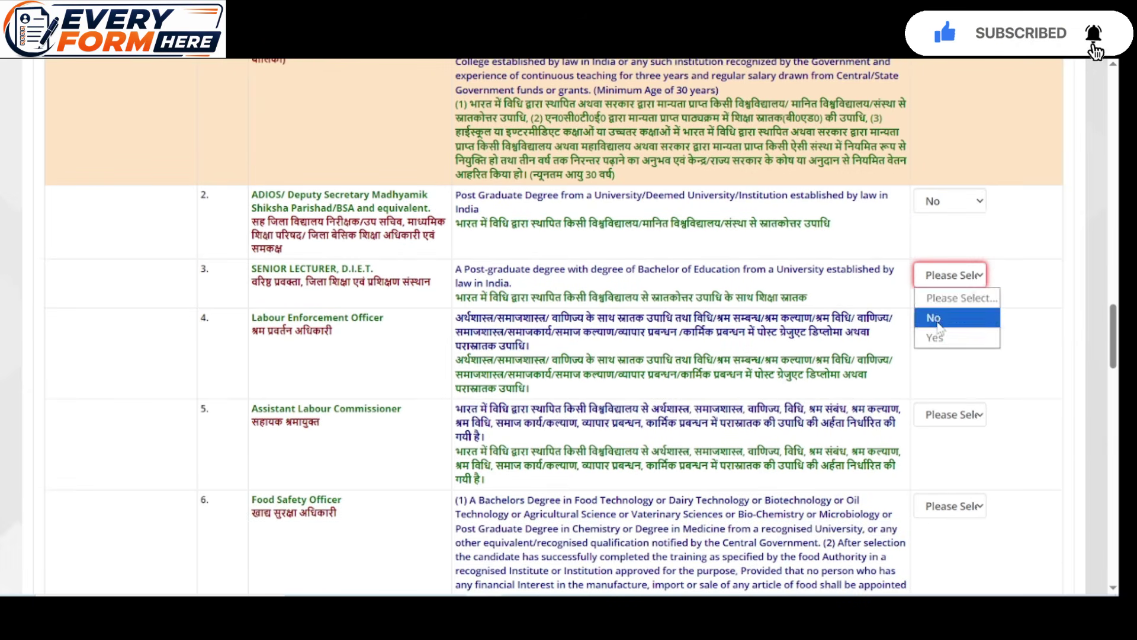
left_click(939, 318)
scroll(816, 245, "down", 2)
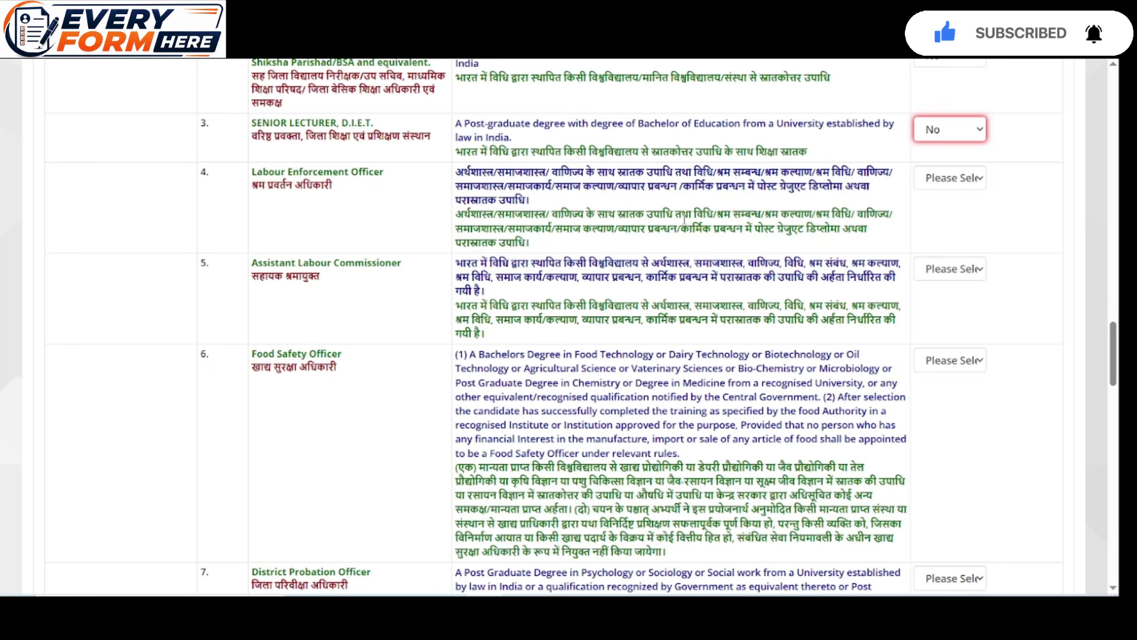
left_click(956, 184)
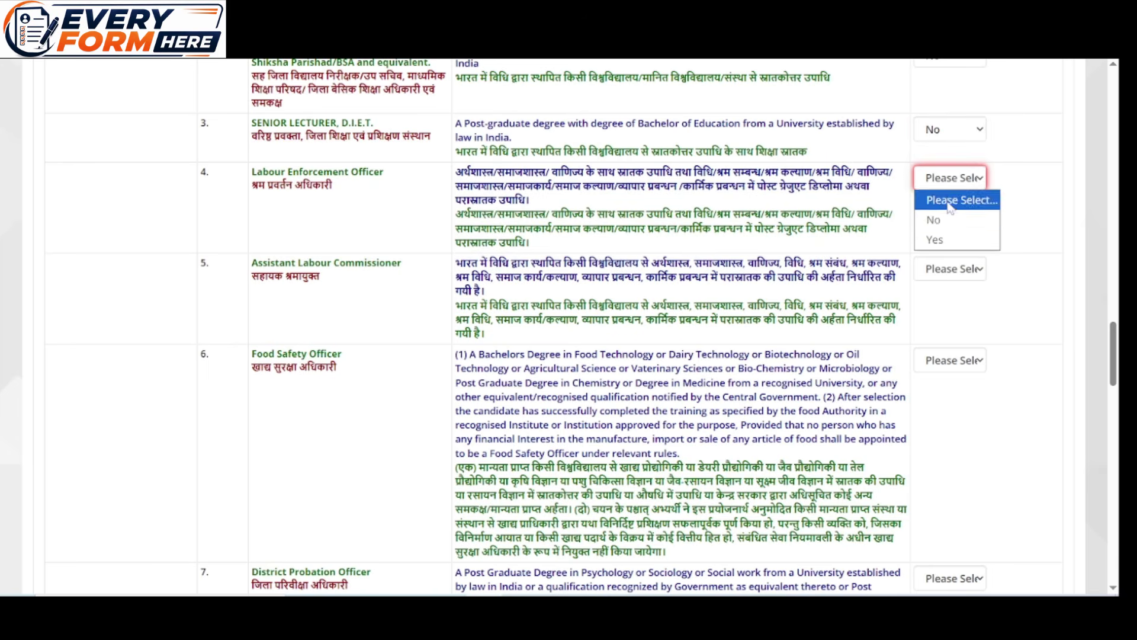
left_click(947, 218)
left_click(950, 270)
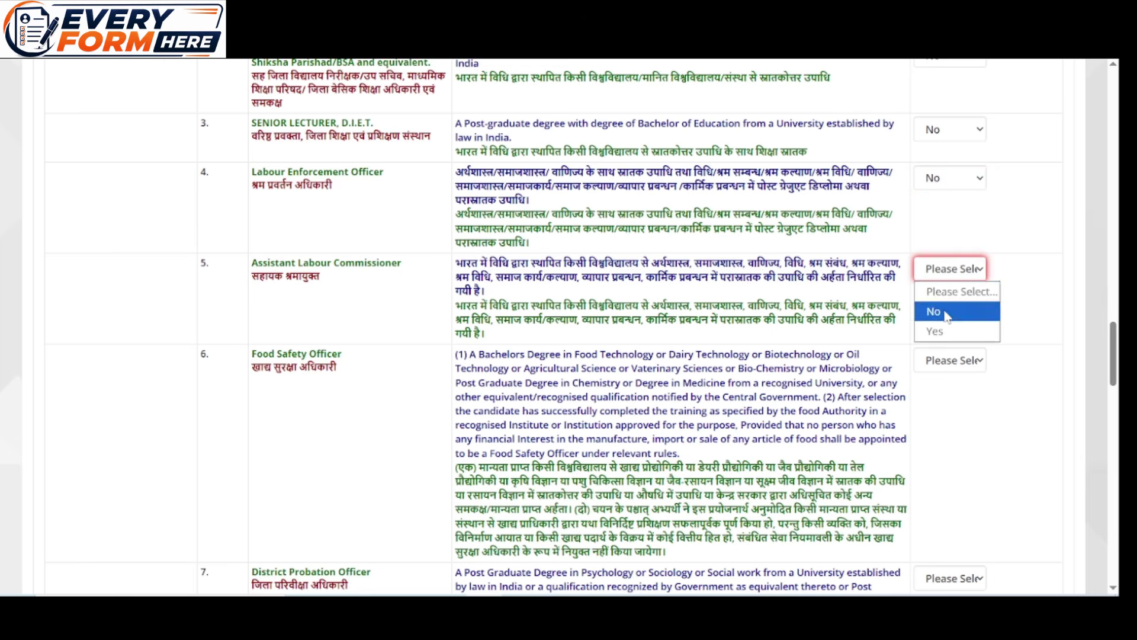
left_click(947, 310)
Answer No for Food Safety, District Probation, Legal Metrology Assistant Controller and OSD (Computer) posts
scroll(954, 260, "down", 2)
left_click(962, 226)
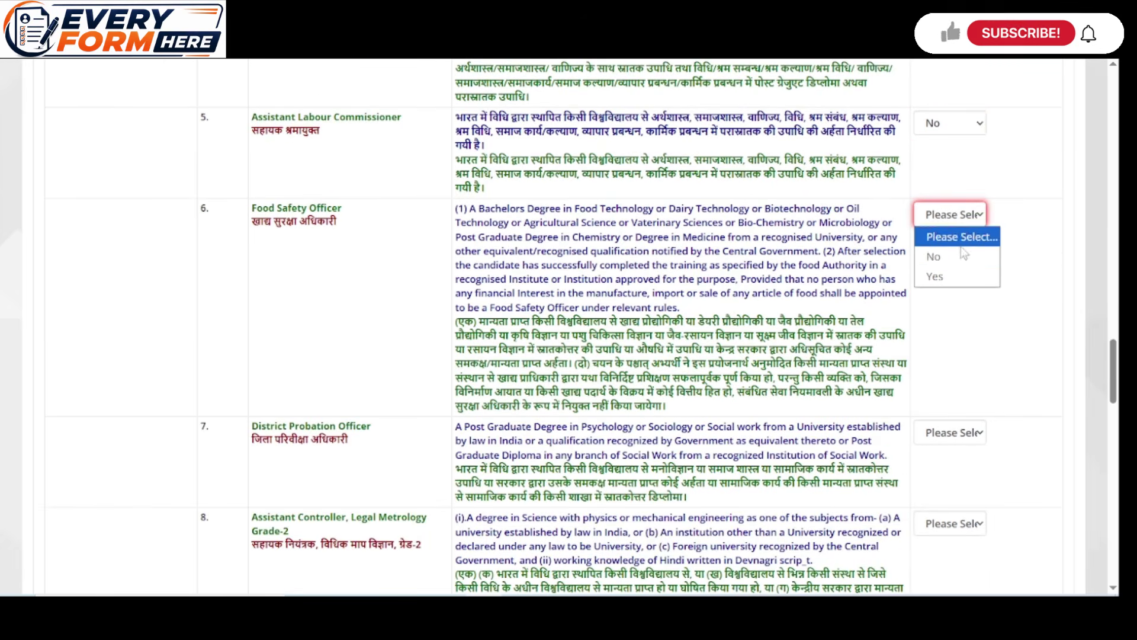
left_click(958, 254)
scroll(958, 254, "down", 1)
scroll(957, 253, "down", 3)
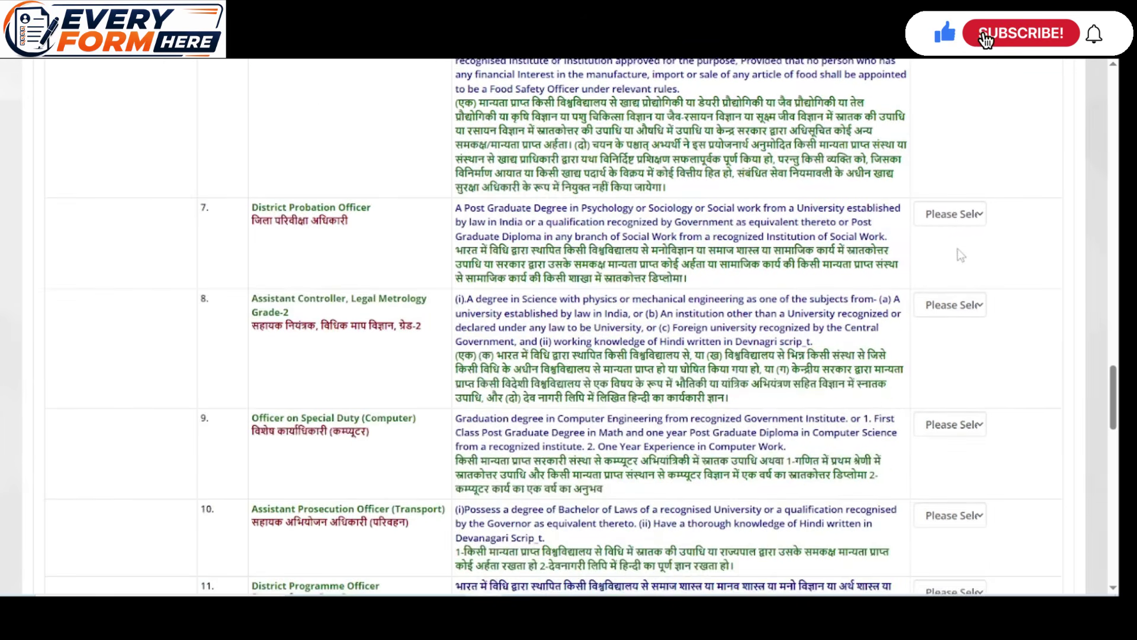
left_click(951, 209)
left_click(955, 249)
scroll(958, 255, "down", 2)
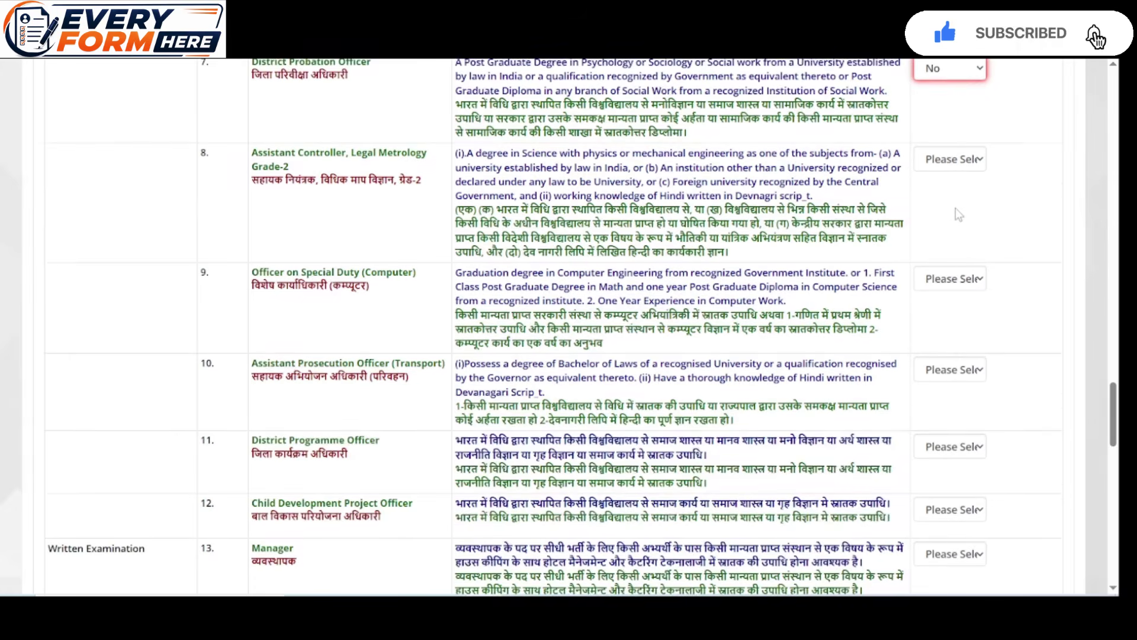
left_click(956, 173)
left_click(959, 221)
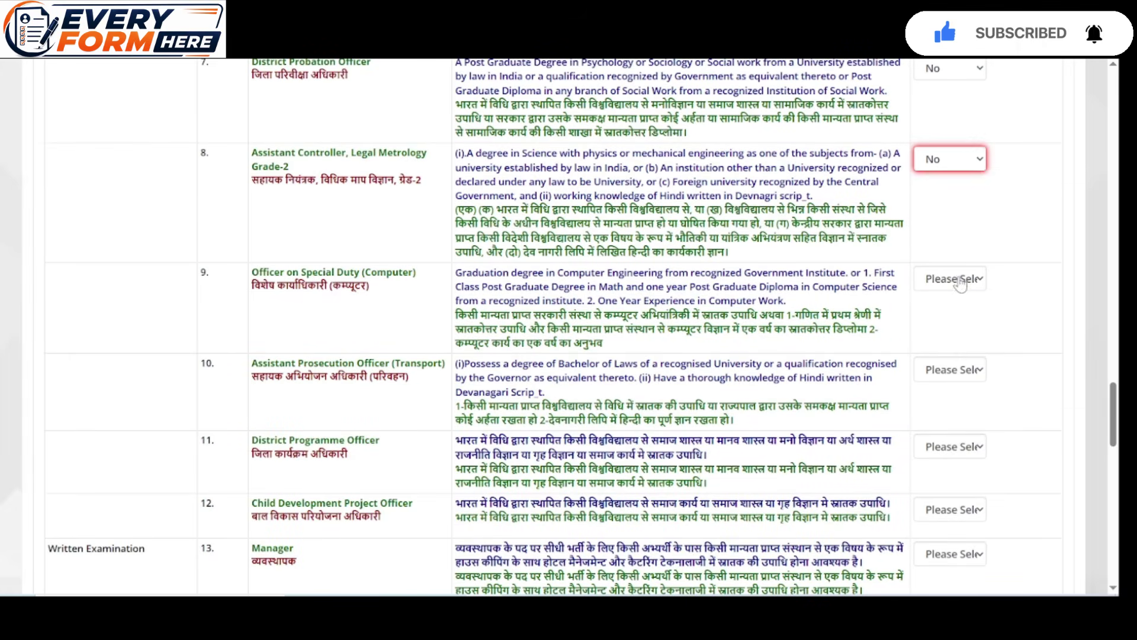
left_click(959, 280)
left_click(955, 321)
Answer No for Assistant Prosecution Officer (Transport), District Programme Officer, CDPO and Manager
scroll(955, 320, "down", 2)
left_click(953, 224)
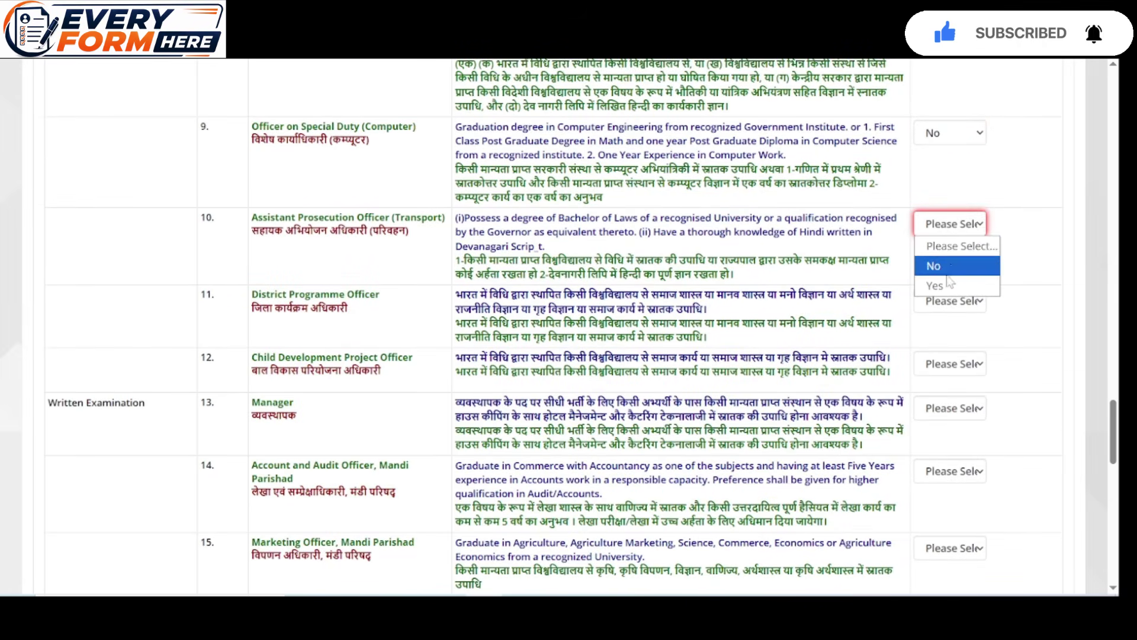
left_click(954, 266)
scroll(954, 266, "down", 1)
left_click(952, 232)
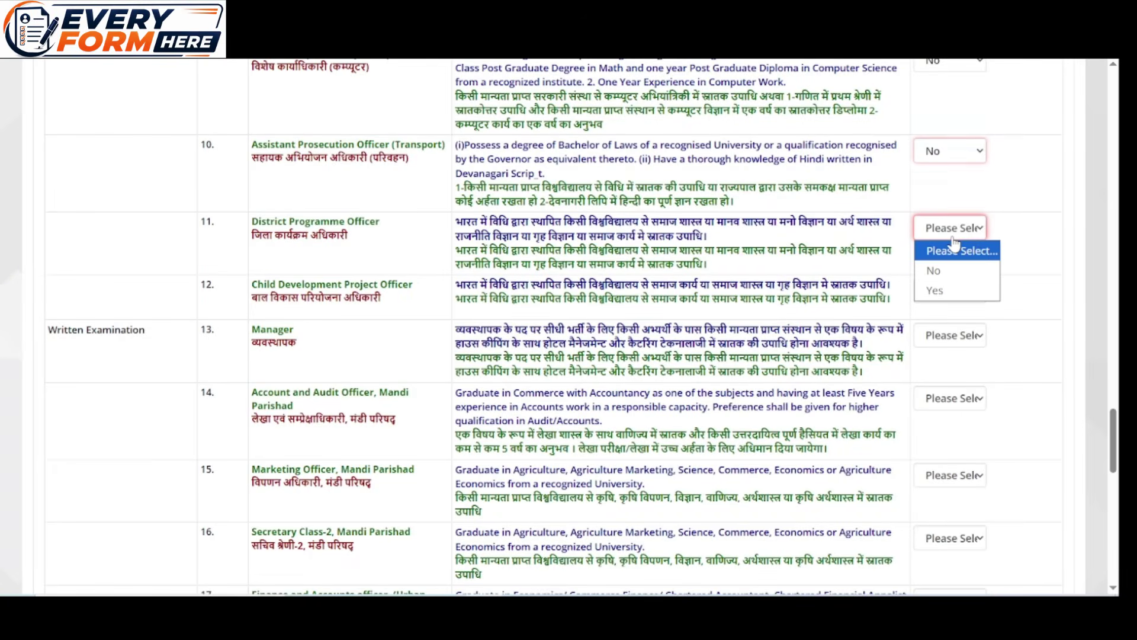
left_click(946, 271)
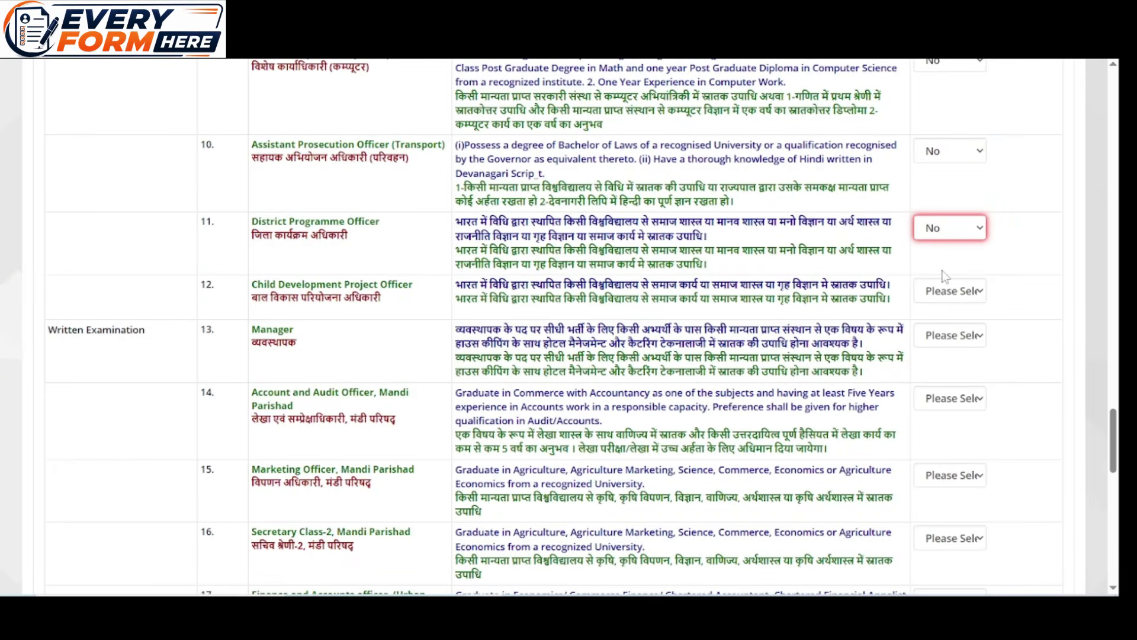
left_click(946, 291)
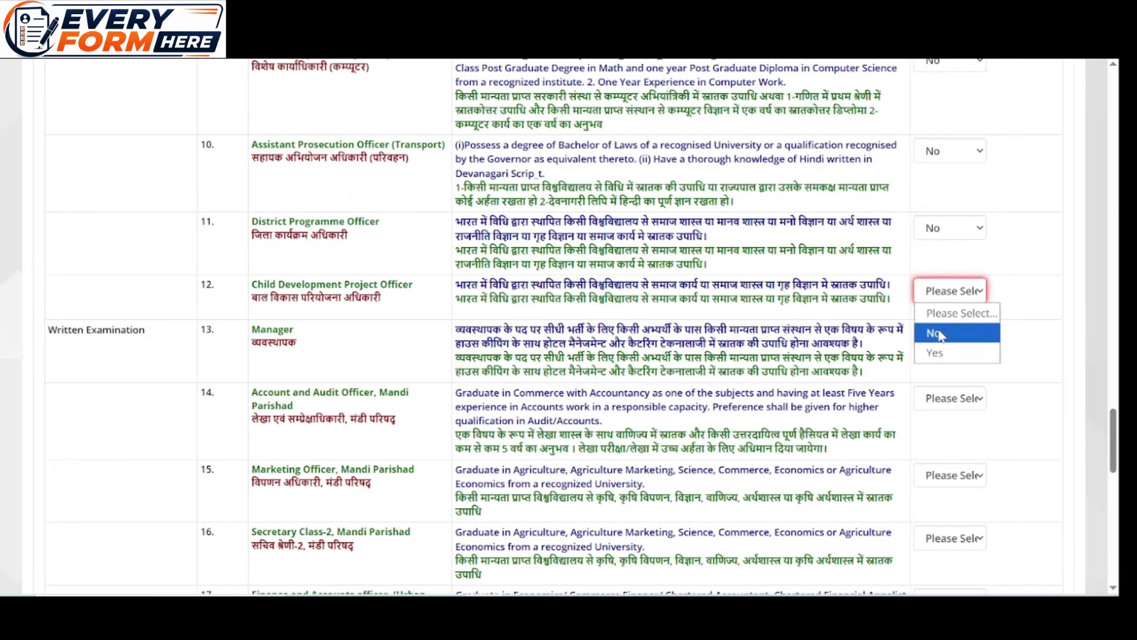
left_click(946, 333)
scroll(943, 318, "down", 2)
left_click(947, 189)
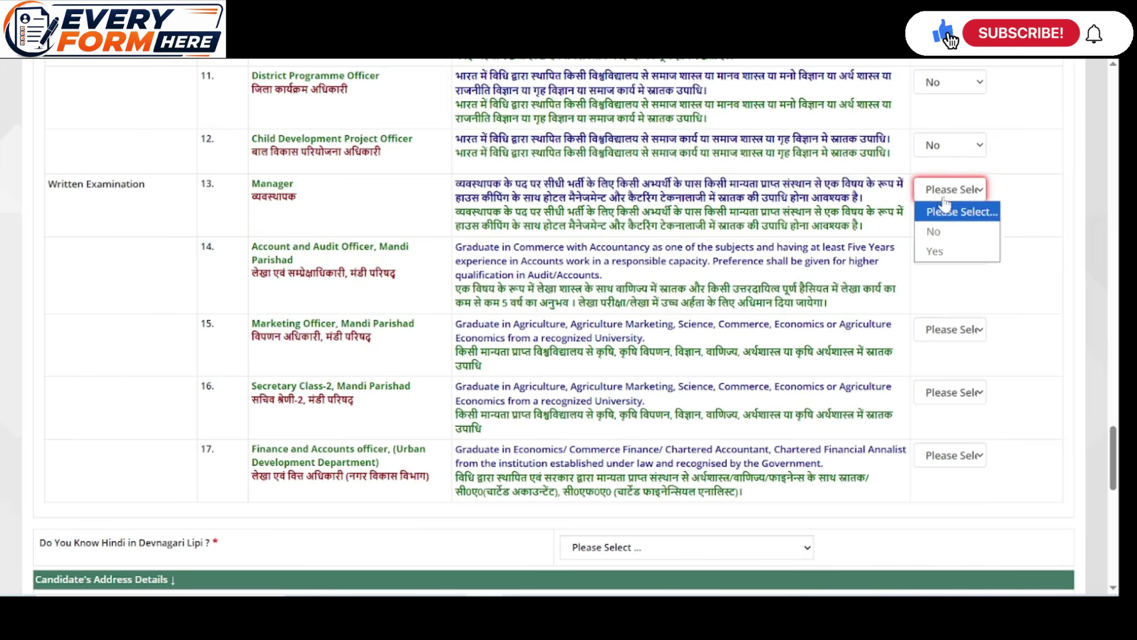
left_click(943, 231)
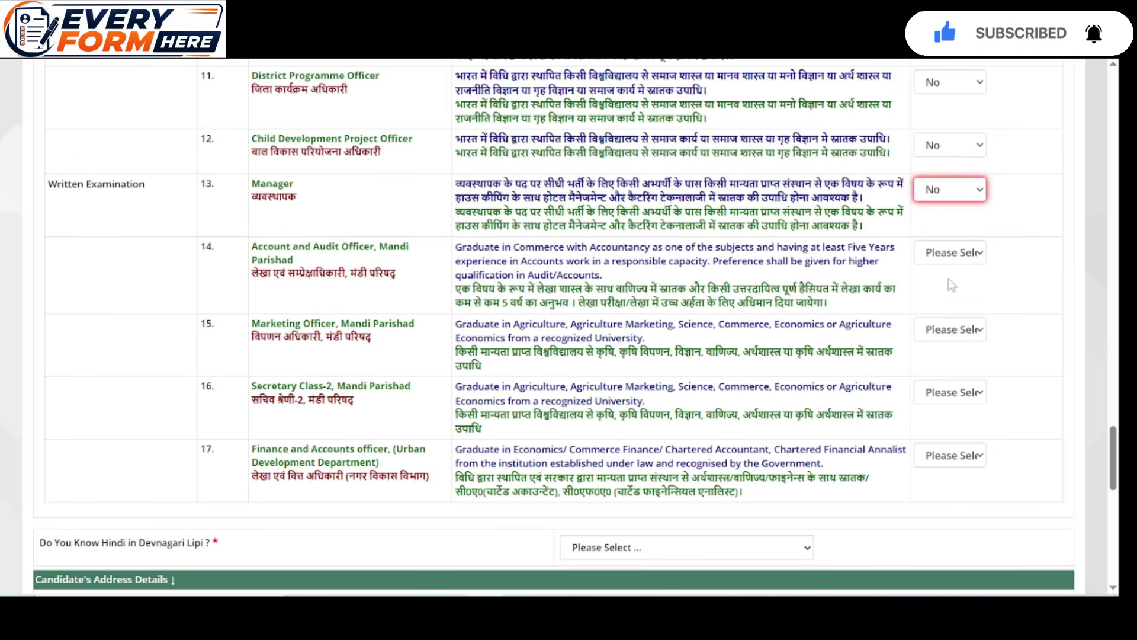
Answer No for Account and Audit, Marketing Officer, Secretary Class-2 and Finance and Accounts Officer
left_click(951, 253)
left_click(930, 294)
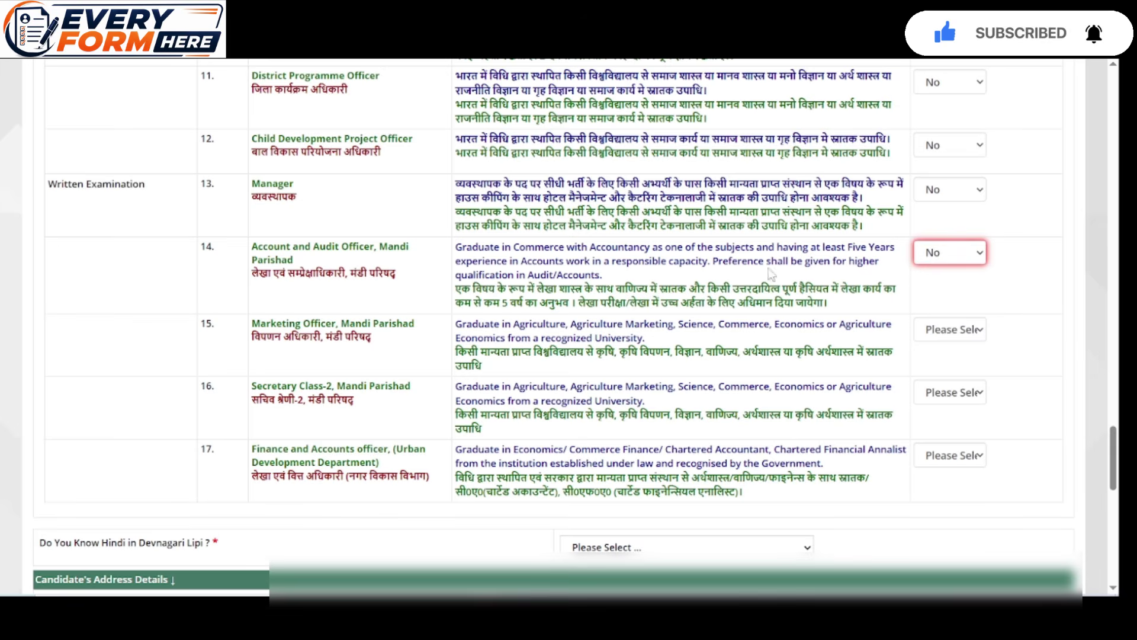
scroll(930, 296, "down", 2)
left_click(924, 257)
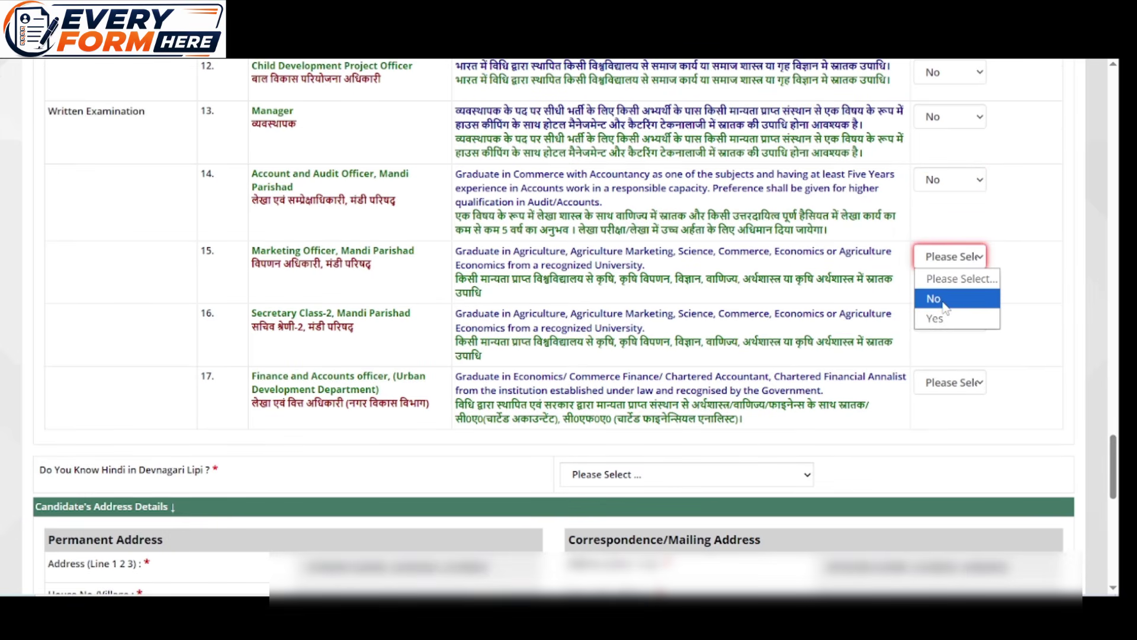
left_click(929, 296)
left_click(955, 320)
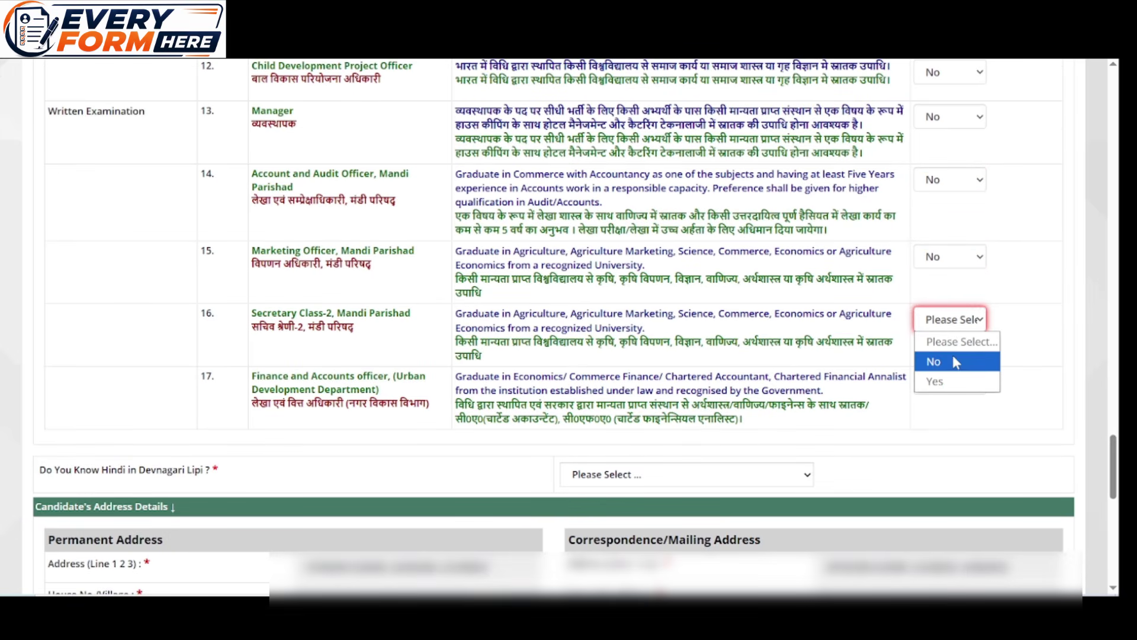
left_click(948, 361)
left_click_drag(947, 361, 950, 379)
left_click(951, 383)
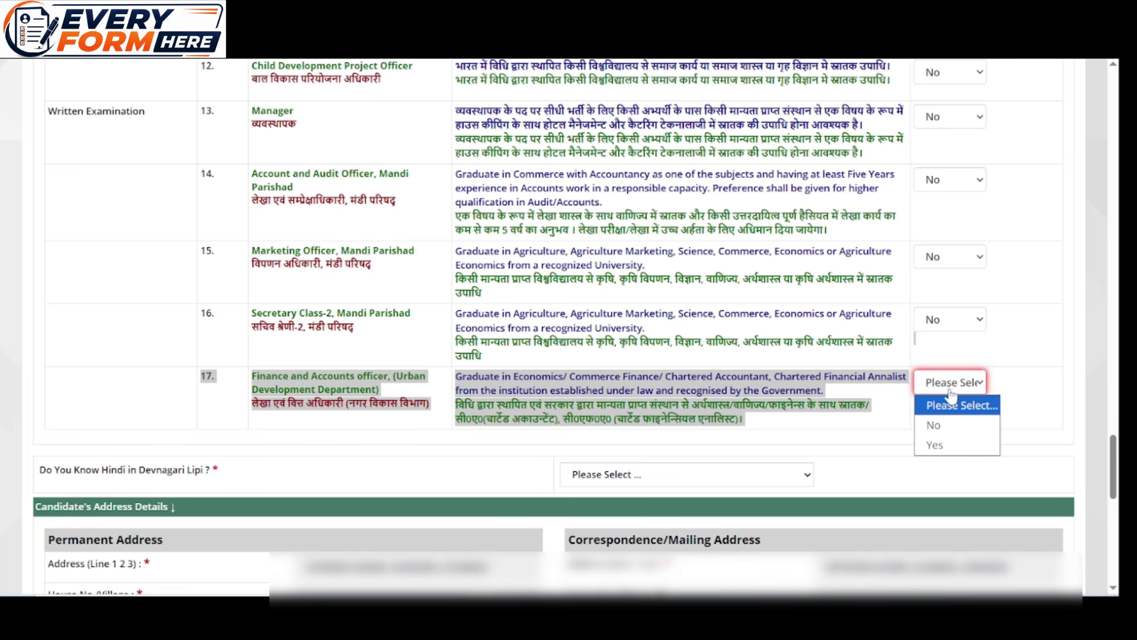
left_click(945, 423)
left_click(1060, 356)
scroll(905, 313, "down", 2)
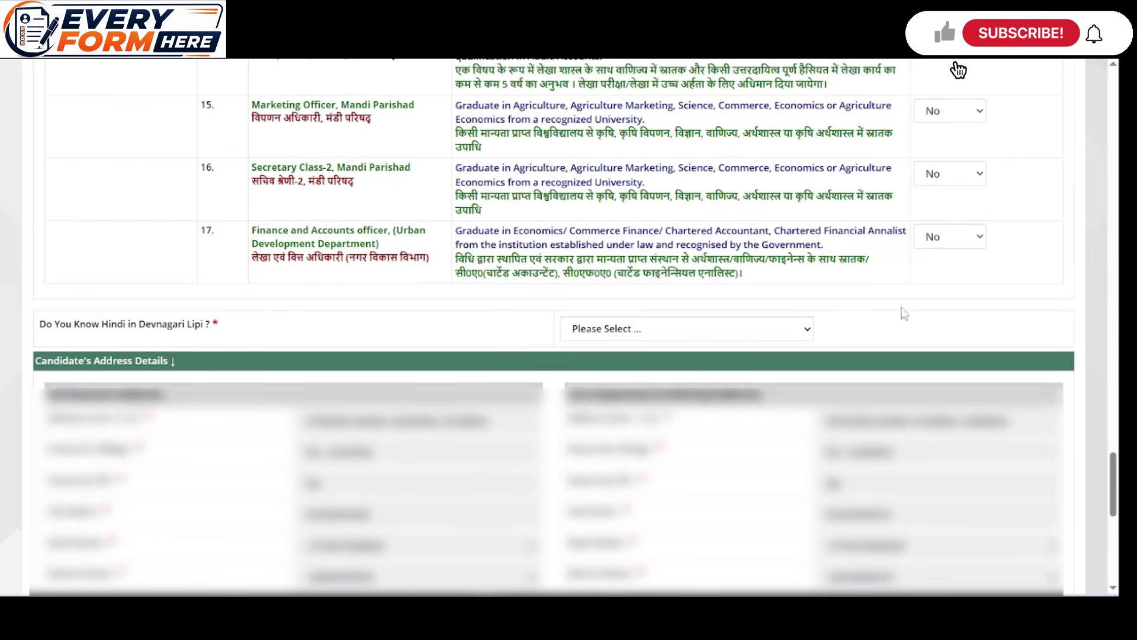
Accept the declaration by answering Yes
scroll(905, 314, "down", 4)
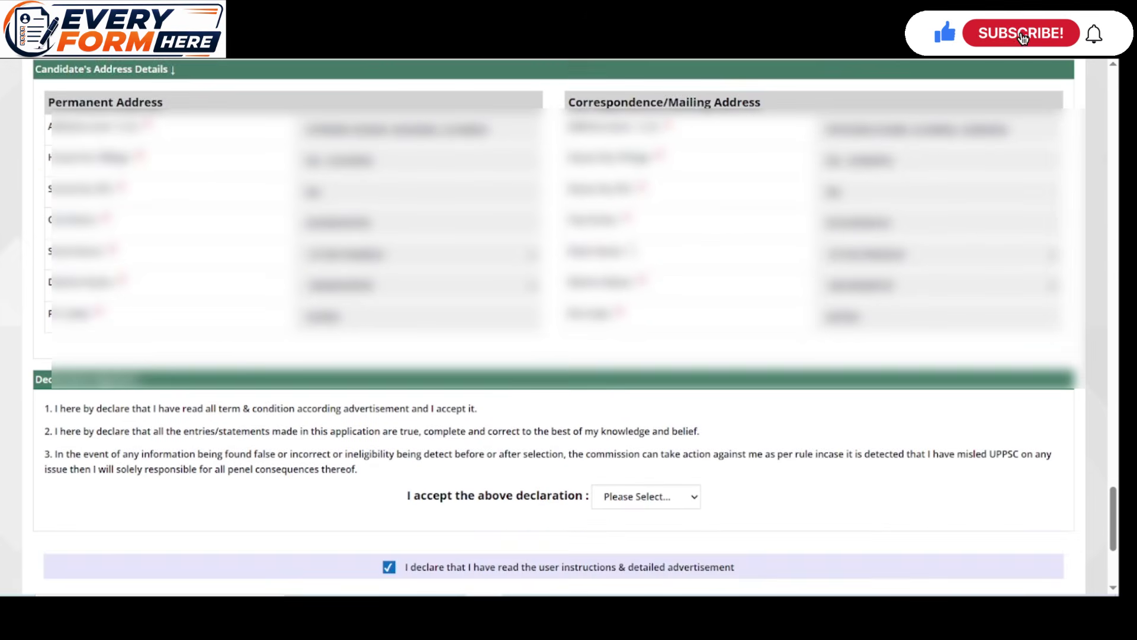
scroll(630, 247, "down", 2)
scroll(637, 285, "down", 1)
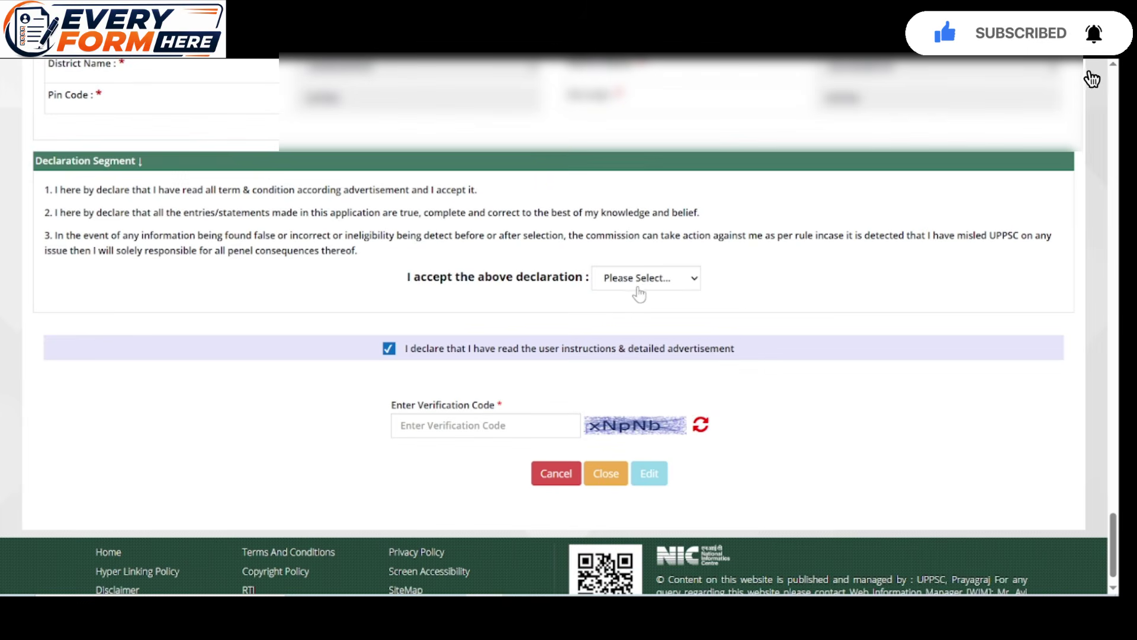
left_click(643, 279)
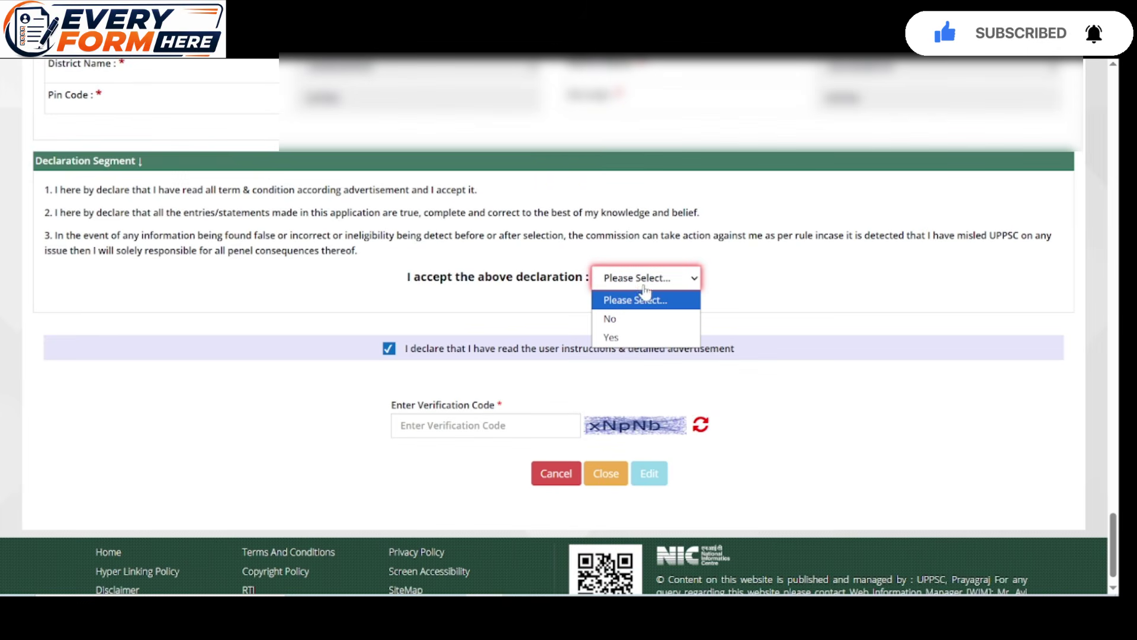
left_click(610, 337)
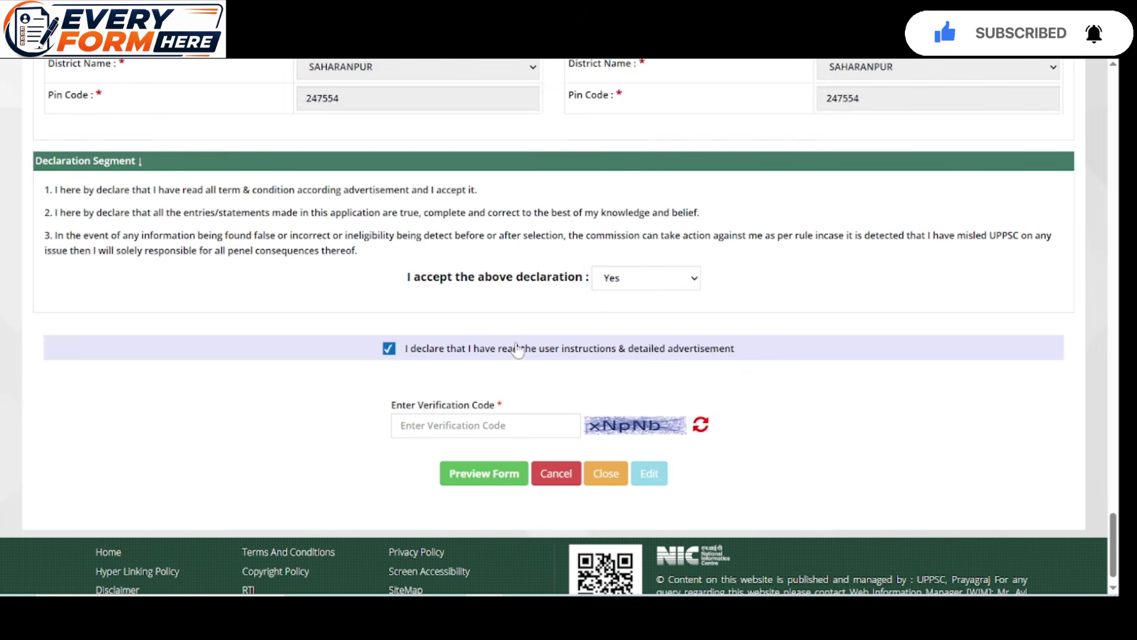
scroll(518, 349, "down", 1)
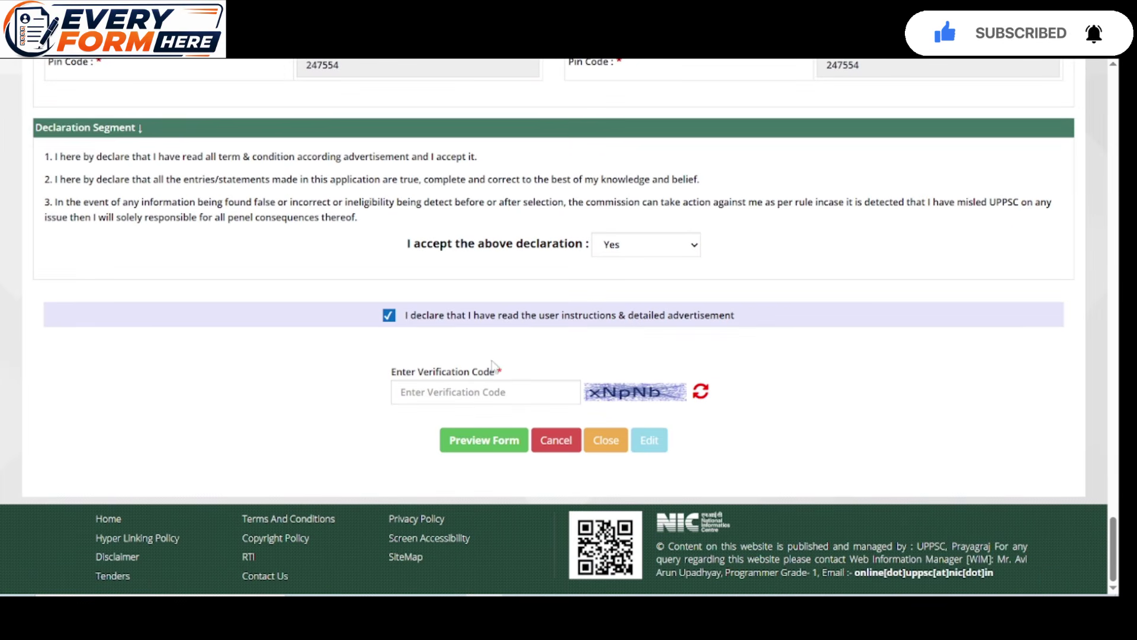
Enter the verification code and request the form preview
left_click(456, 391)
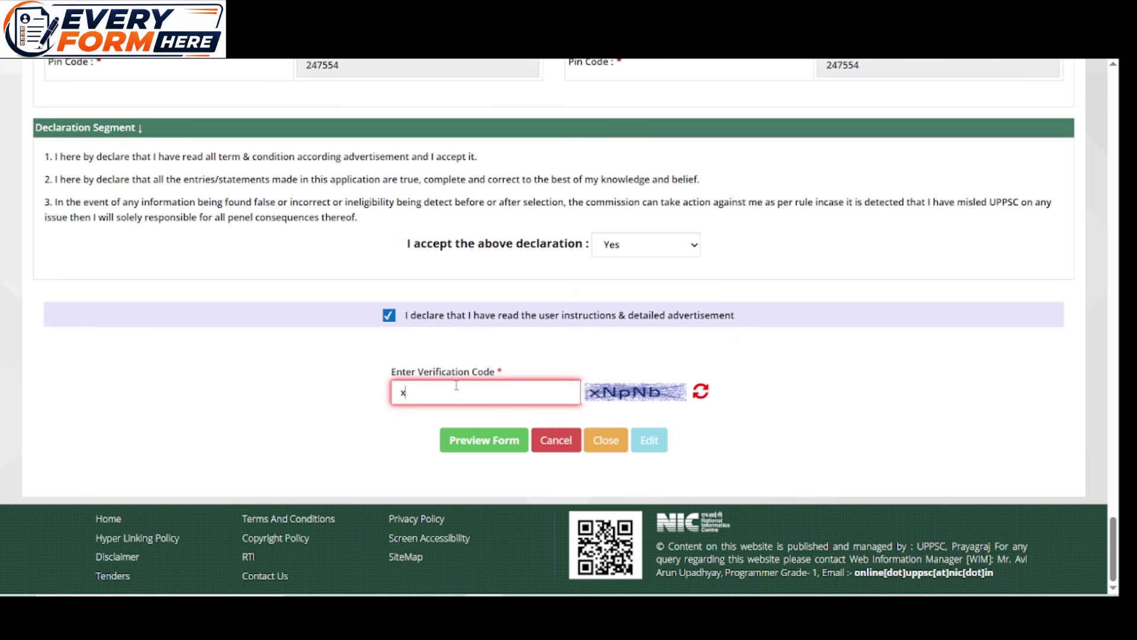
type("xN")
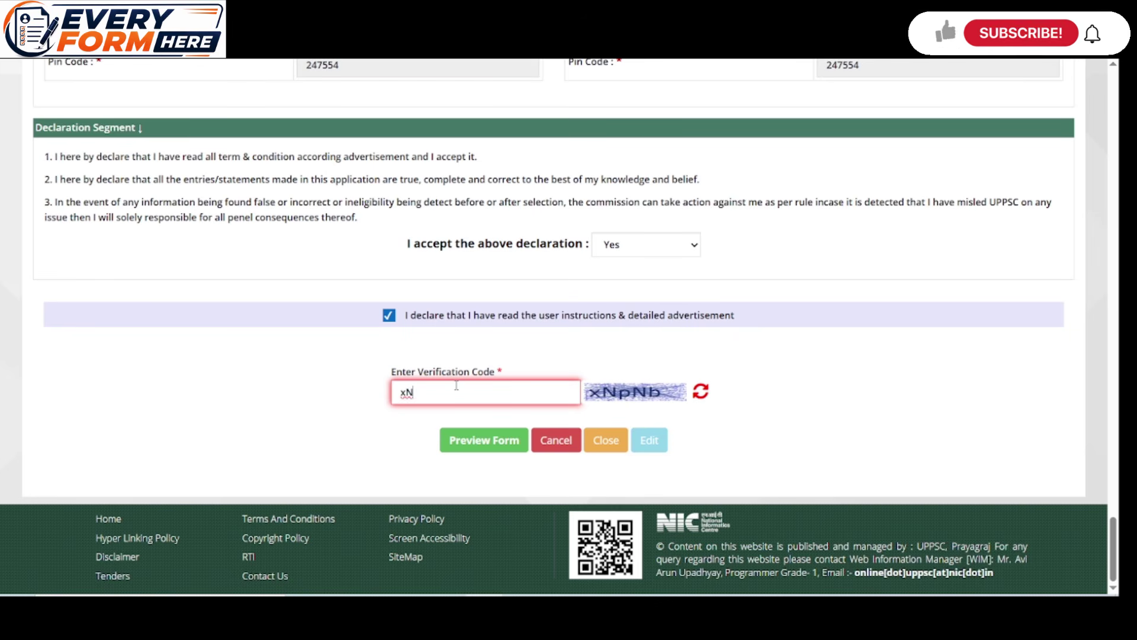
type("pNb")
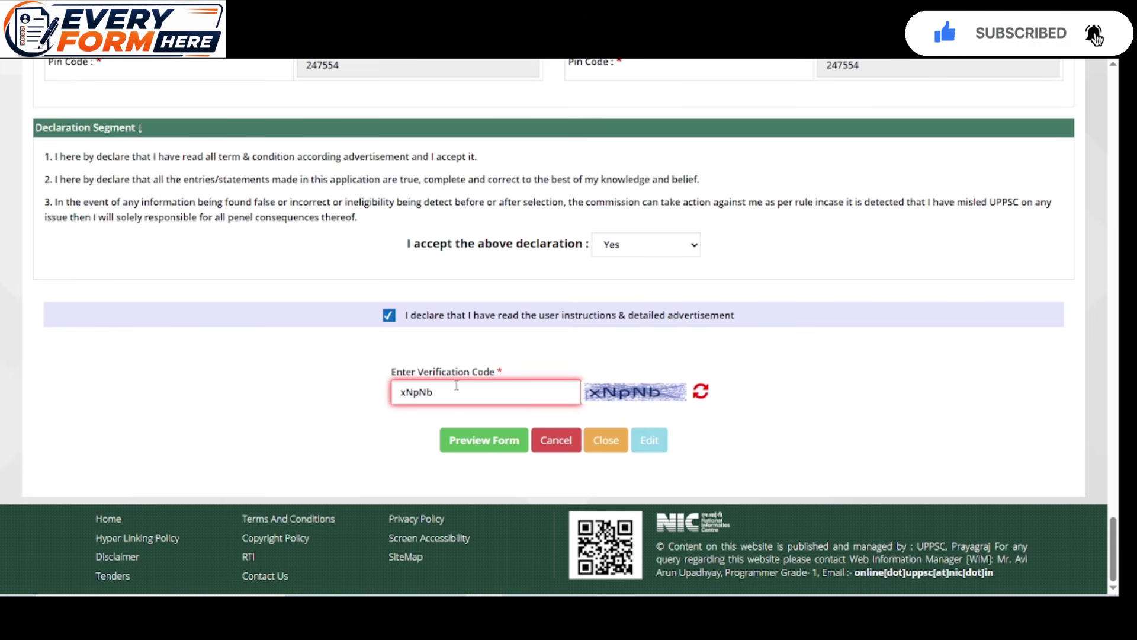
left_click(509, 451)
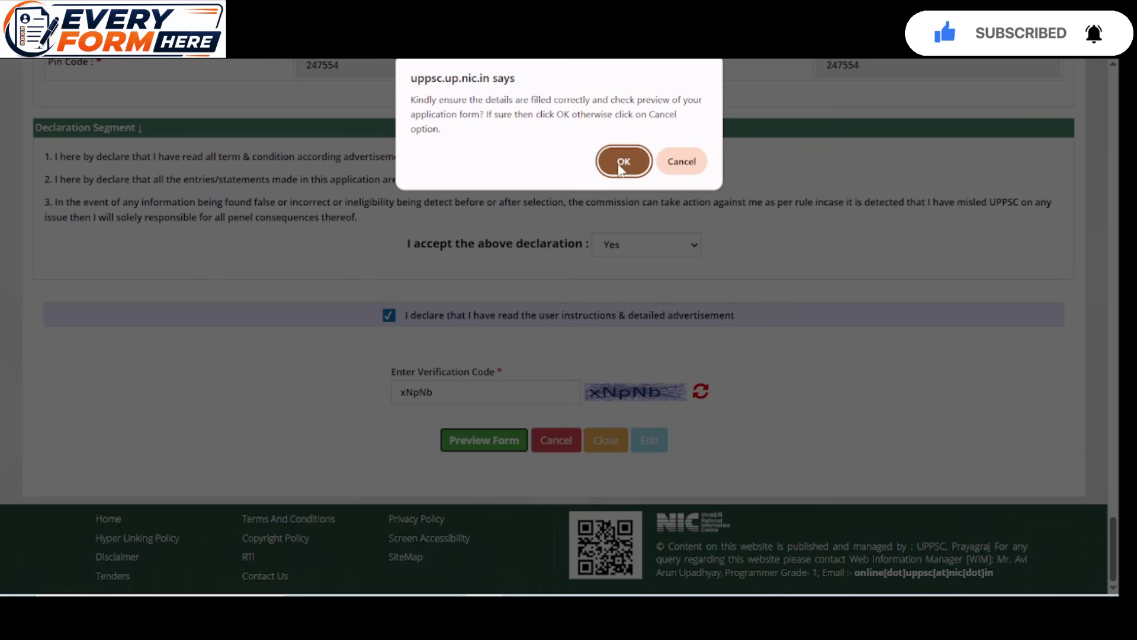
left_click(624, 161)
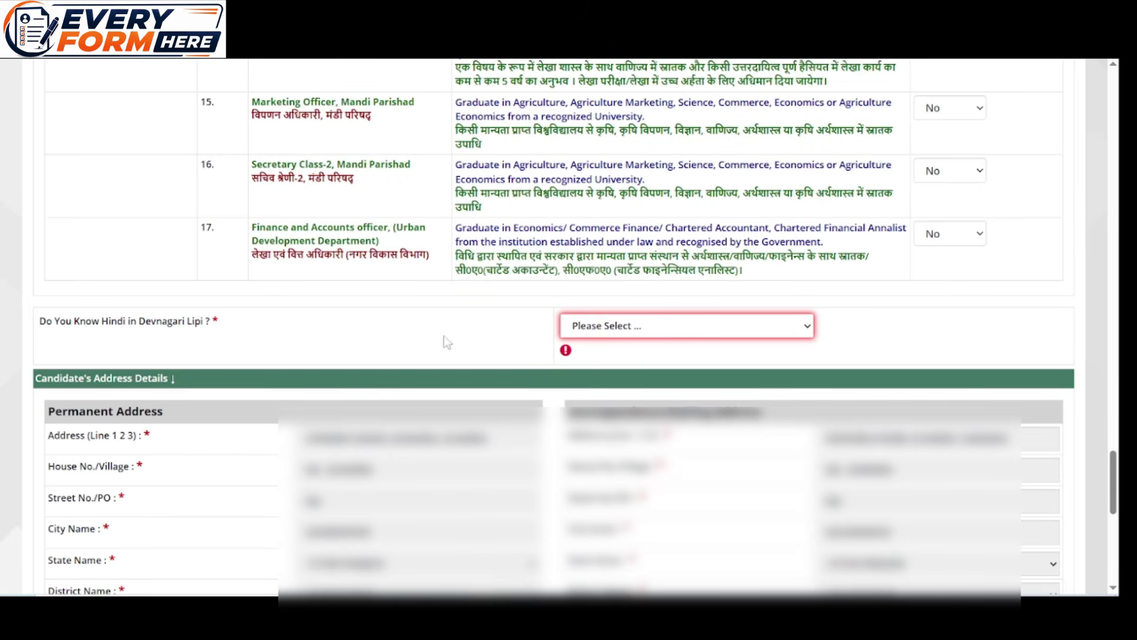
Answer Yes to knowing Hindi in Devnagari Lipi, then preview the form again
left_click(644, 326)
left_click(629, 367)
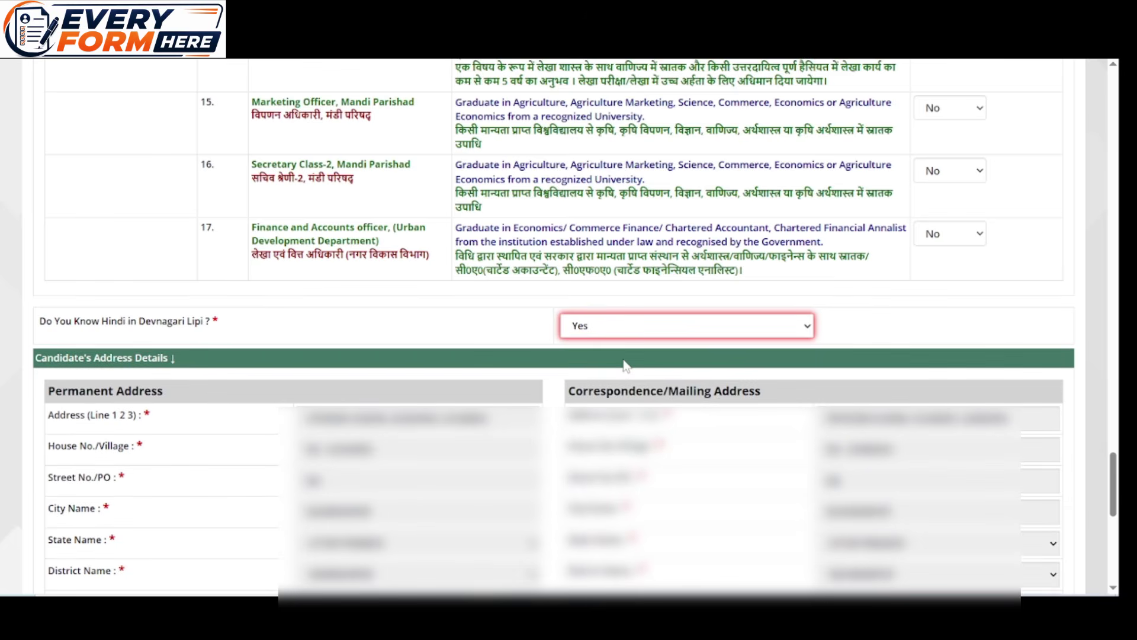
scroll(625, 364, "down", 9)
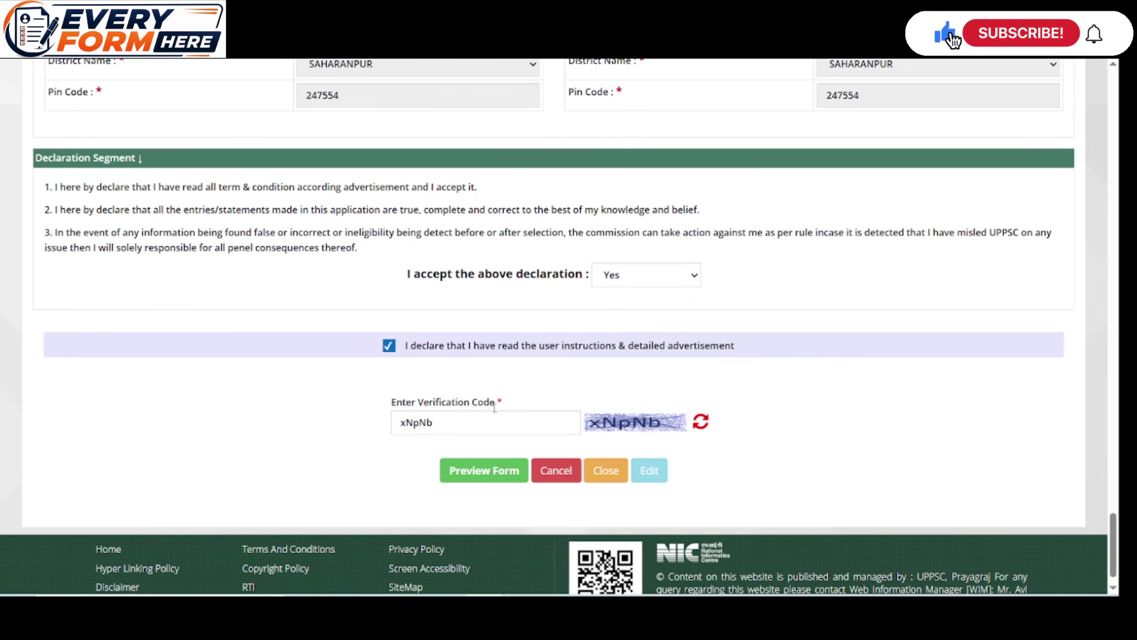
left_click(502, 472)
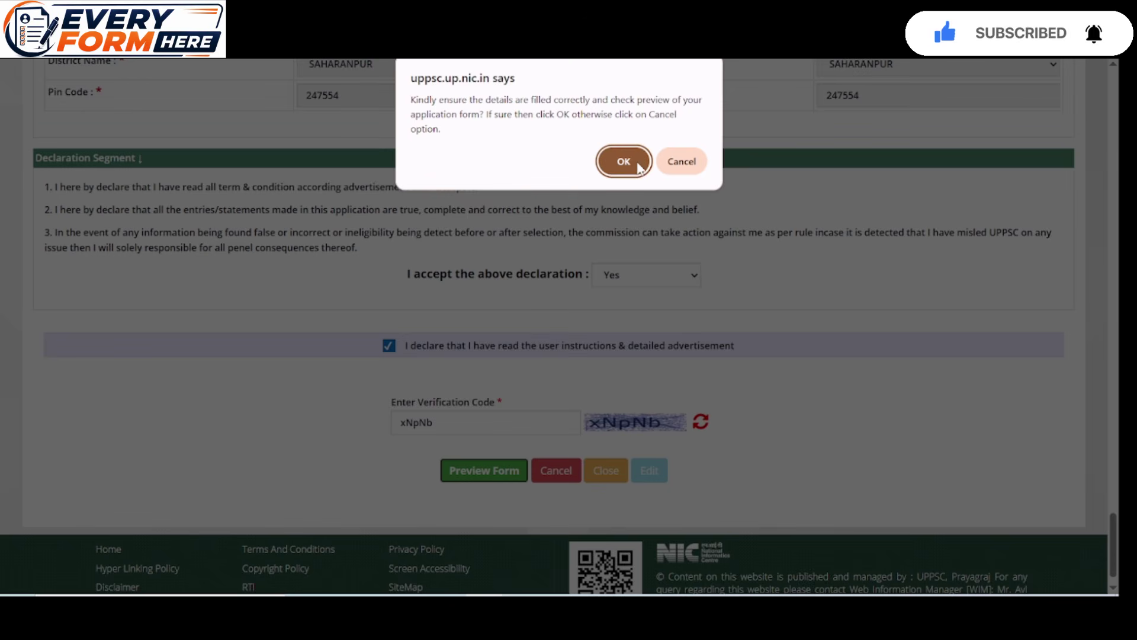
left_click(637, 165)
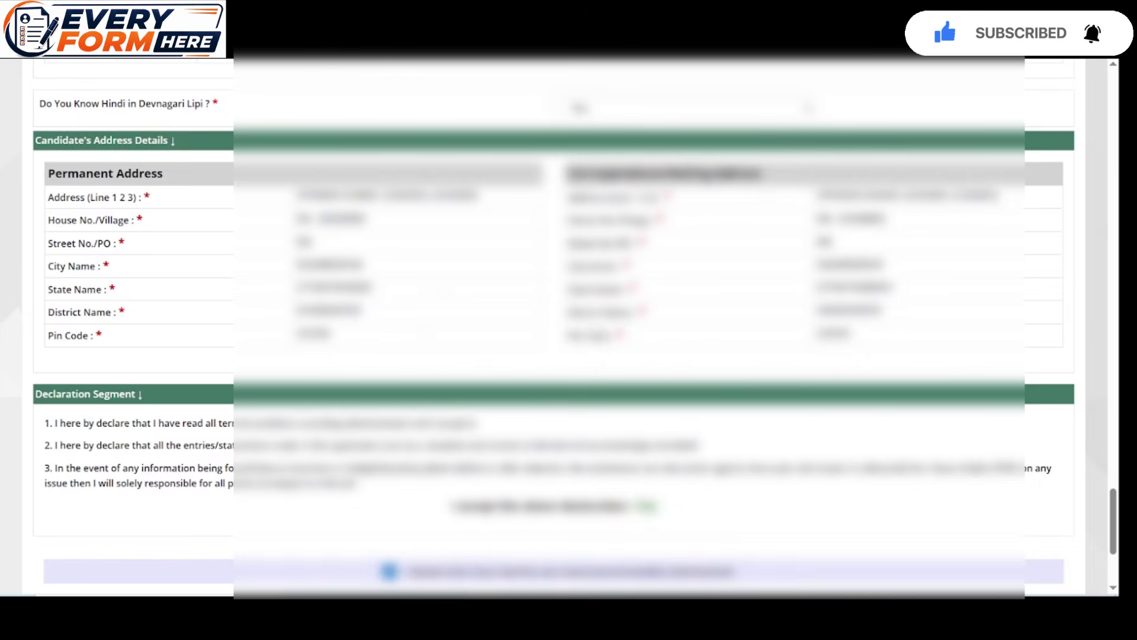
scroll(597, 342, "up", 10)
scroll(597, 343, "down", 5)
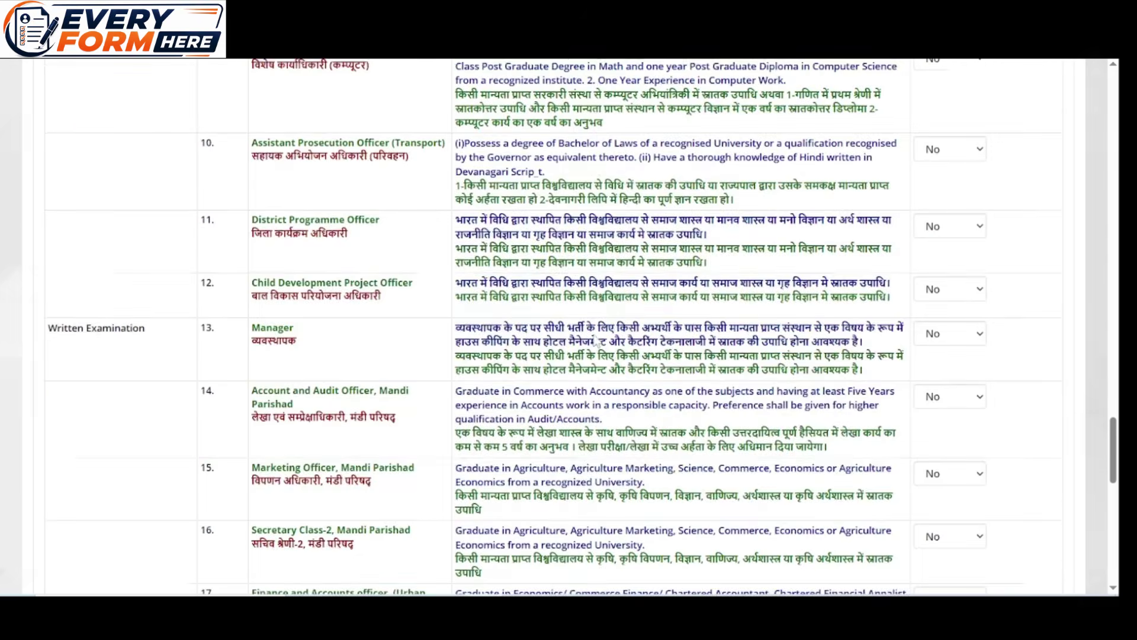
scroll(599, 343, "down", 10)
scroll(596, 335, "down", 4)
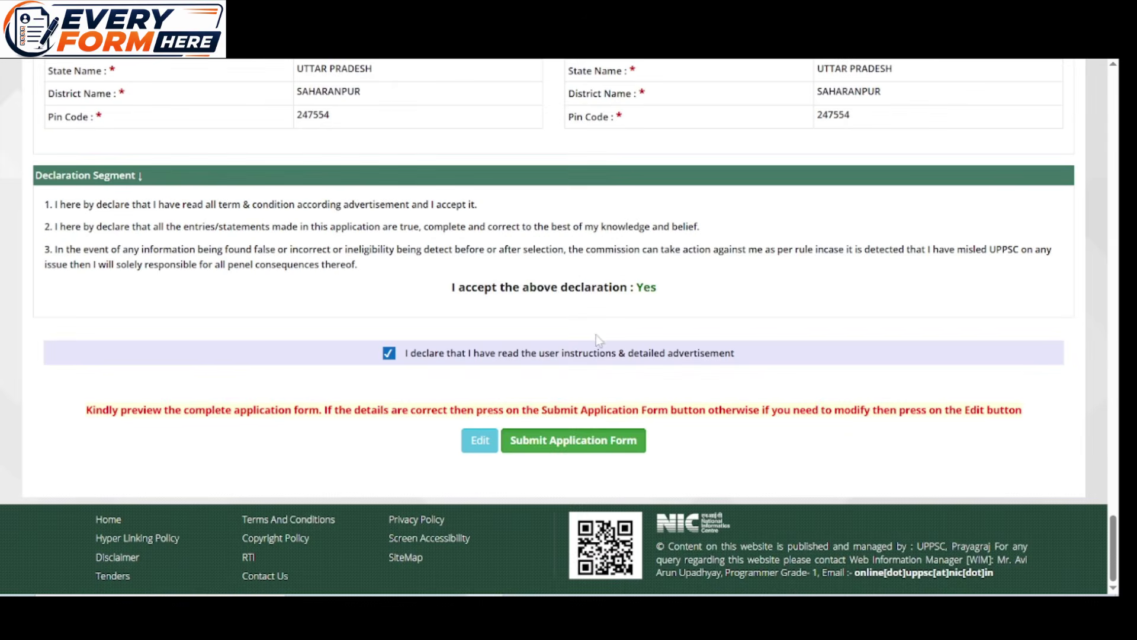
Submit the application, choose No for immediate payment, then proceed to pay the 125 fee
left_click(597, 445)
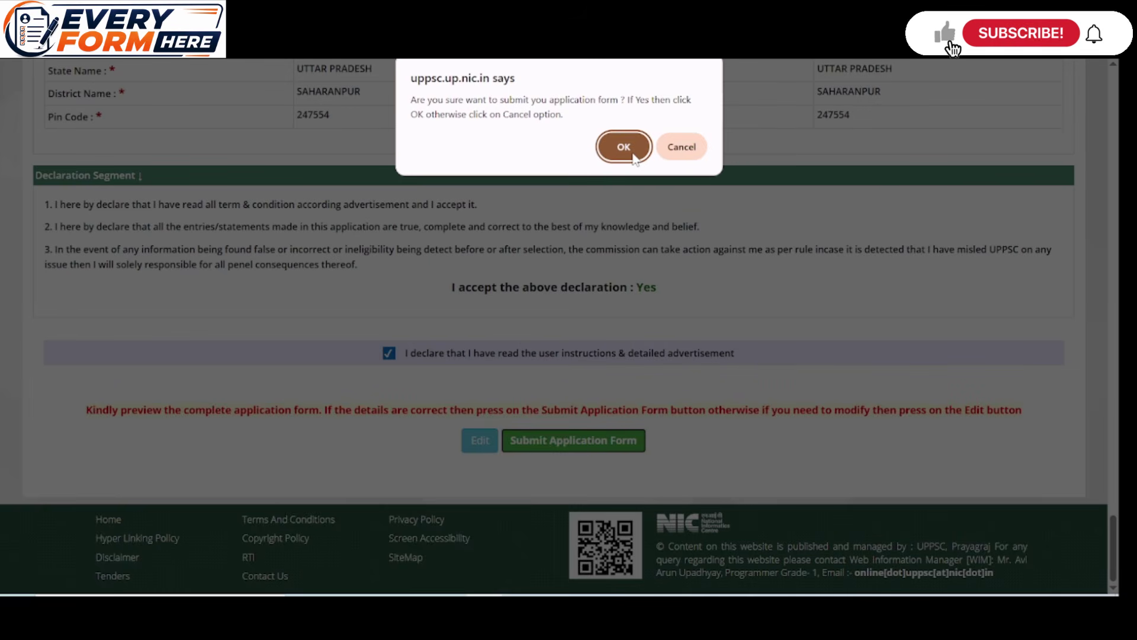
key("Return")
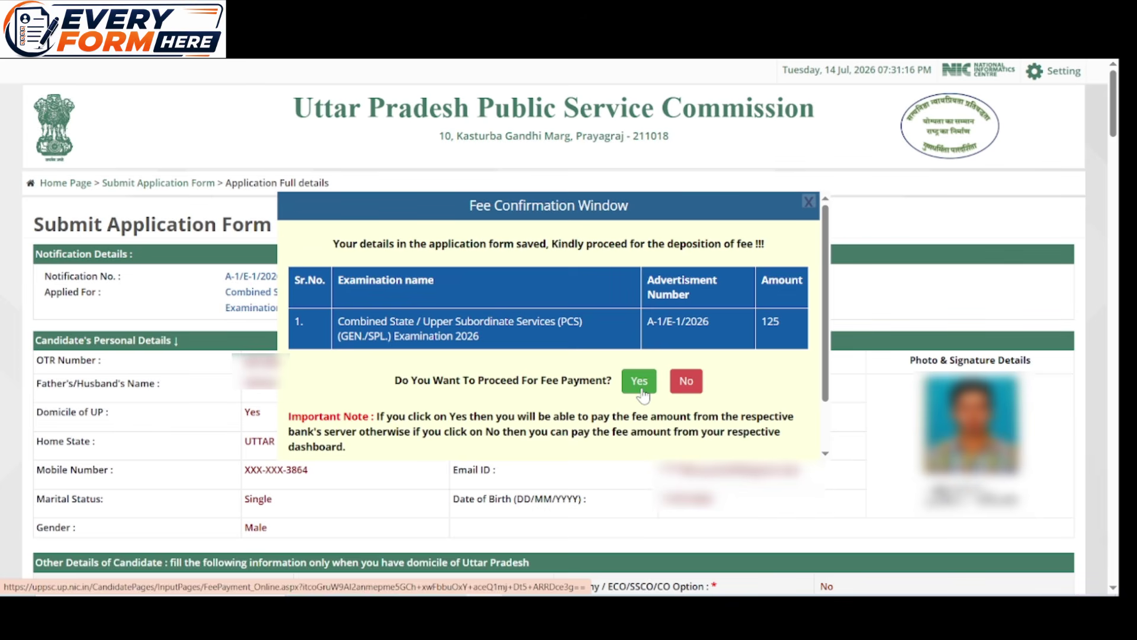
left_click(688, 383)
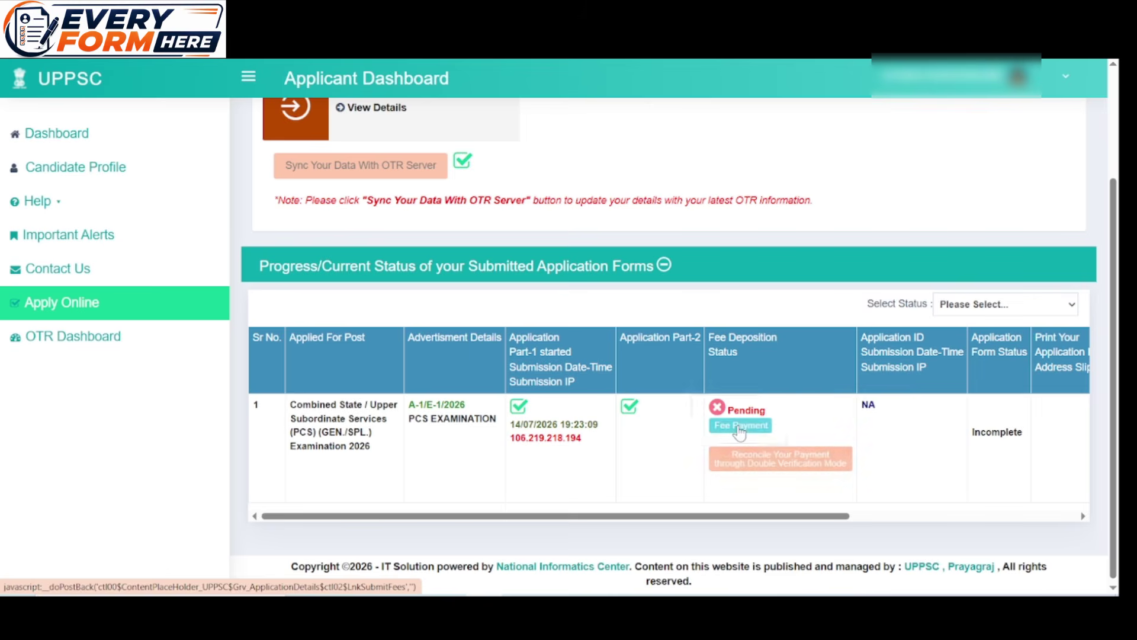
left_click(739, 427)
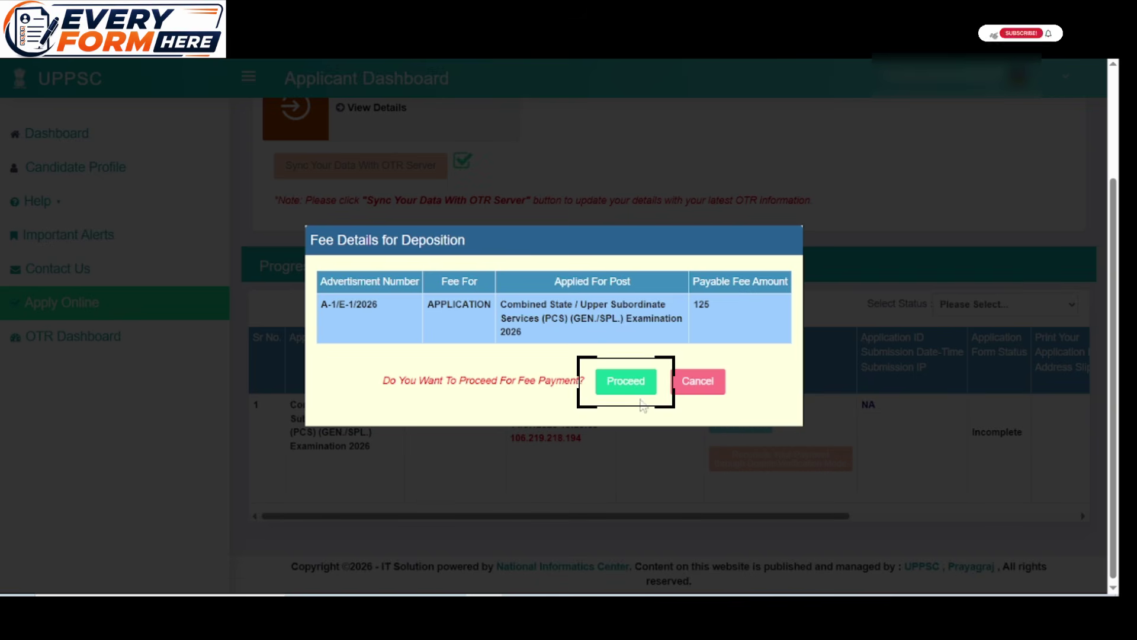
left_click(613, 386)
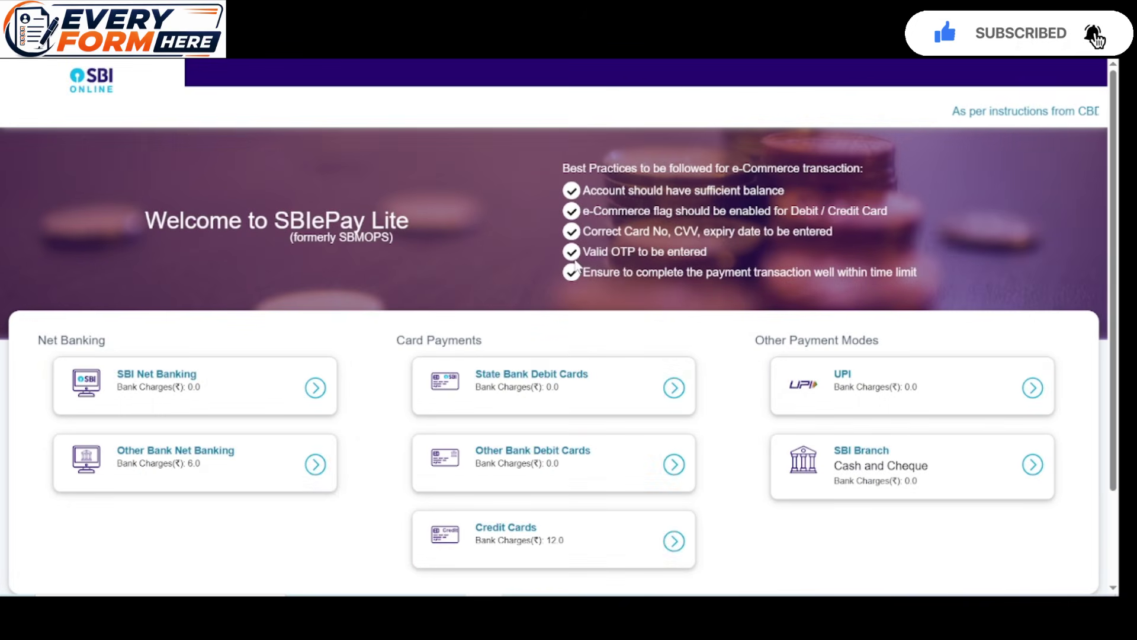
Choose UPI, confirm the payment details and complete the QR code payment
left_click(1034, 388)
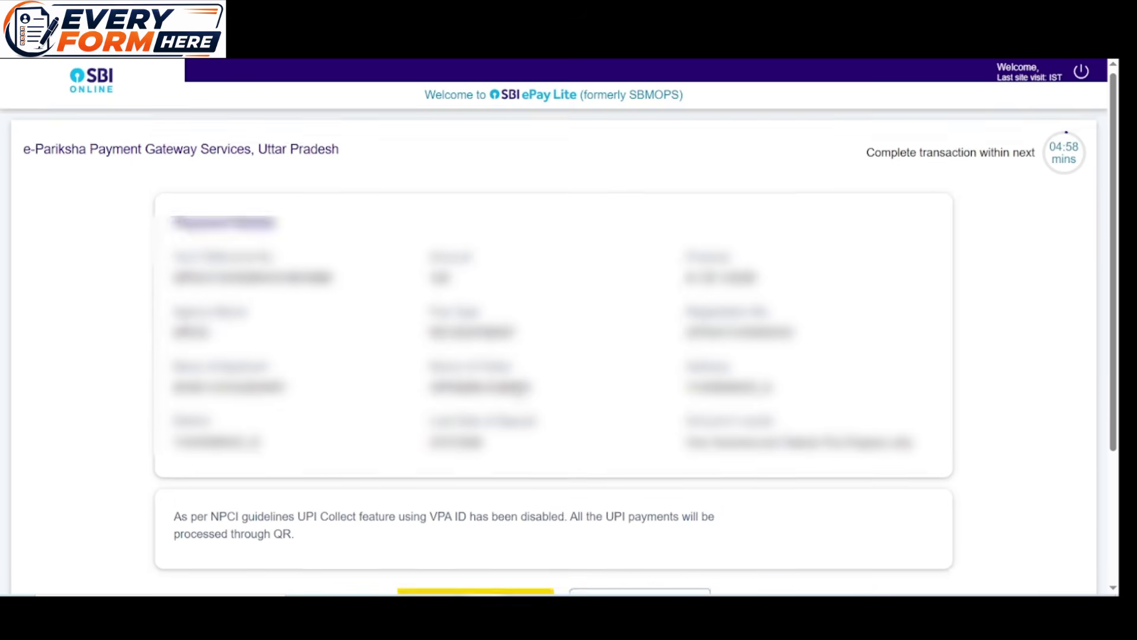
scroll(514, 388, "down", 3)
left_click(474, 458)
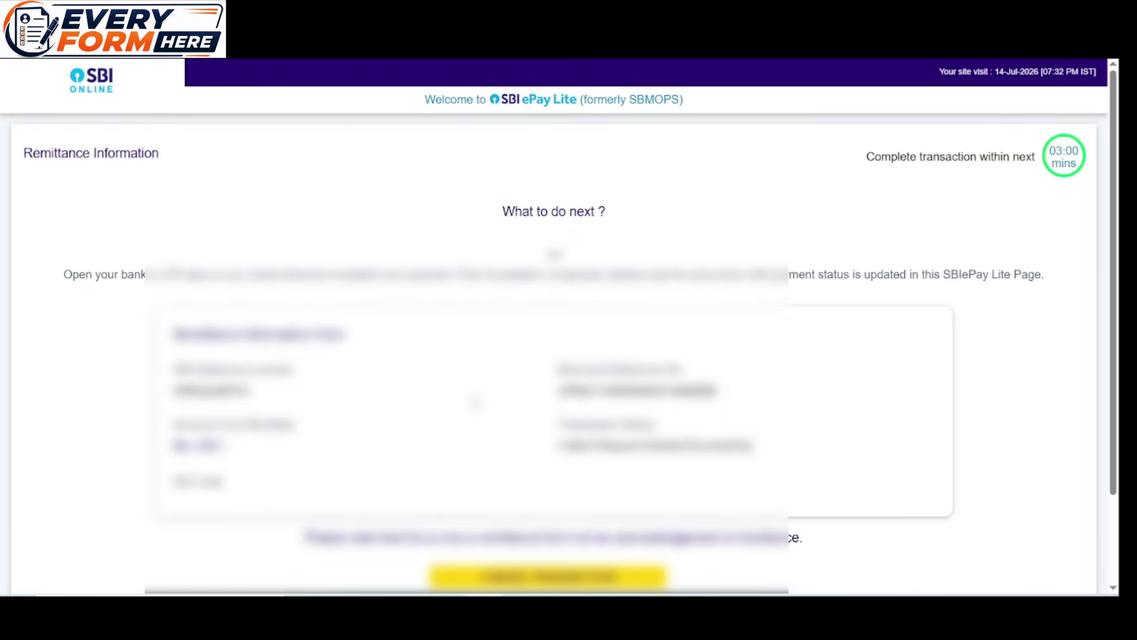
scroll(476, 403, "down", 3)
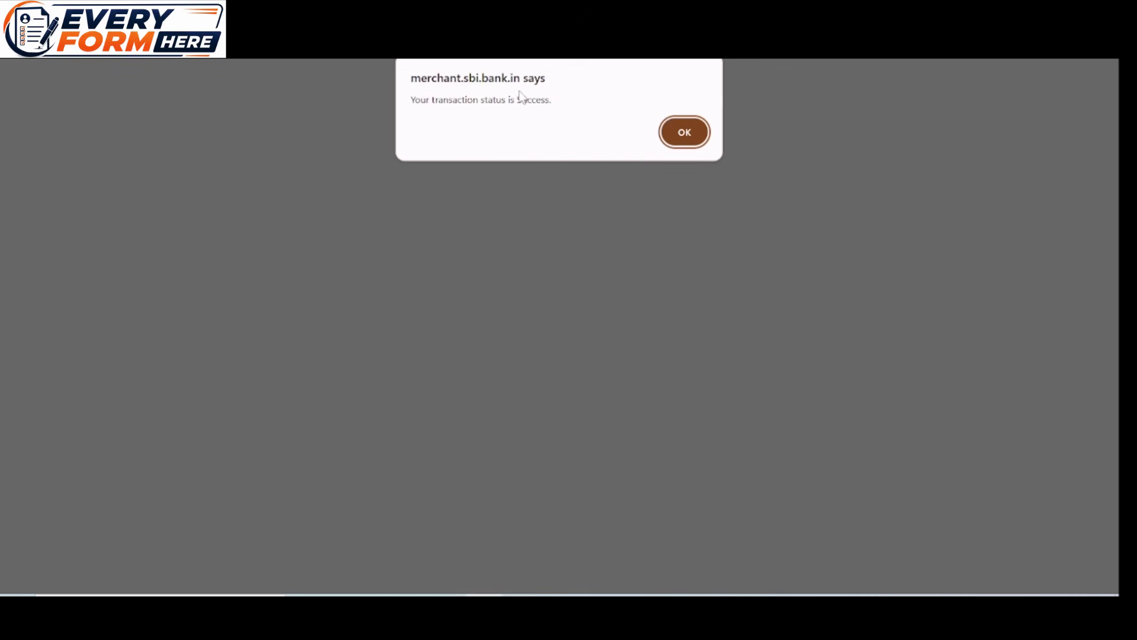
Review the provisionally accepted application form, then print it to PDF
left_click(685, 133)
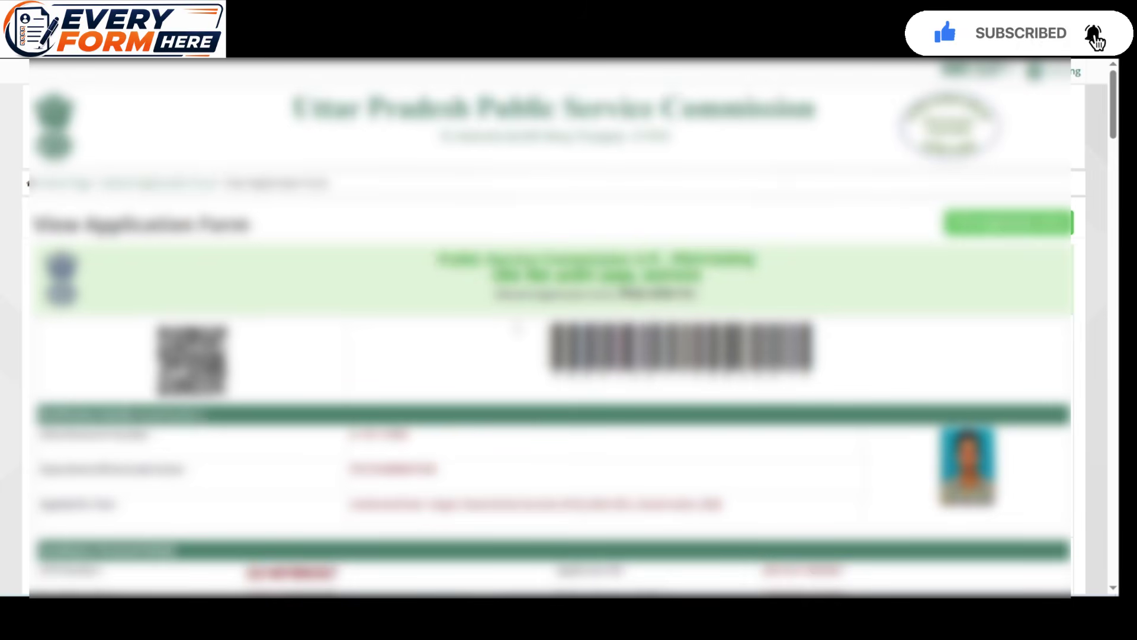
scroll(551, 326, "down", 15)
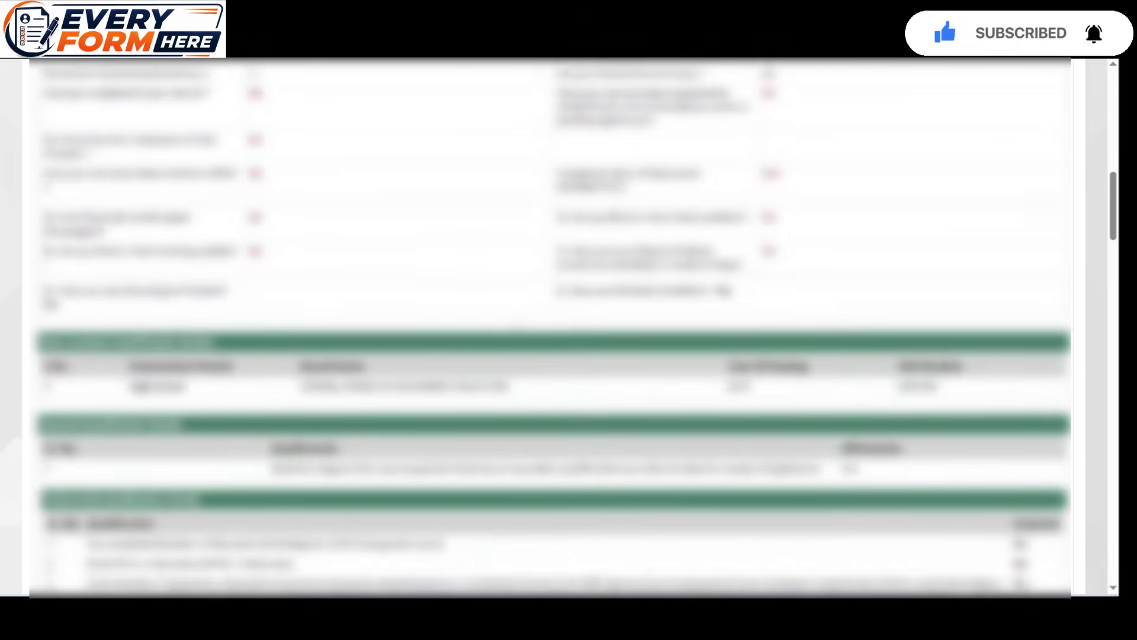
scroll(516, 327, "down", 15)
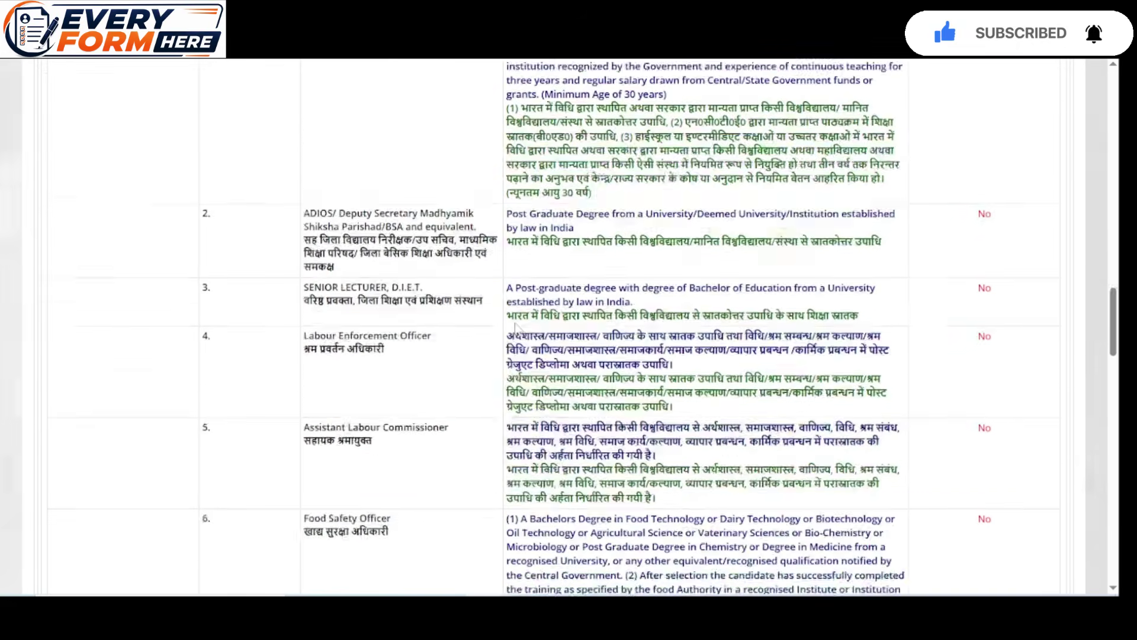
scroll(515, 328, "down", 15)
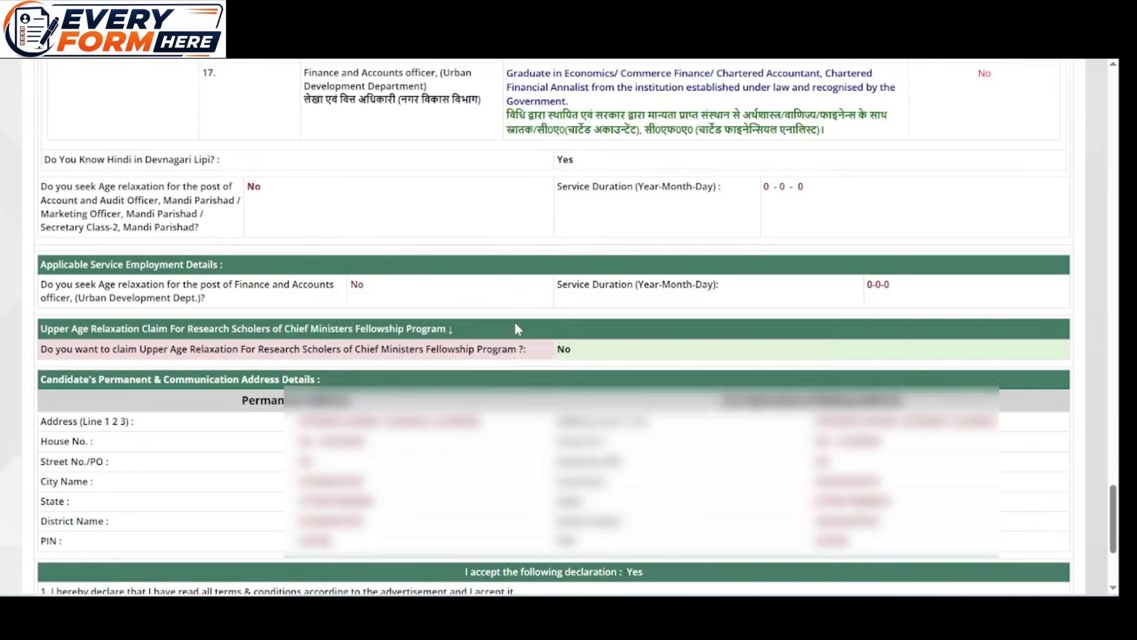
scroll(517, 329, "down", 4)
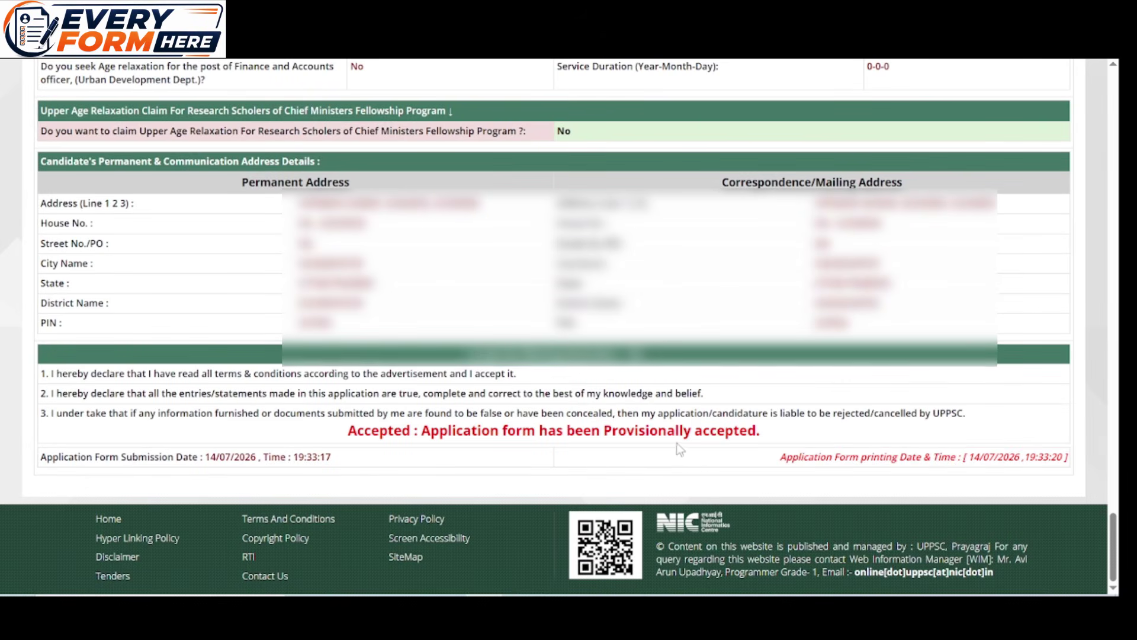
scroll(684, 406, "up", 20)
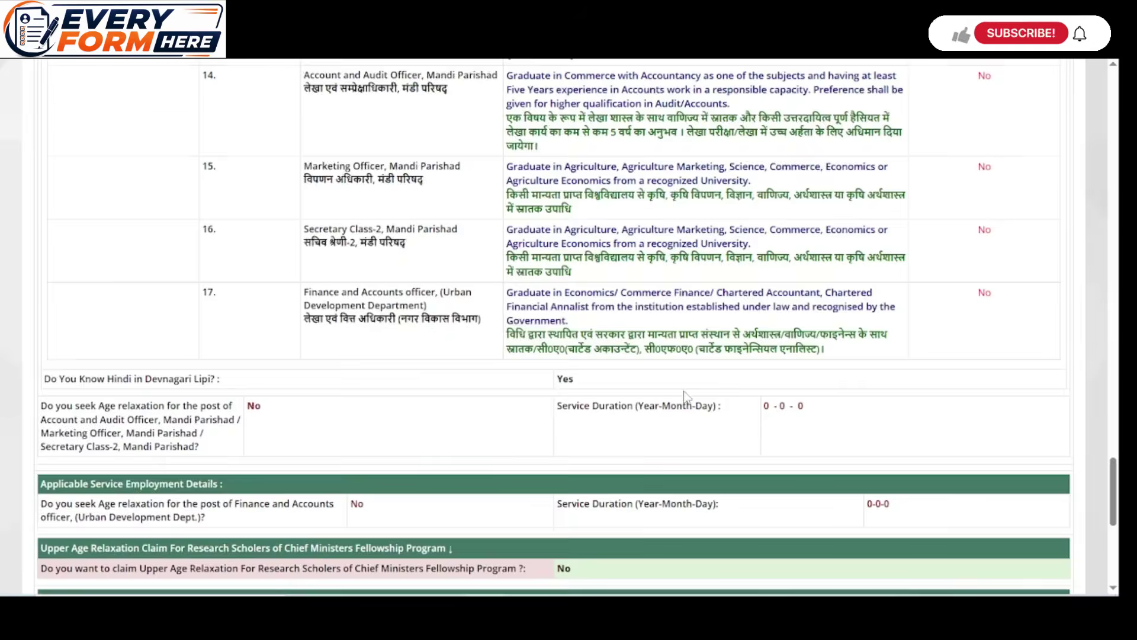
scroll(684, 391, "up", 15)
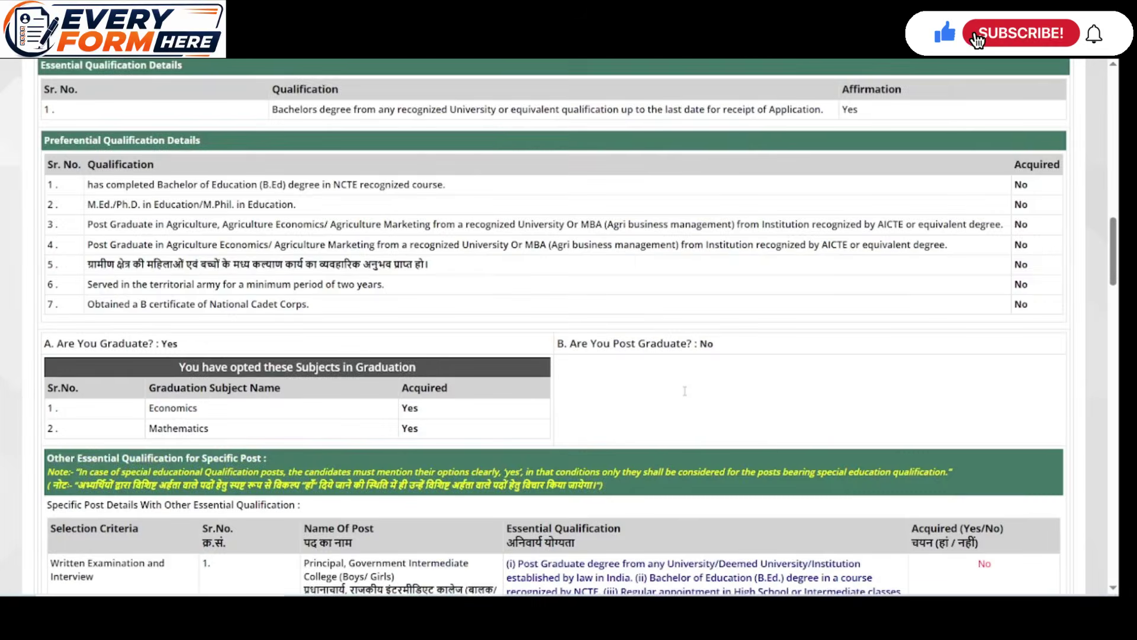
scroll(1060, 228, "up", 3)
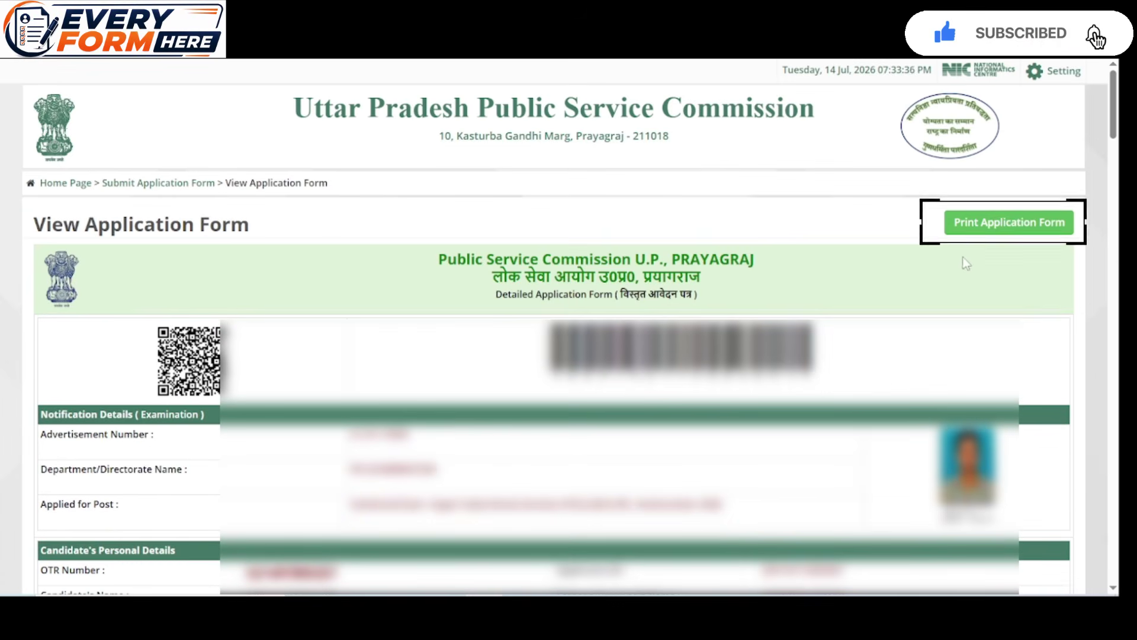
left_click(1016, 226)
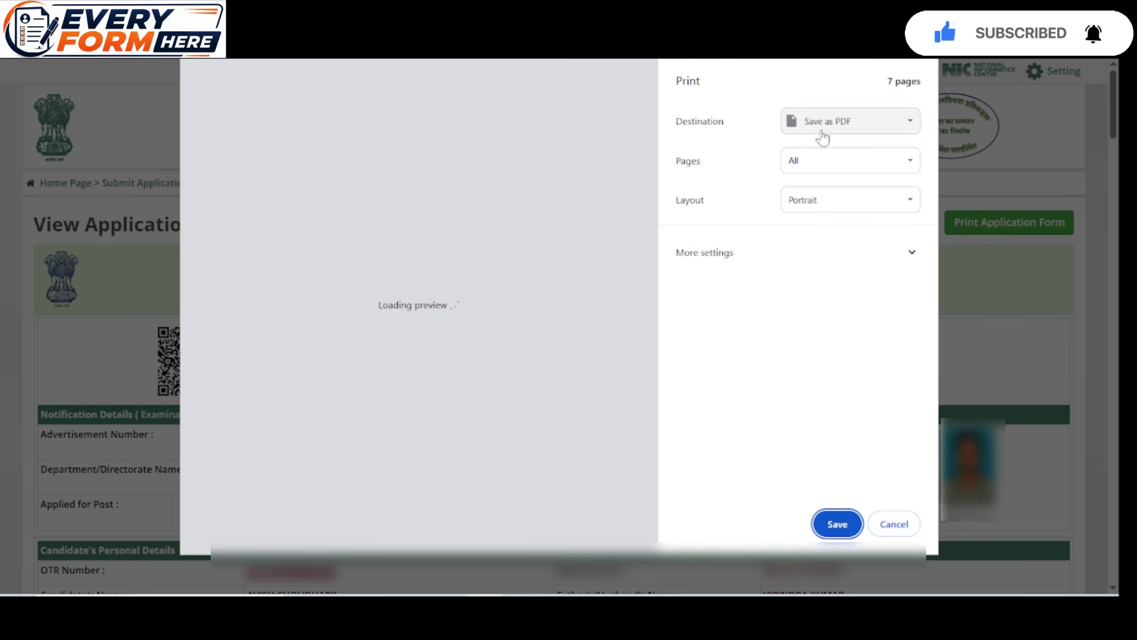